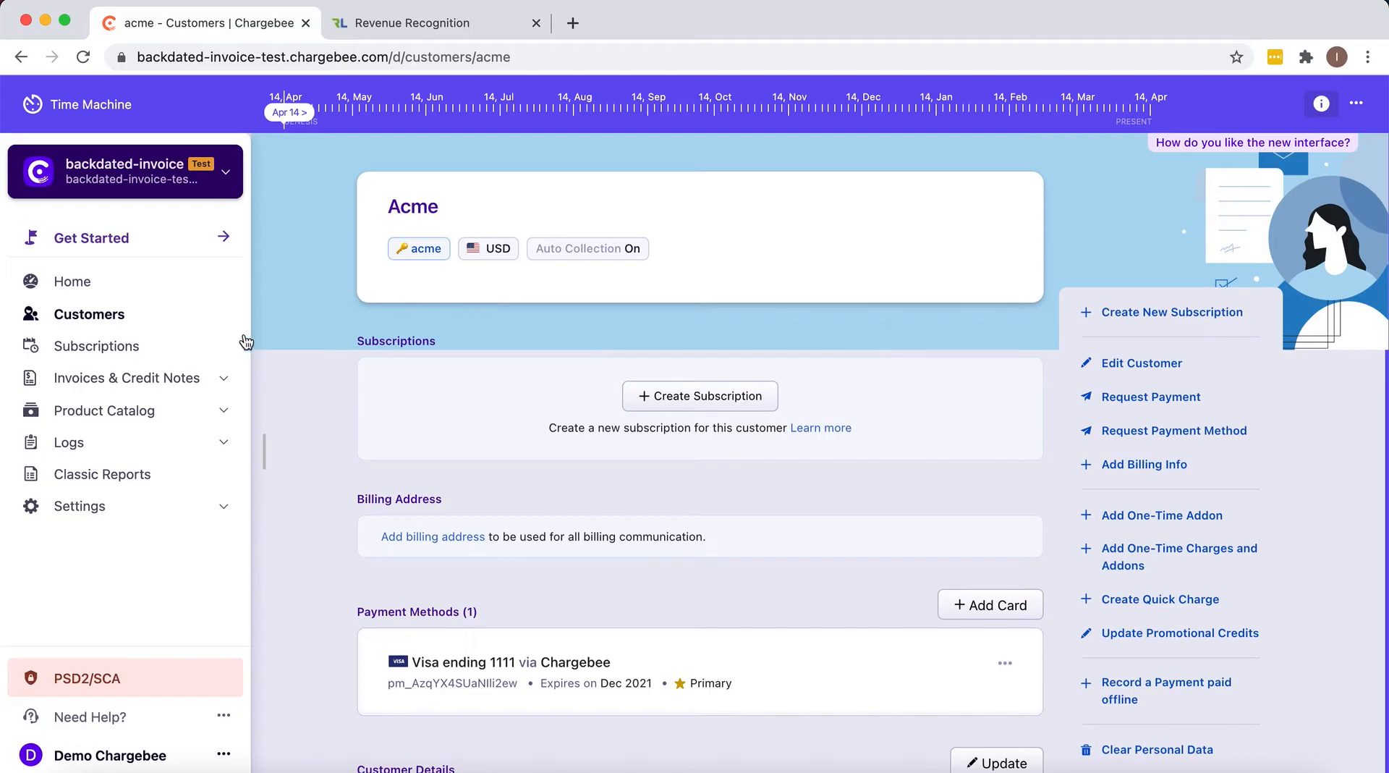
Start a new subscription for the customer Acme and add the CM Annual plan to it.
left_click(134, 352)
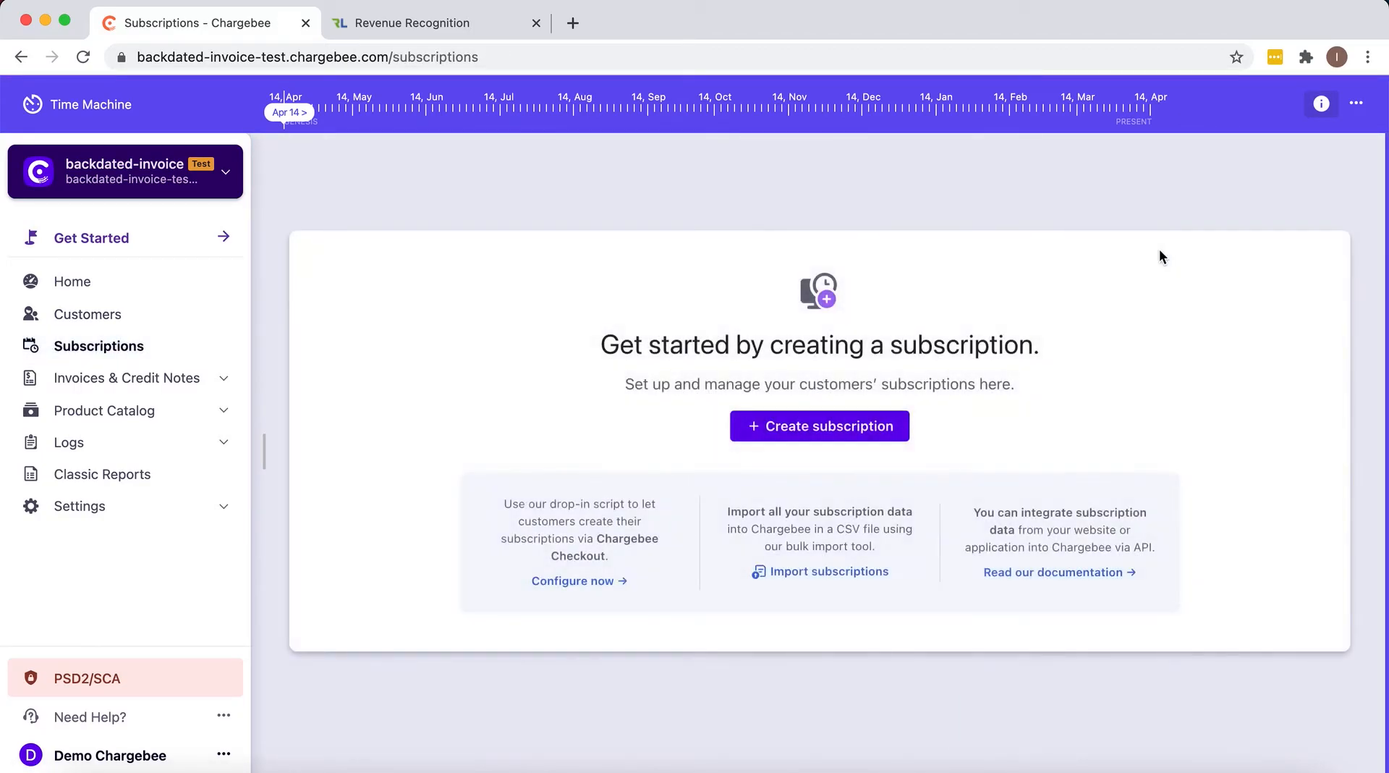
left_click(817, 425)
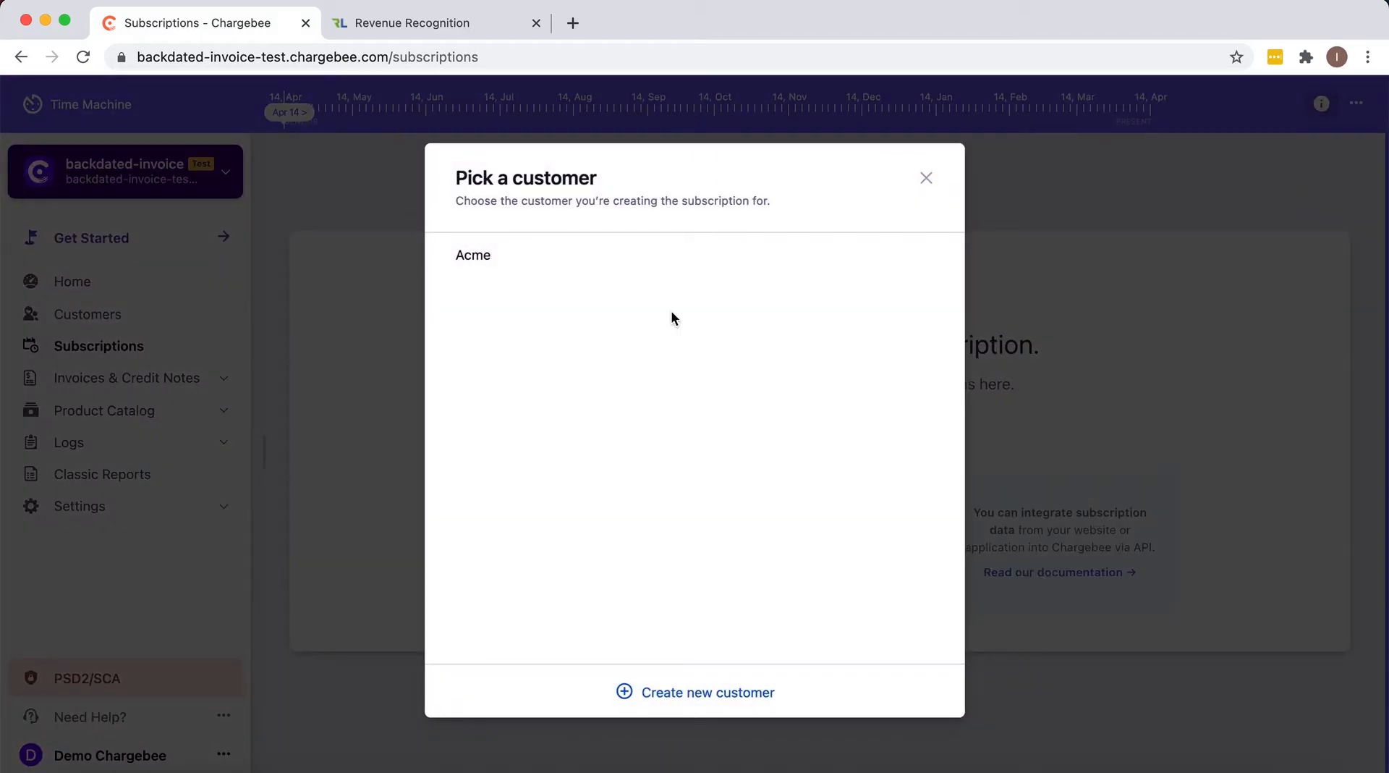
left_click(498, 272)
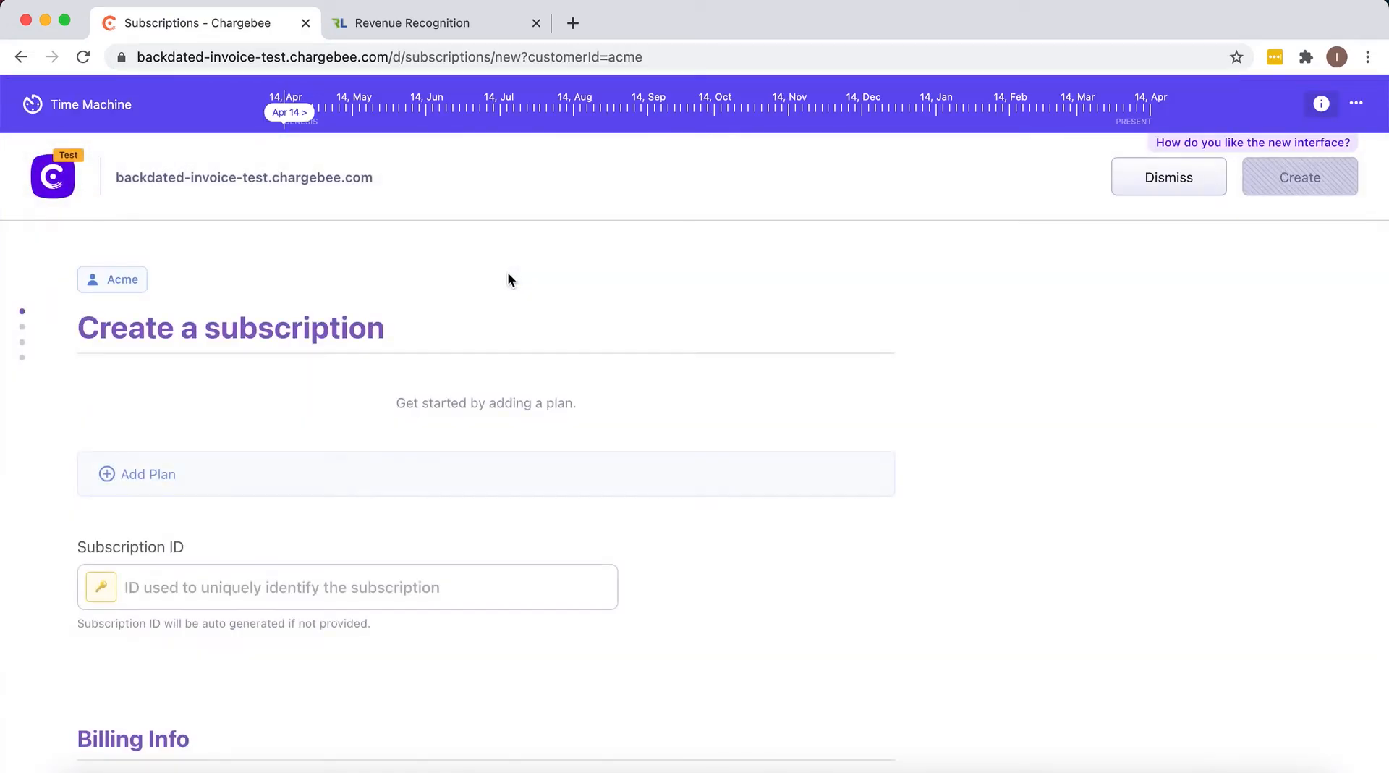
scroll(233, 405, "down", 3)
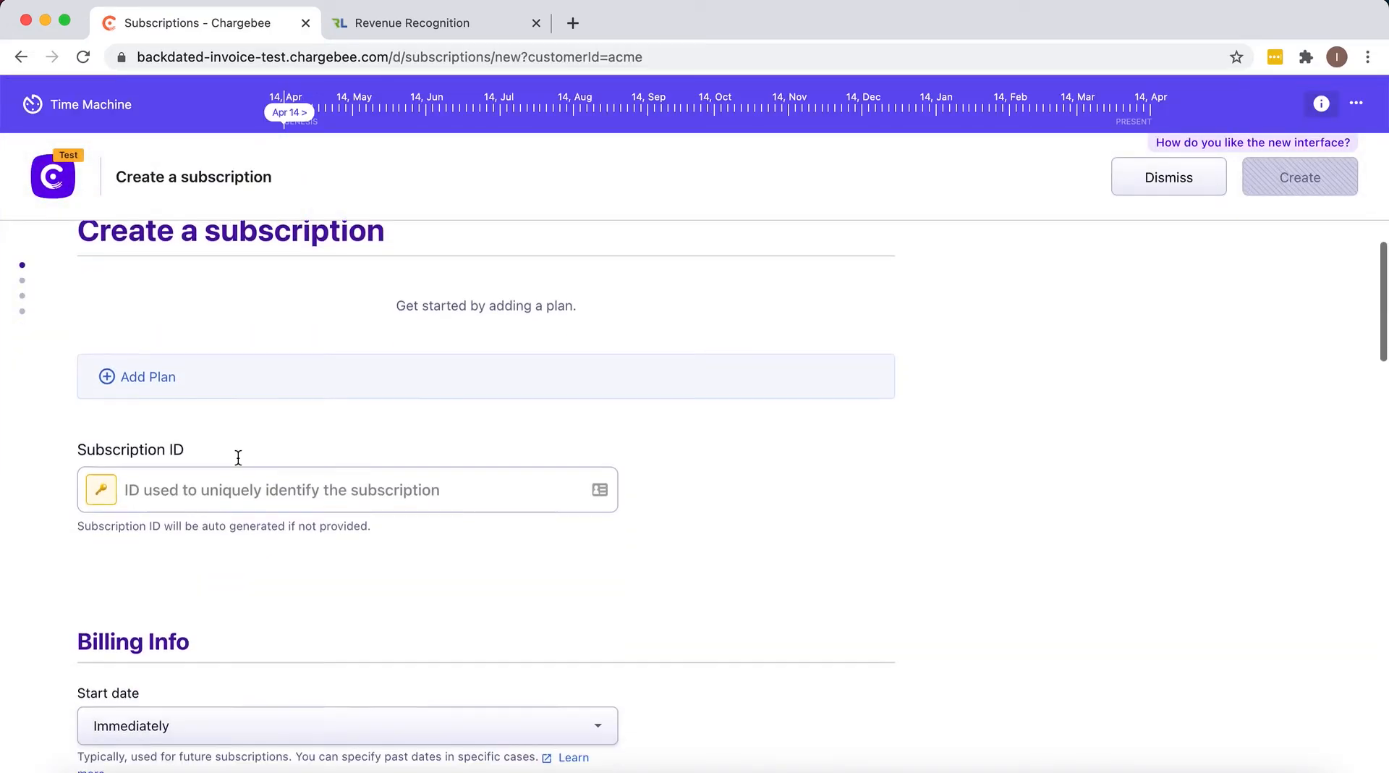
left_click(158, 372)
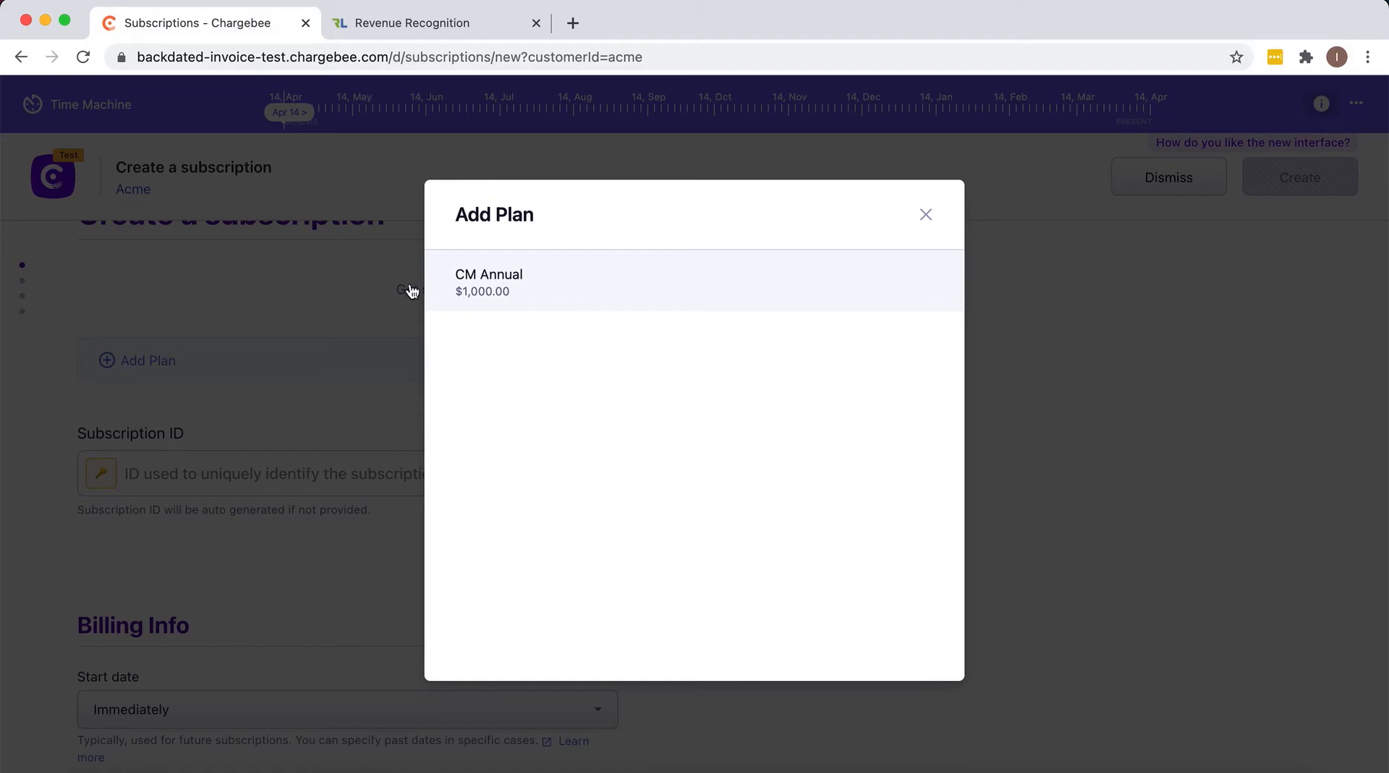
left_click(492, 290)
scroll(294, 359, "up", 1)
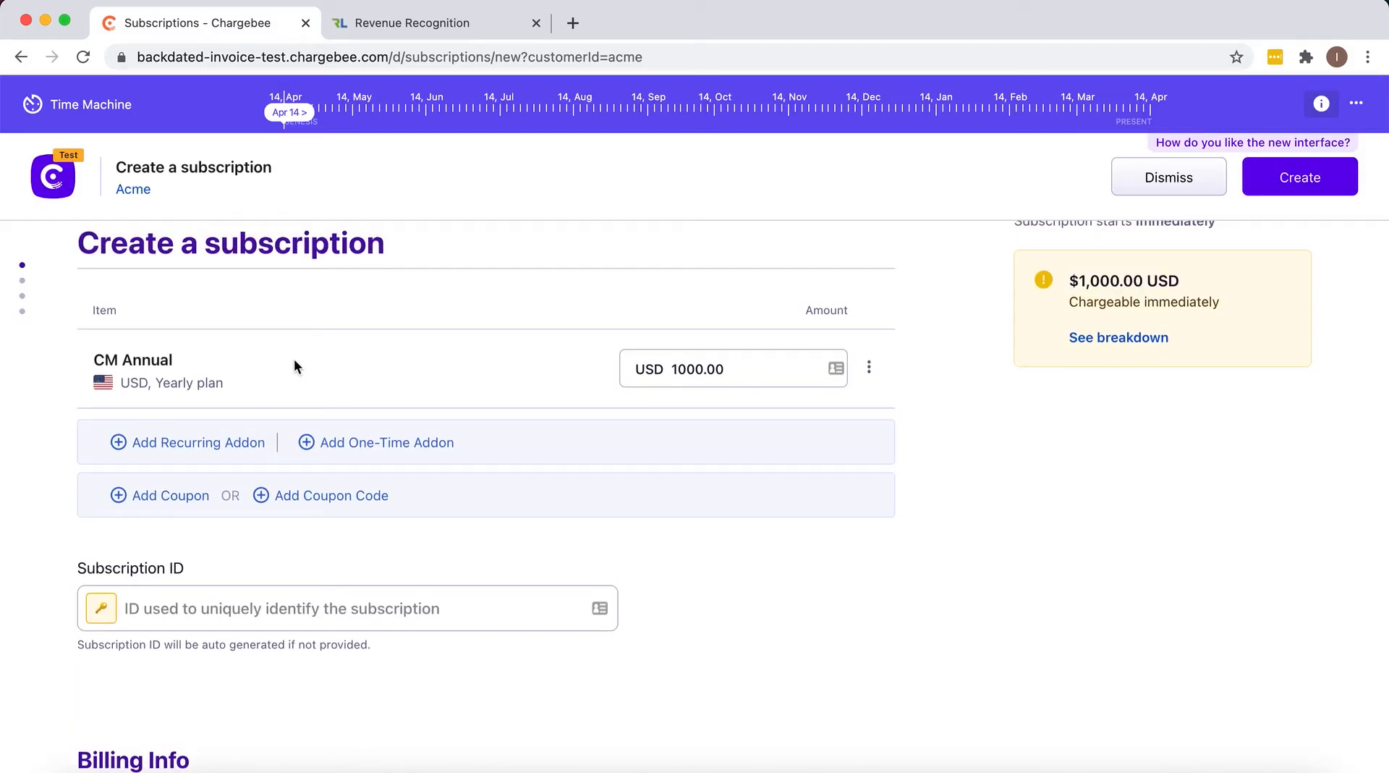
Enter acme1 as the subscription ID.
scroll(294, 367, "down", 3)
left_click(310, 359)
type("acme")
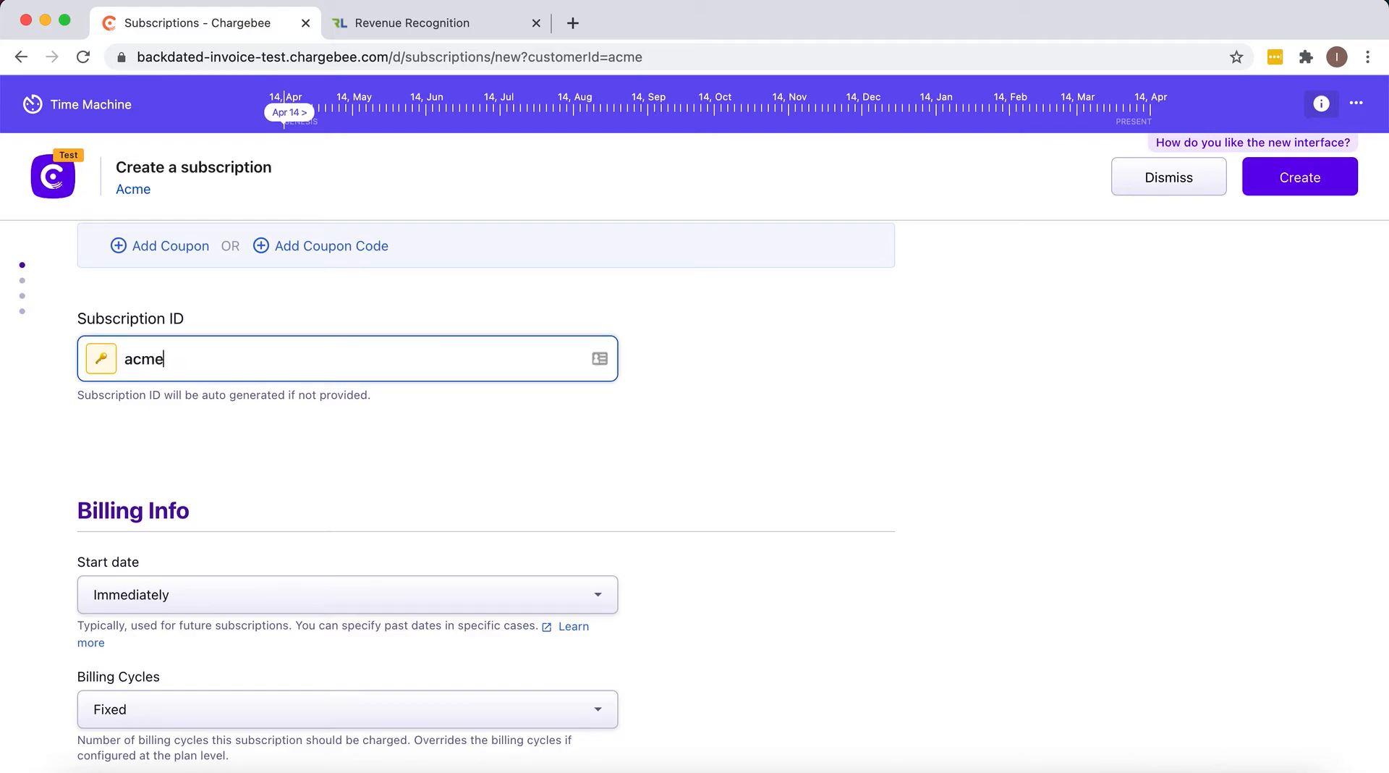
Set the subscription to start on a chosen date, 20 April 2020 at 00:00:00.
scroll(304, 354, "down", 2)
left_click(289, 465)
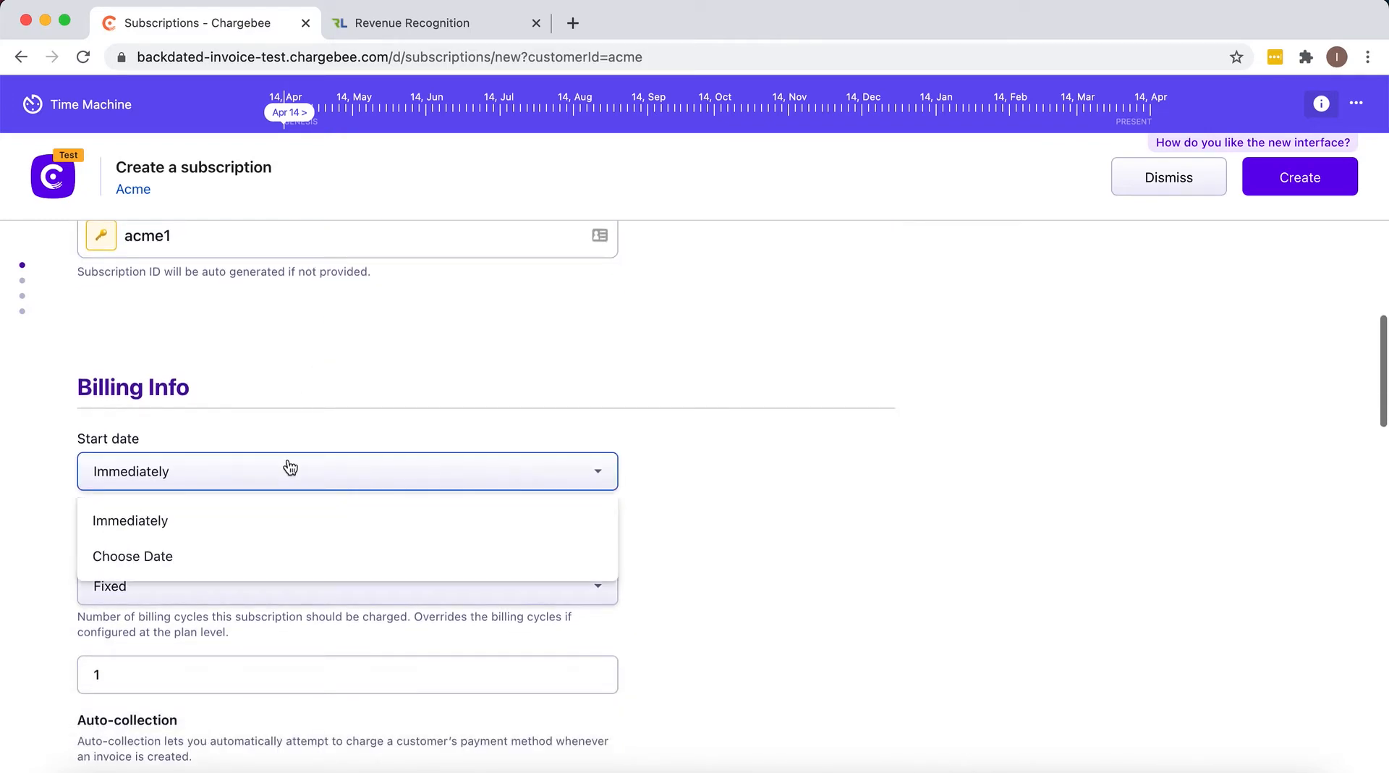
left_click(217, 556)
left_click(271, 562)
left_click(193, 286)
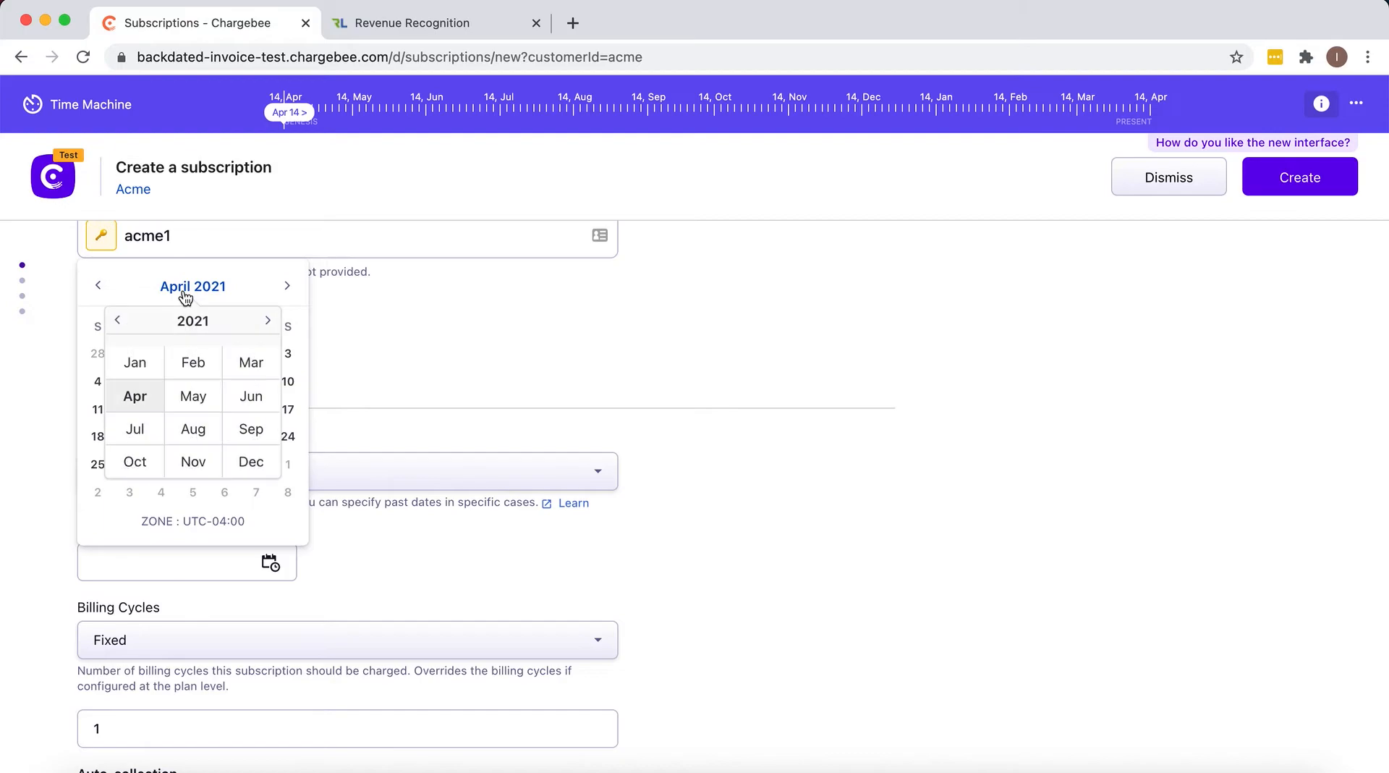
left_click(117, 323)
left_click(137, 395)
left_click(130, 435)
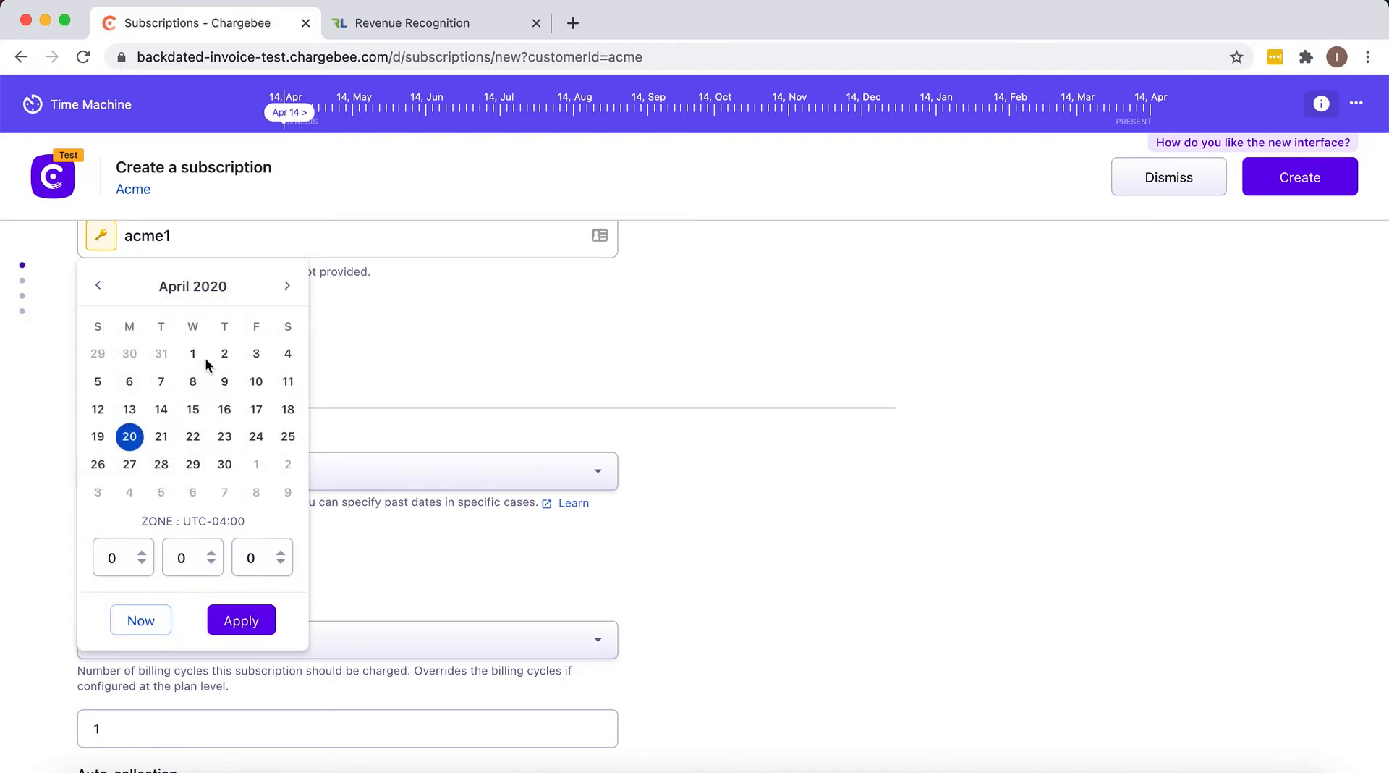
left_click(236, 621)
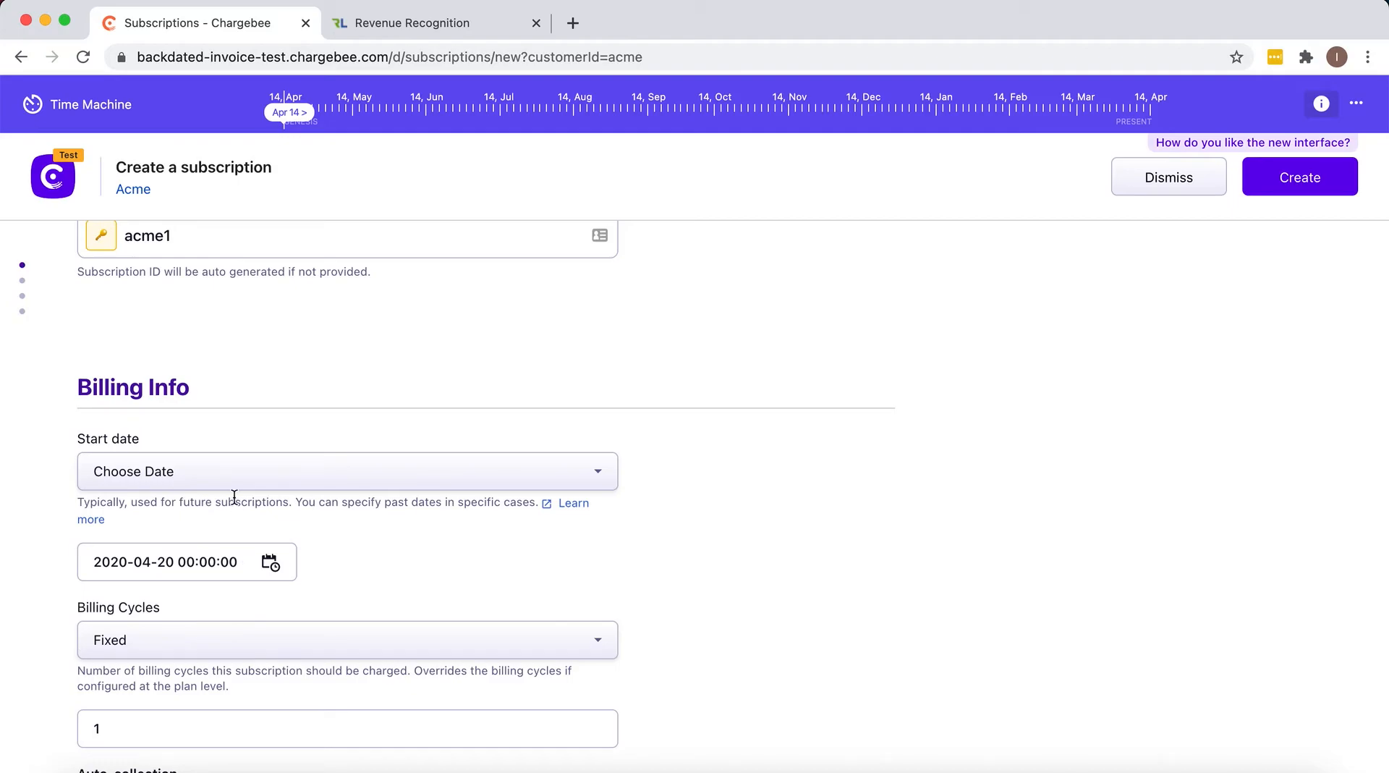
Review the remaining billing settings and create the subscription without a comment.
scroll(217, 547, "down", 6)
scroll(202, 621, "up", 7)
left_click(221, 584)
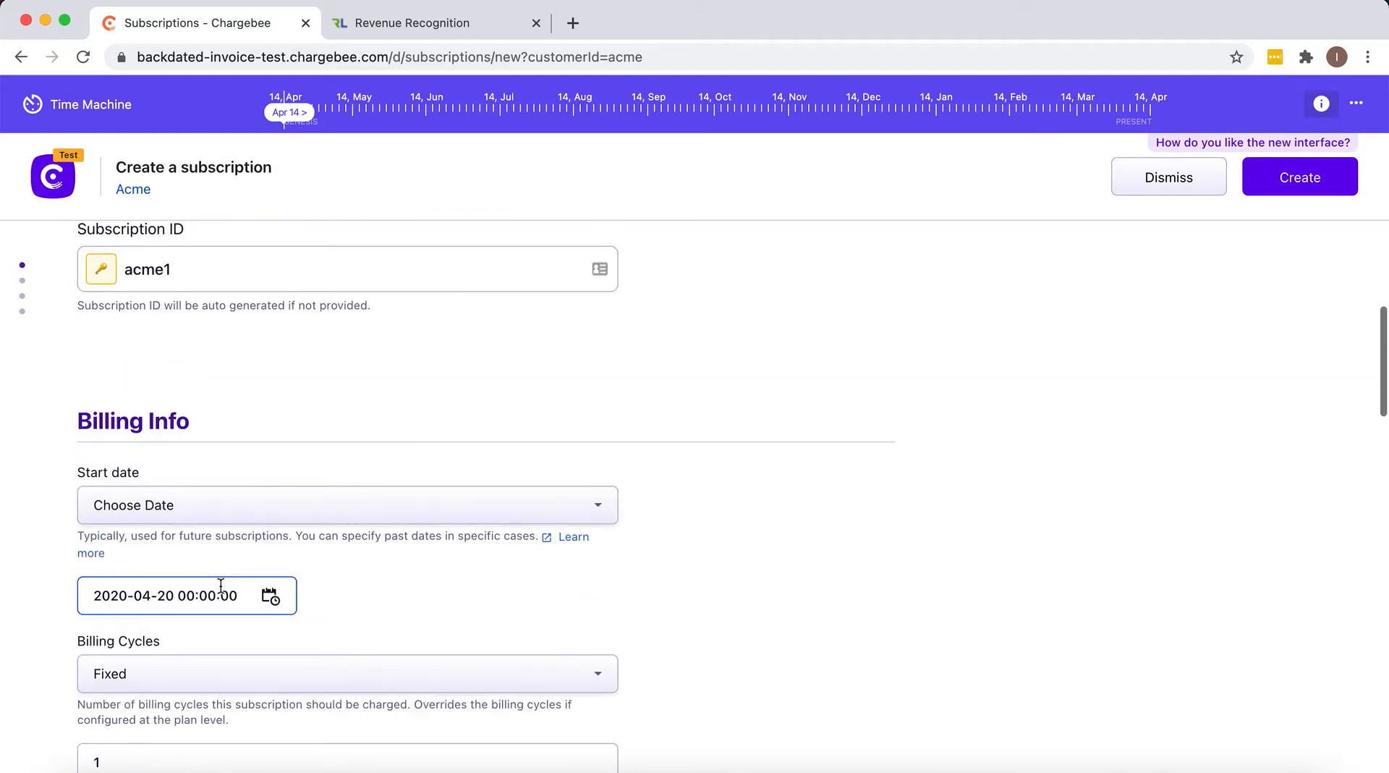
left_click(1275, 180)
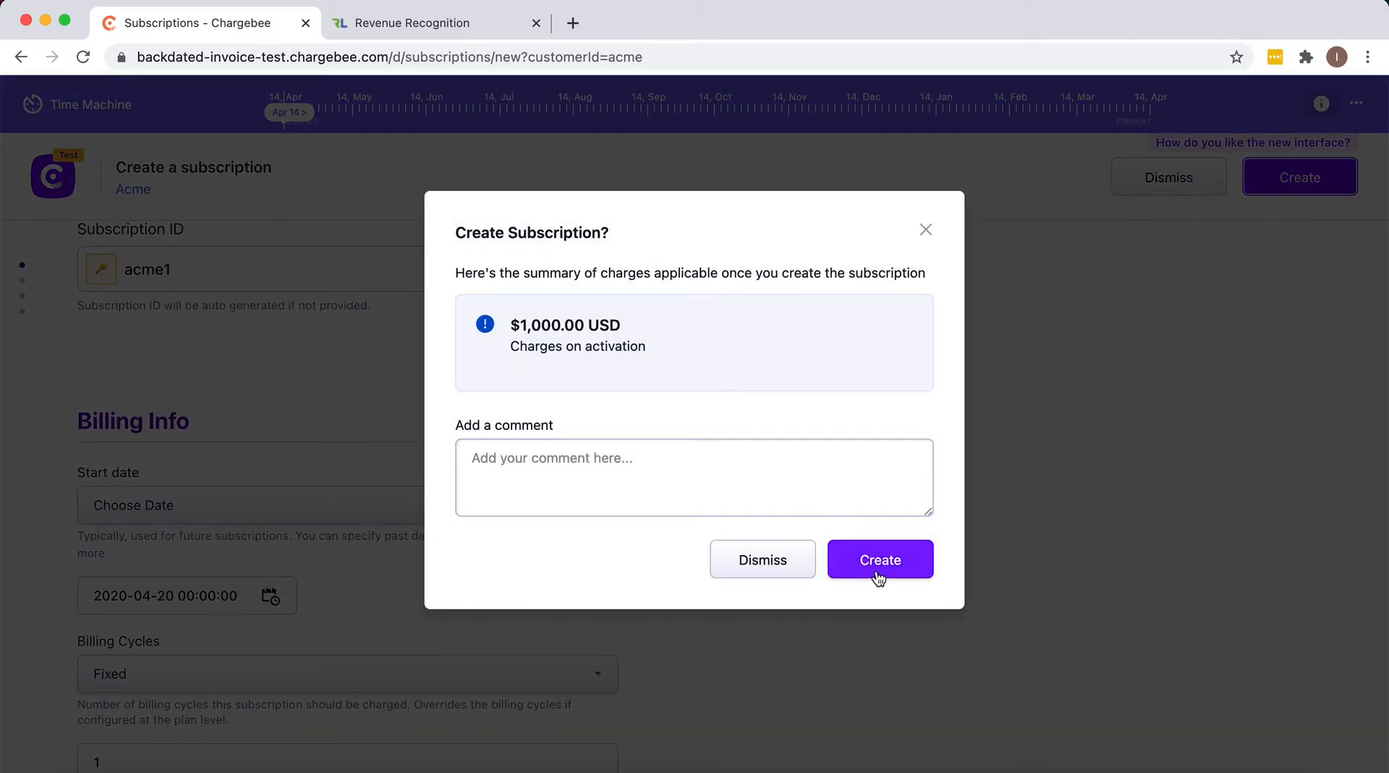
left_click(877, 572)
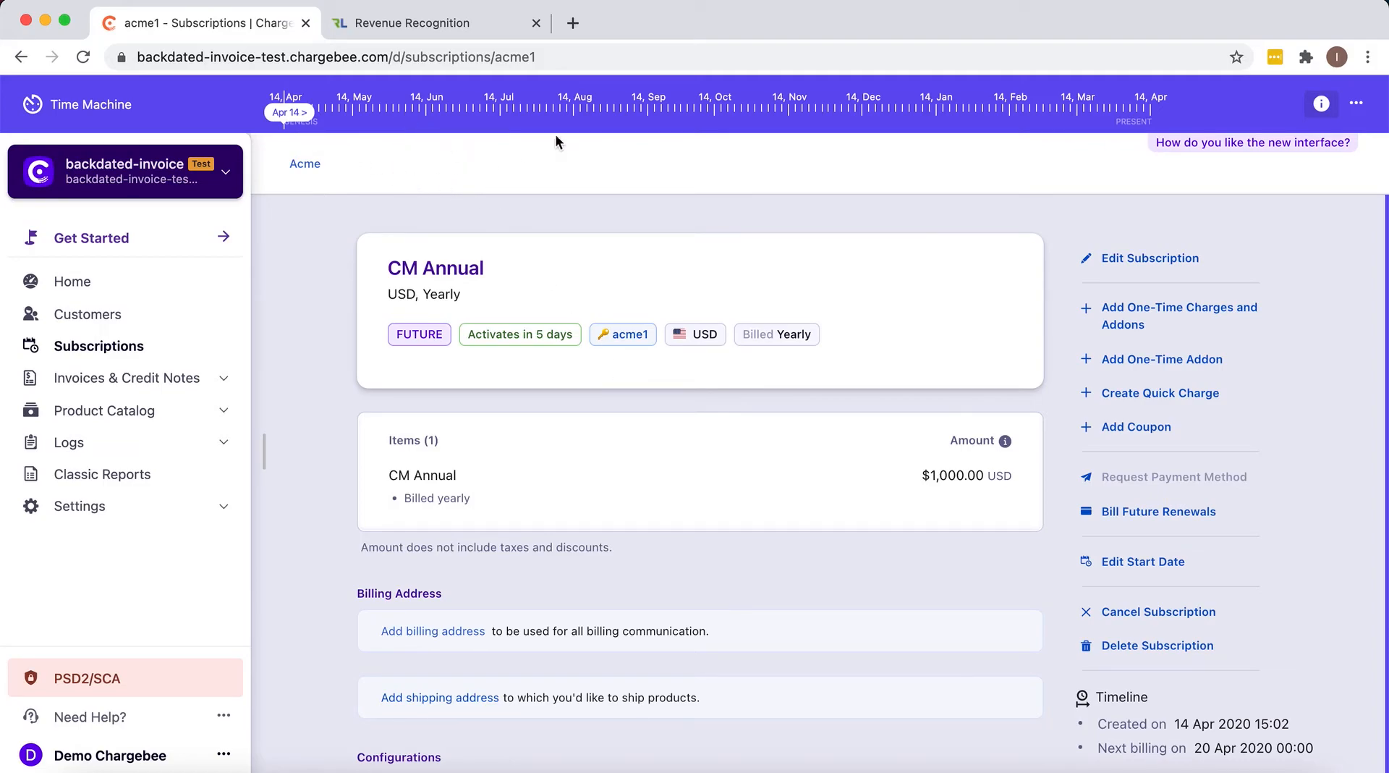
Advance the Time Machine to 14 August and check the creation date of the subscription's invoice.
left_click(575, 114)
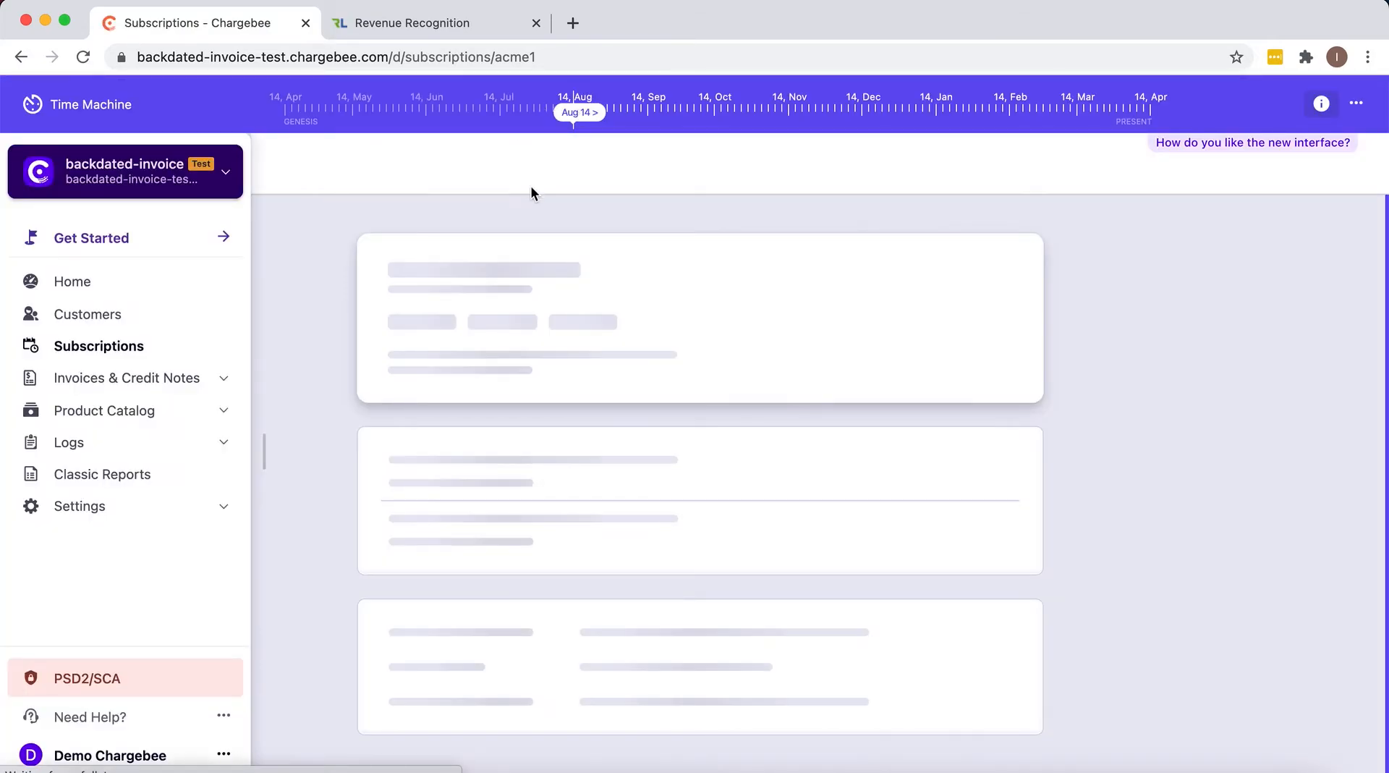
scroll(531, 185, "down", 10)
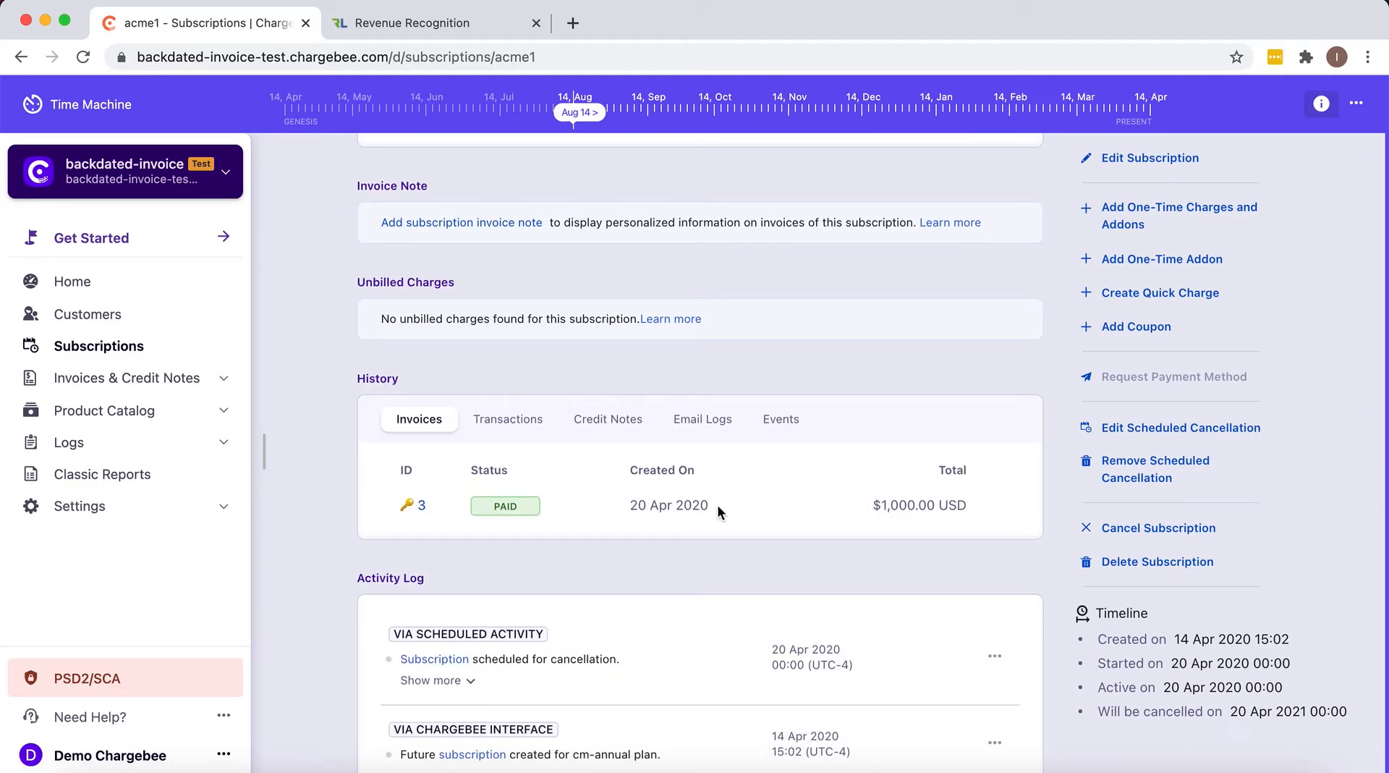
left_click_drag(637, 505, 719, 510)
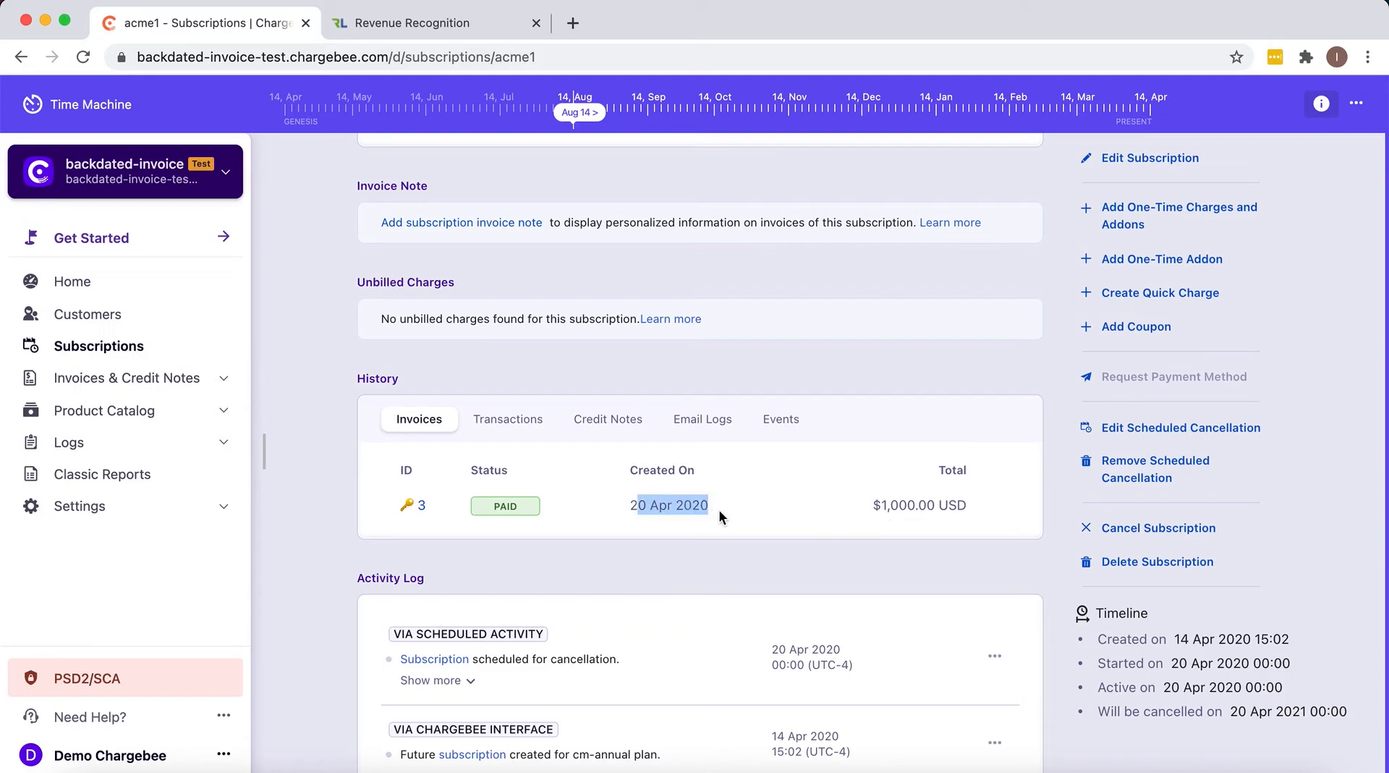
Switch to the RevLock revenue recognition app and sync the invoices data from Chargebee.
left_click(403, 21)
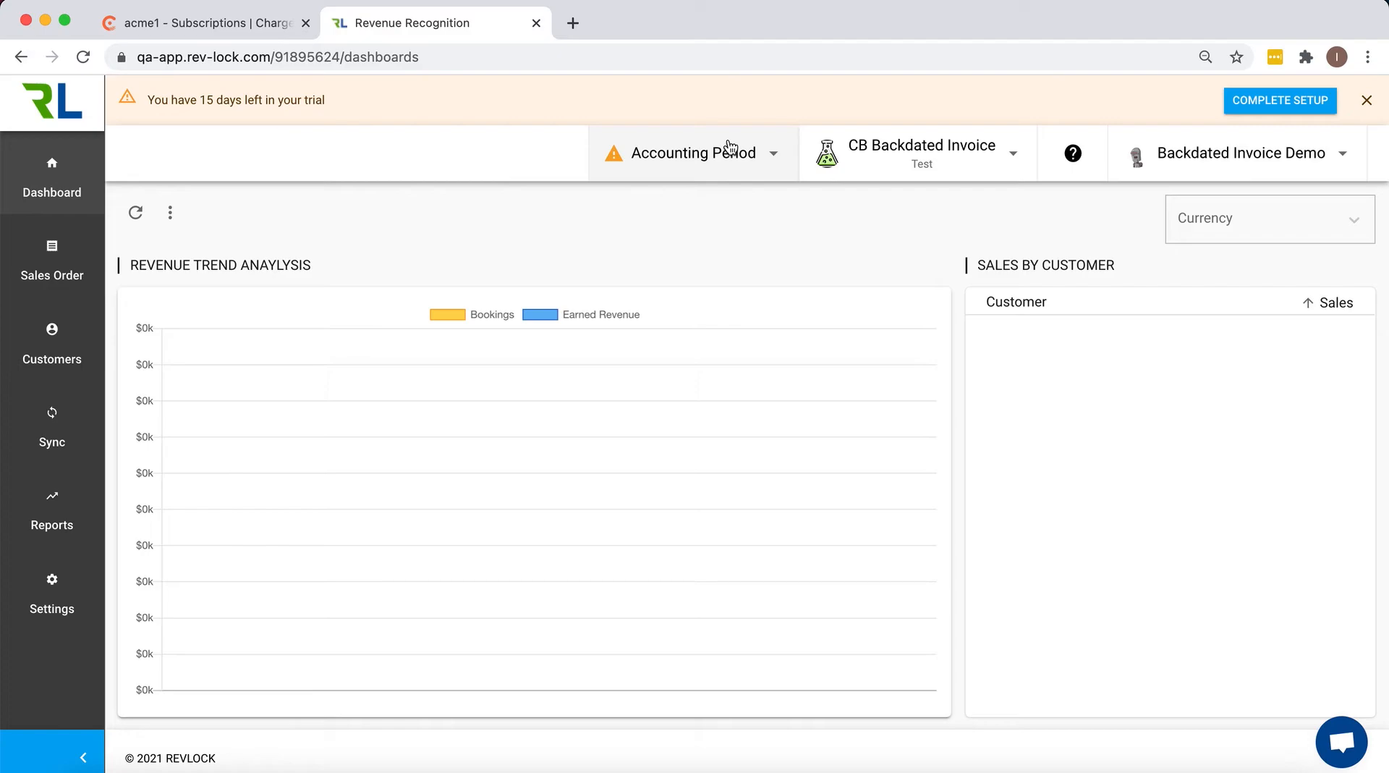
left_click(92, 406)
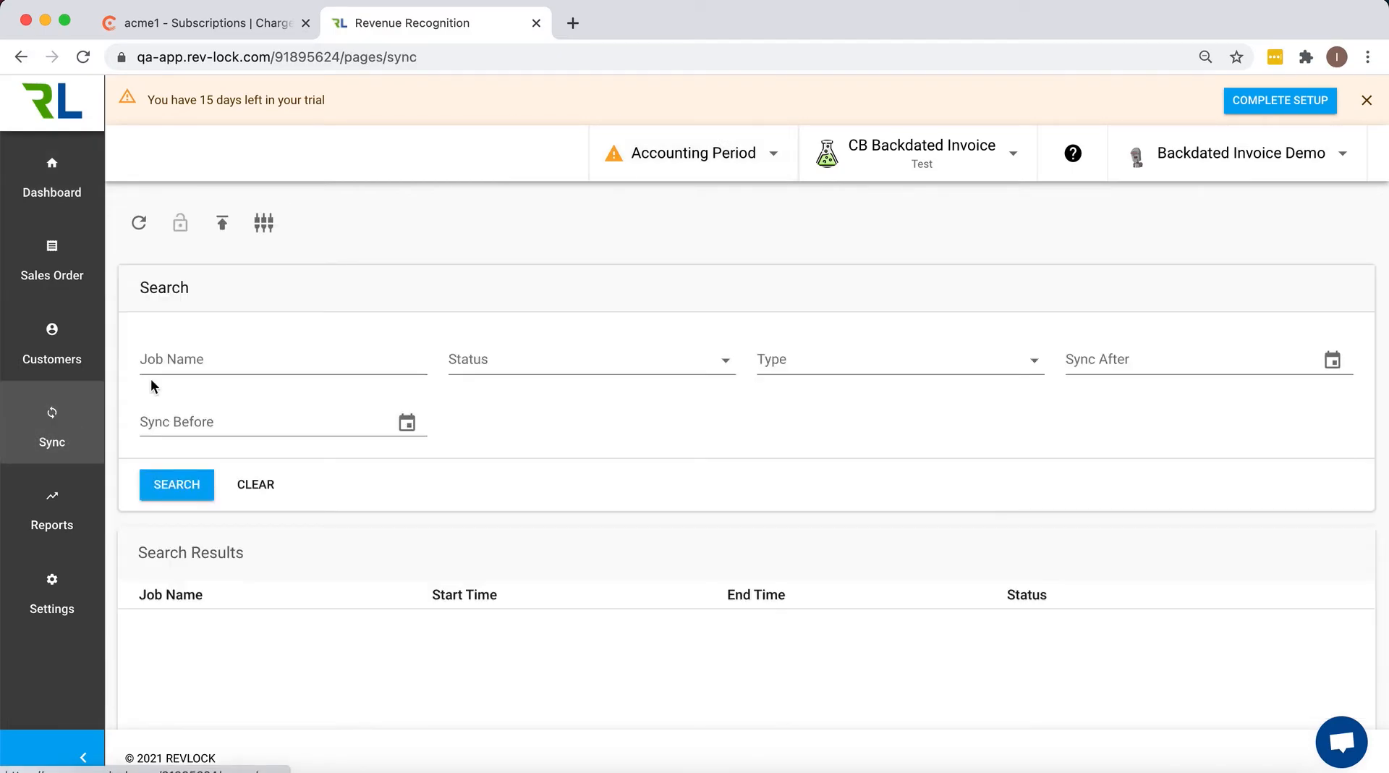
left_click(264, 222)
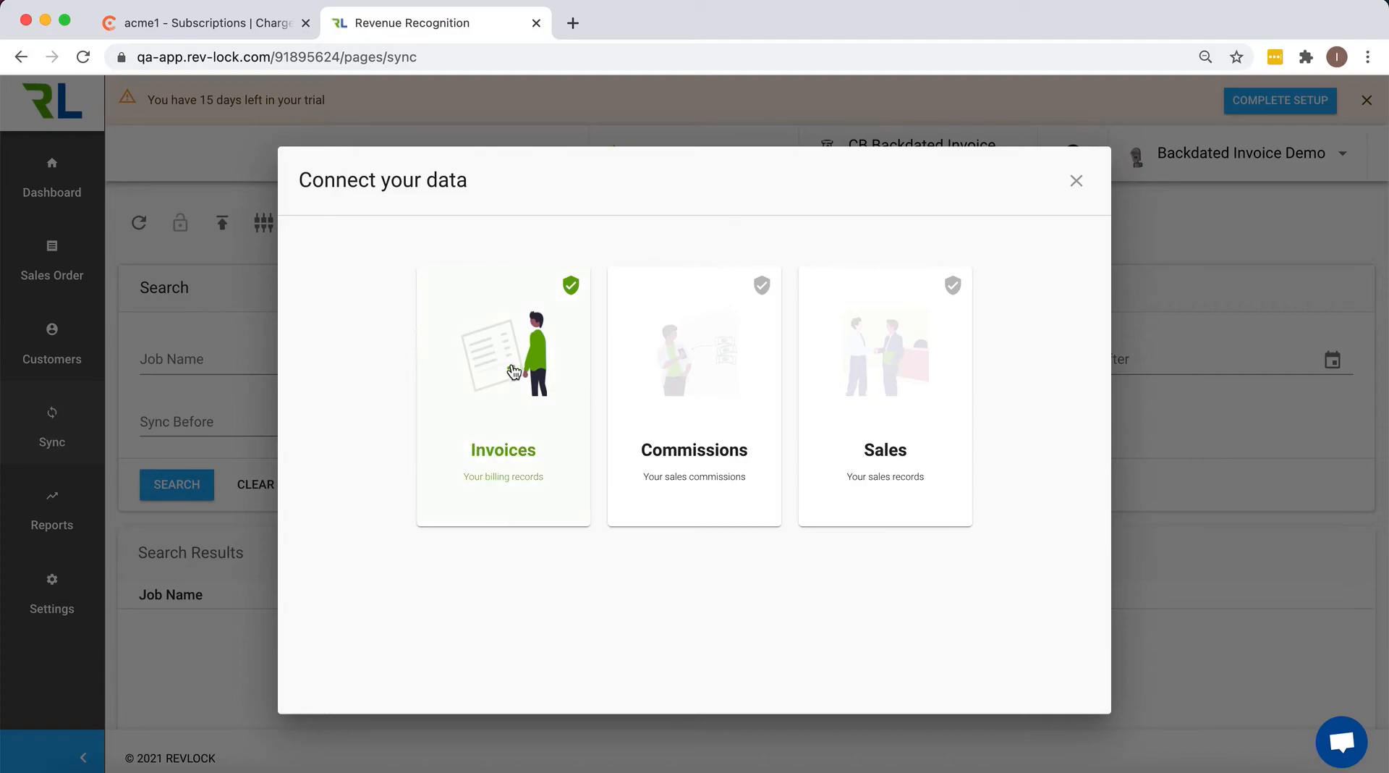
left_click(518, 366)
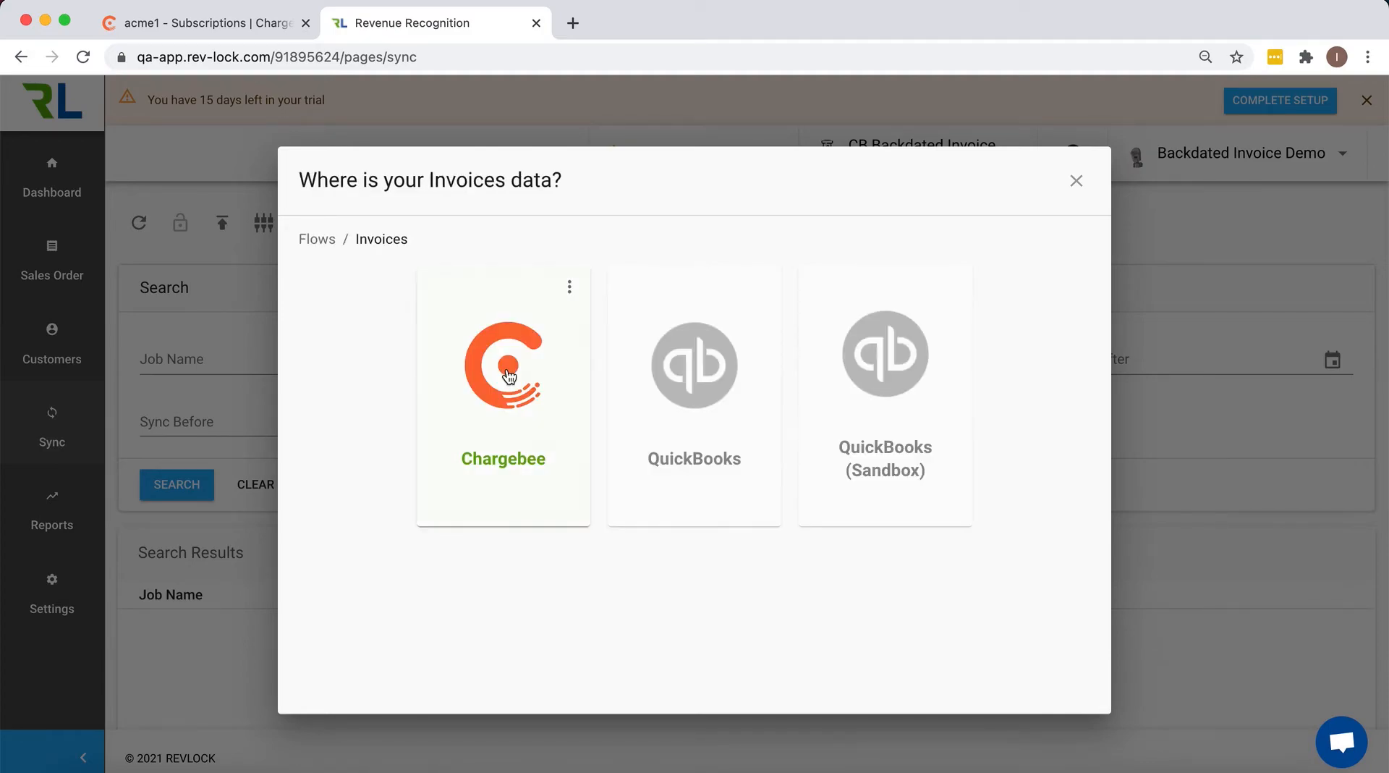
left_click(569, 286)
left_click(577, 292)
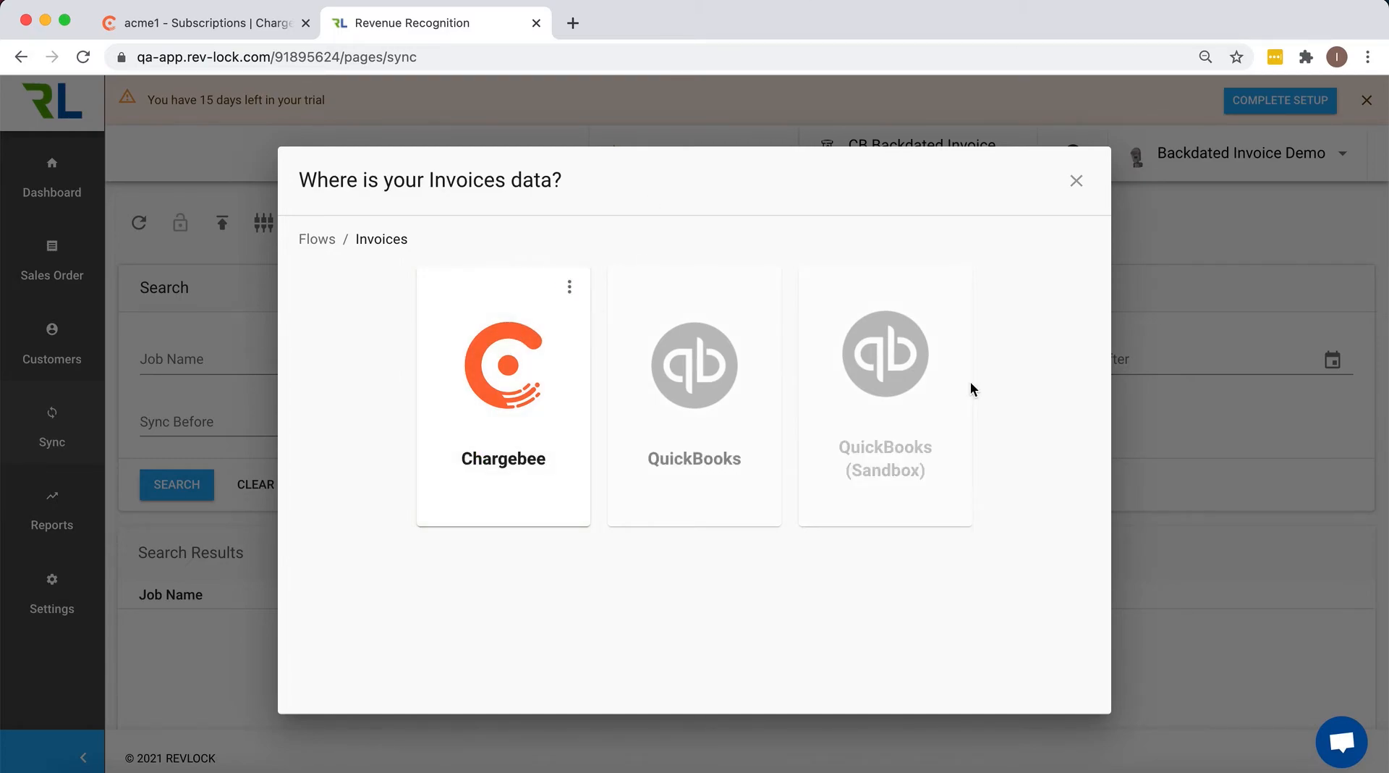
left_click(1076, 181)
Search the sync jobs and check the status of the Chargebee job.
left_click(278, 479)
scroll(314, 466, "down", 2)
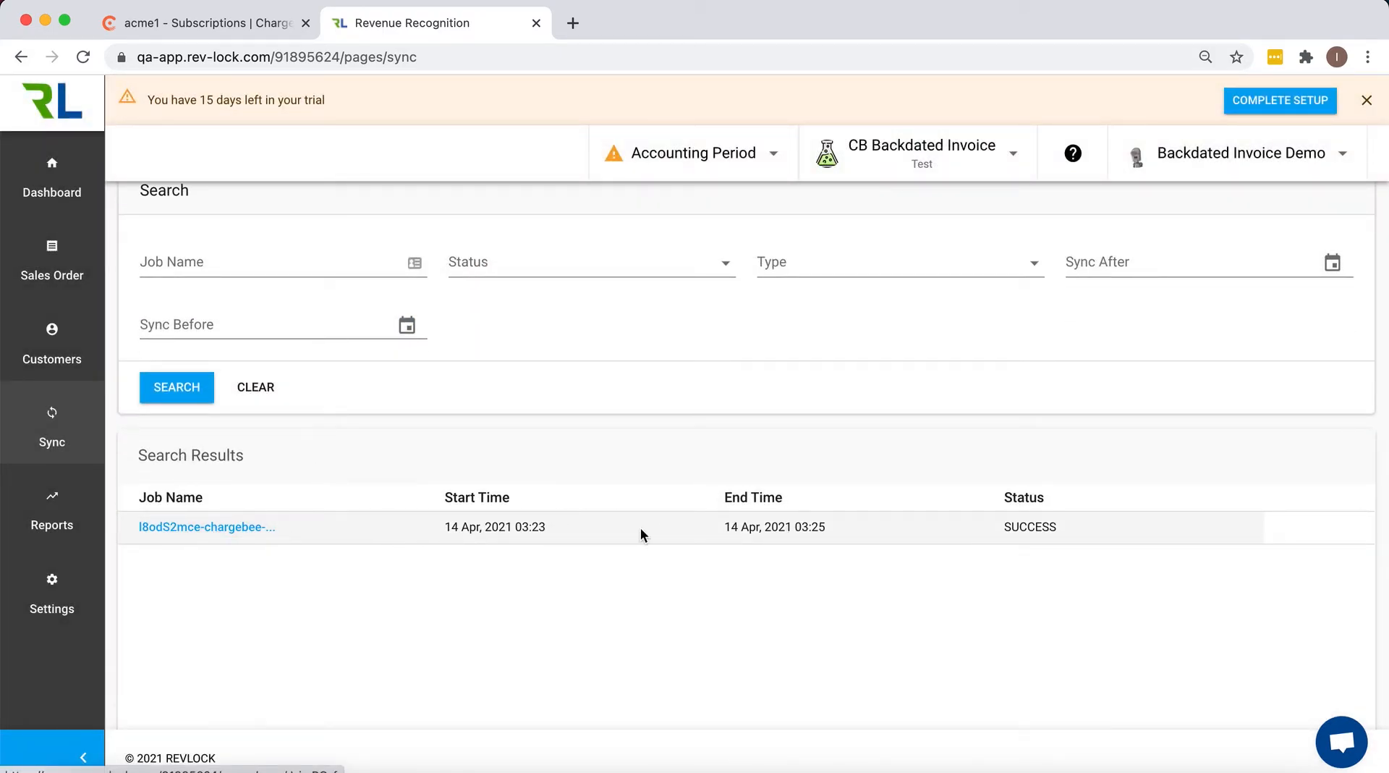
Open the sales order acme1-20200420 and view its sales order items.
left_click(57, 267)
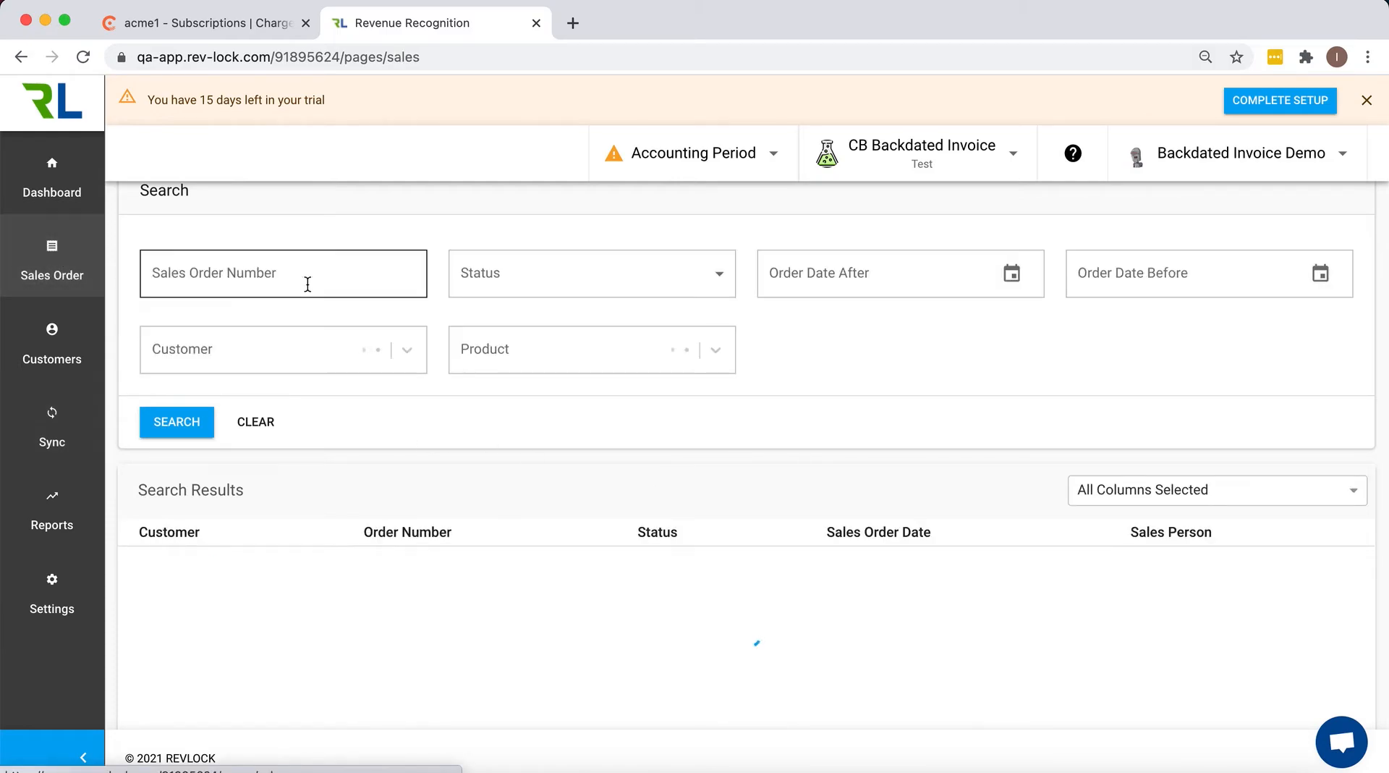
scroll(356, 396, "down", 2)
left_click(386, 426)
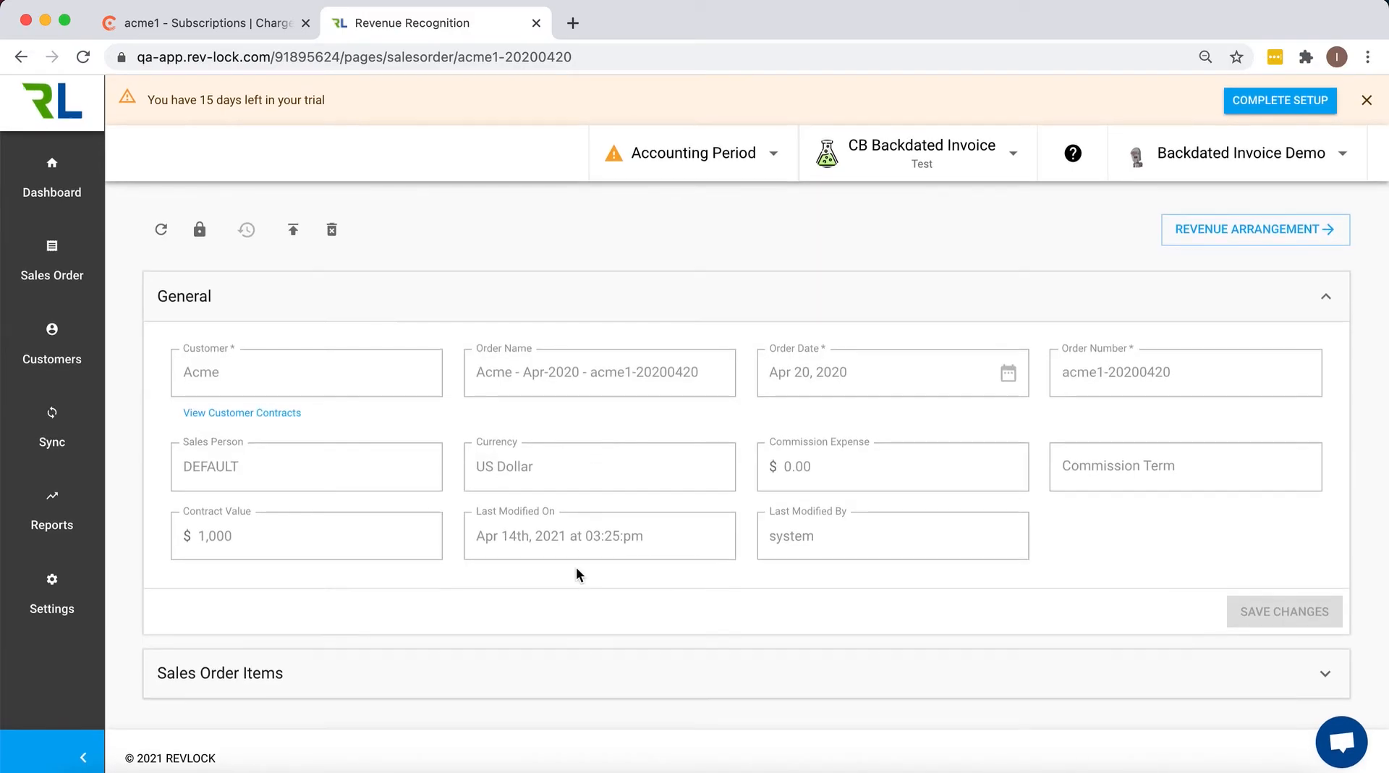
left_click(576, 680)
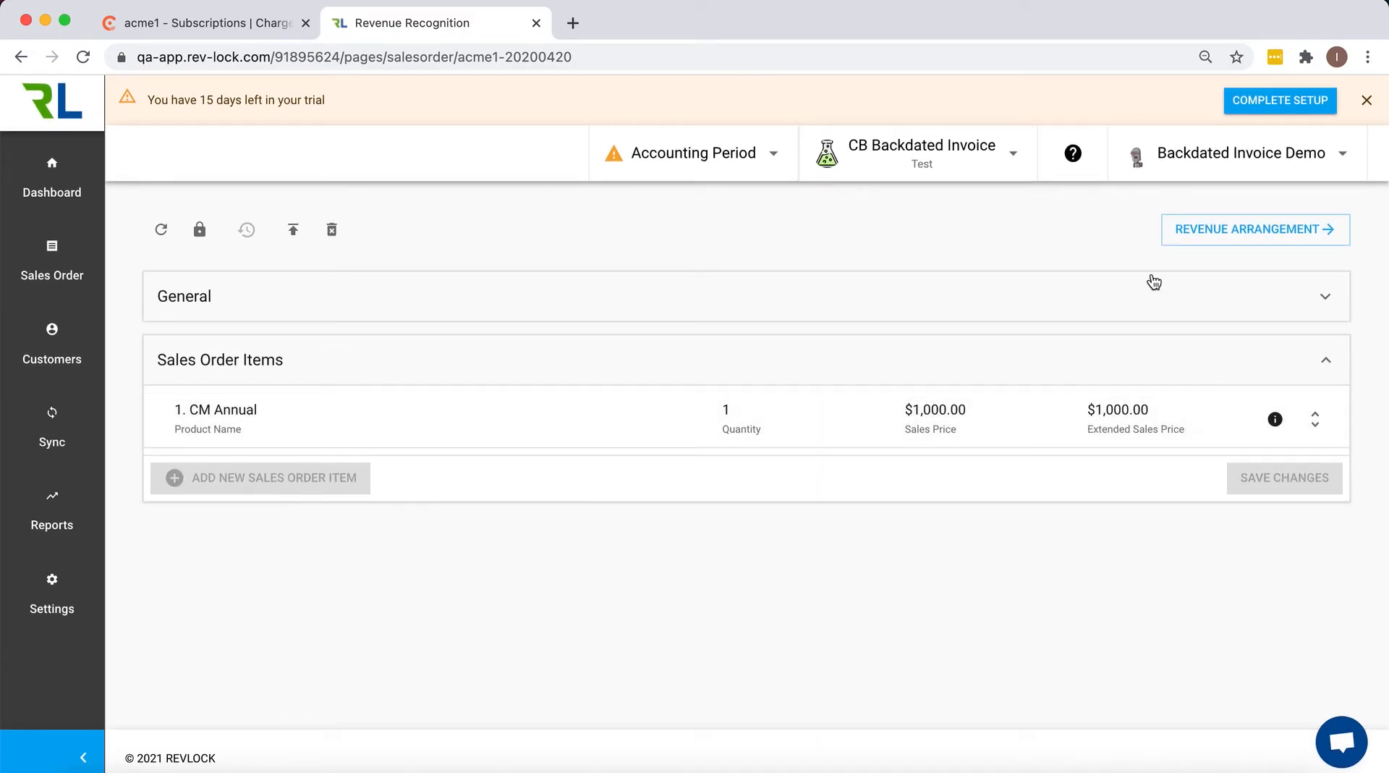
Show the revenue plan of the order's revenue arrangement as a table including the CM Annual column.
left_click(1198, 235)
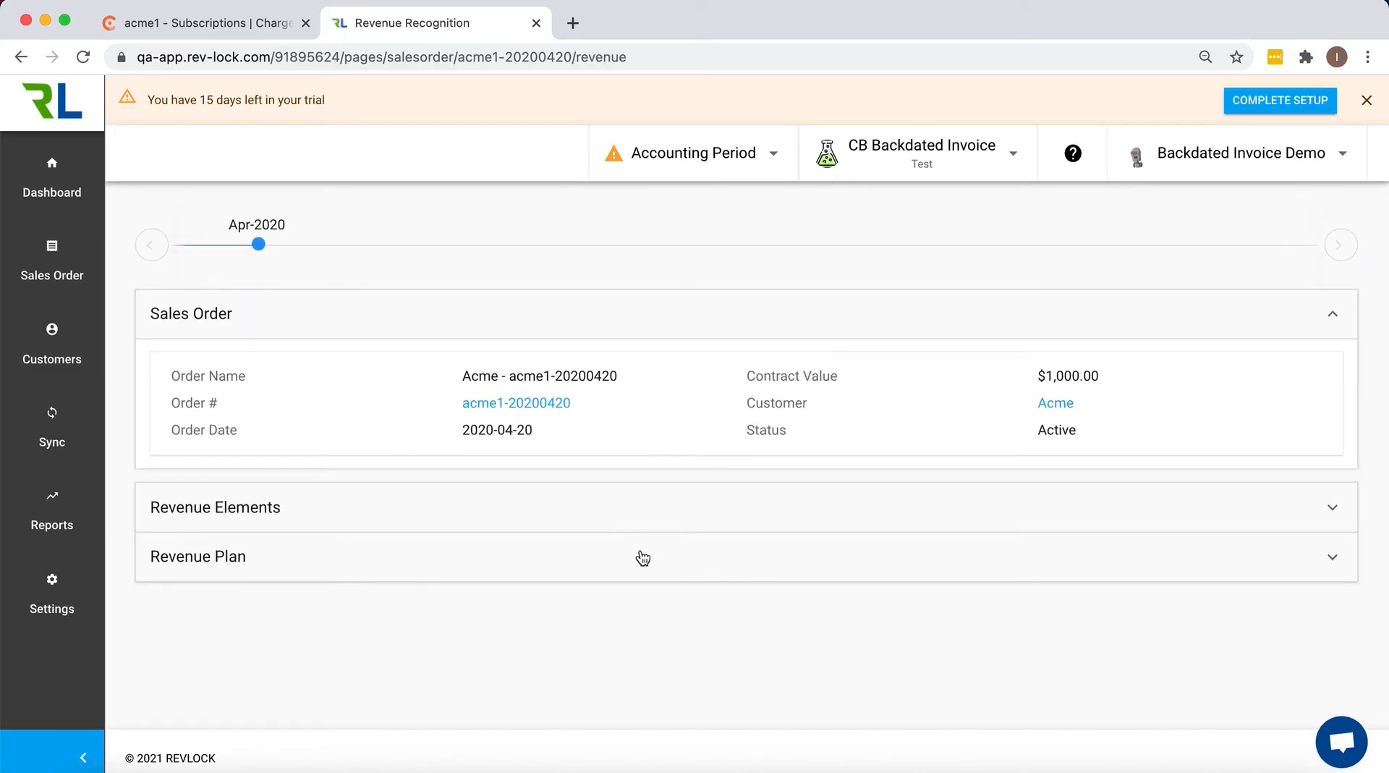
left_click(639, 558)
scroll(640, 531, "down", 5)
scroll(605, 378, "up", 1)
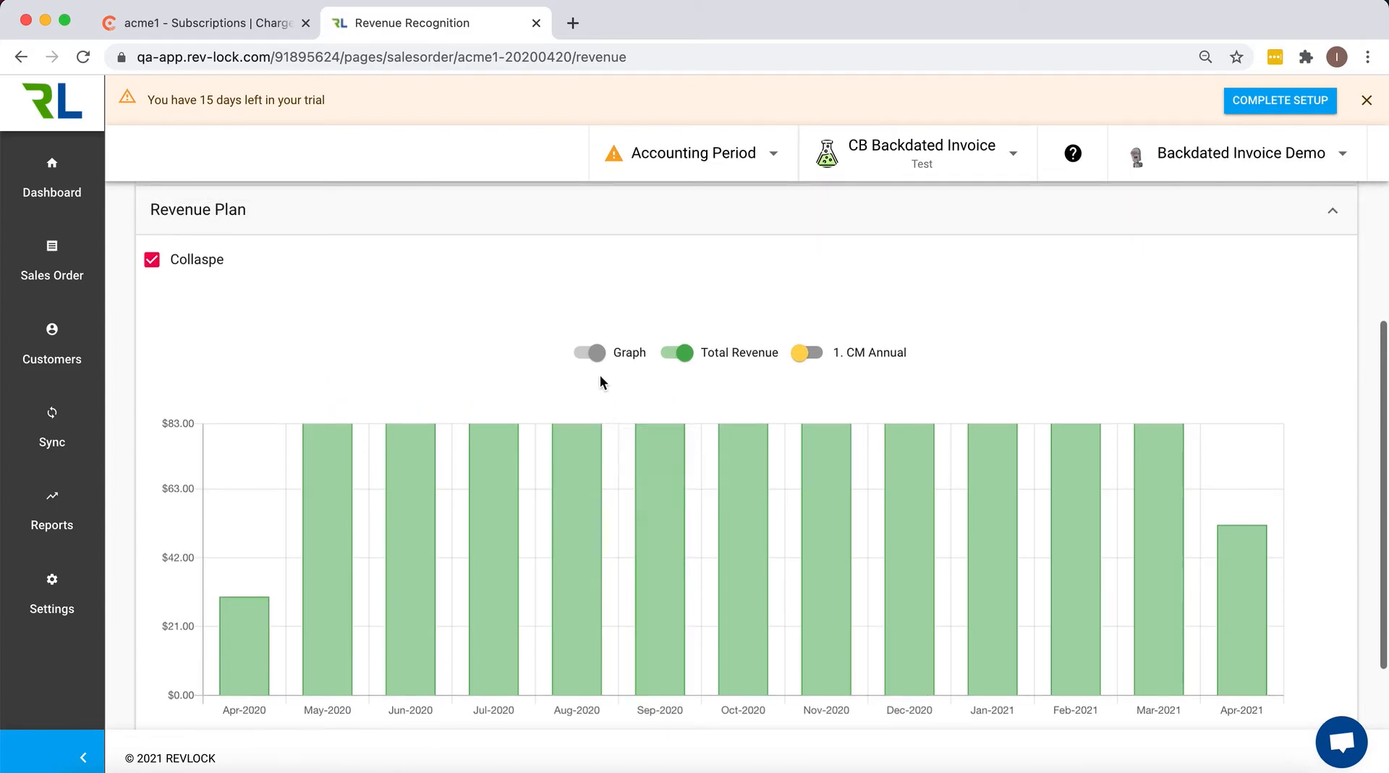
left_click(583, 356)
left_click(798, 354)
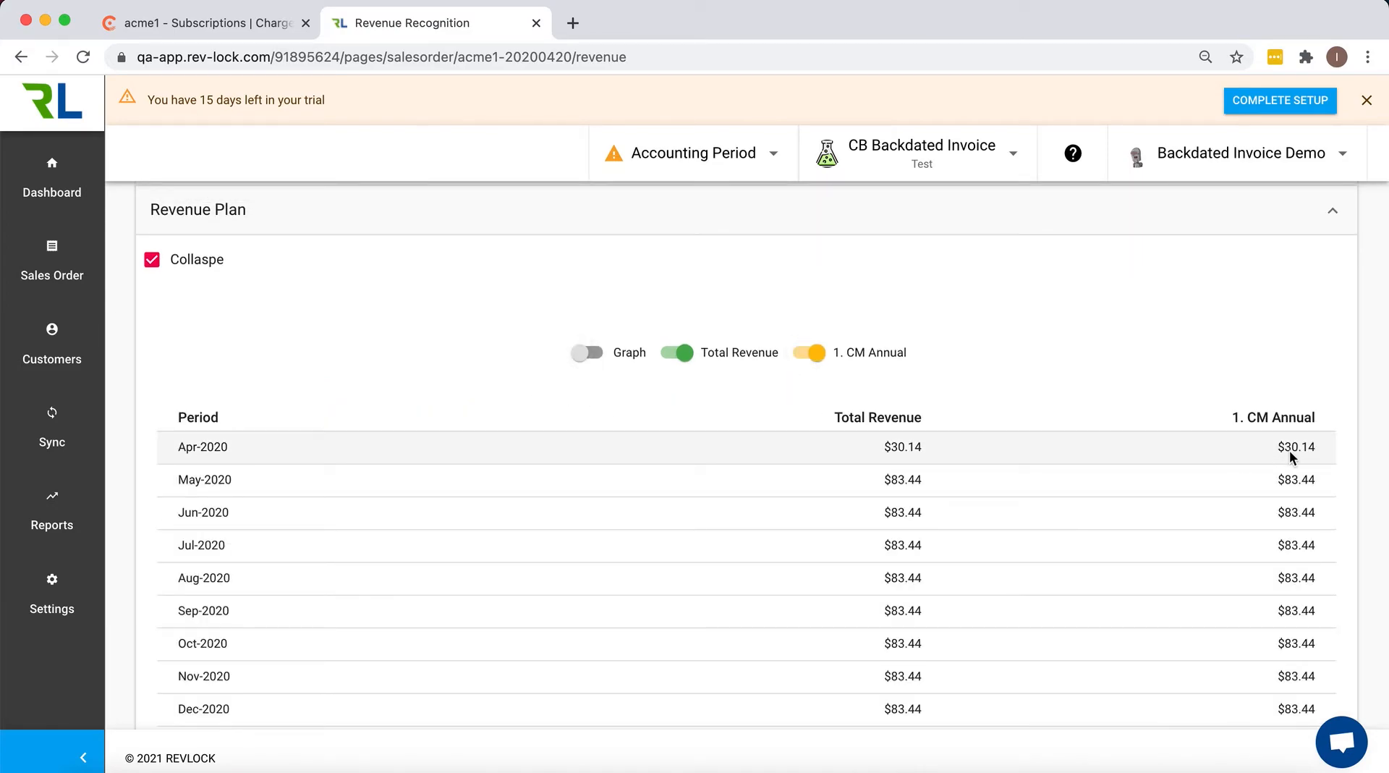
Review the monthly revenue amounts on both pages of the revenue plan table.
scroll(1308, 453, "down", 3)
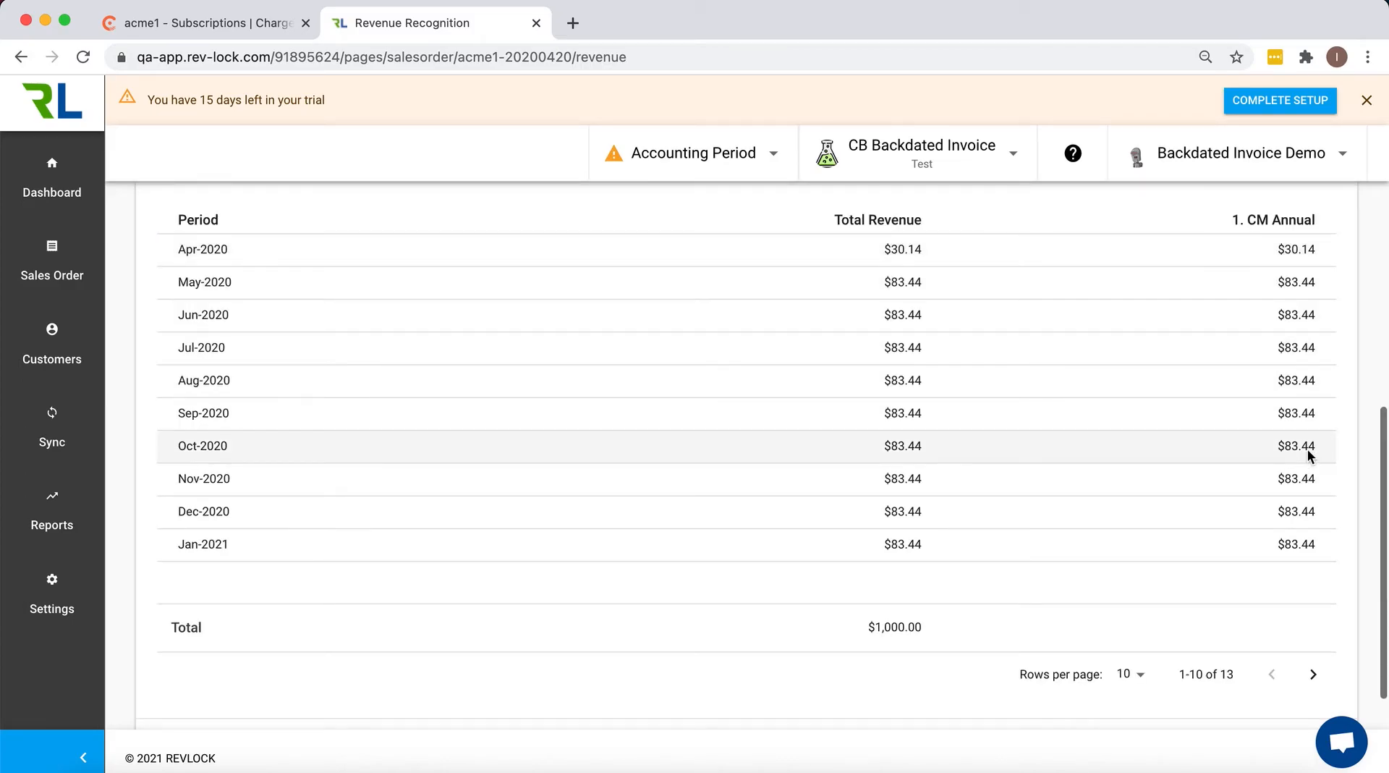
left_click(1307, 672)
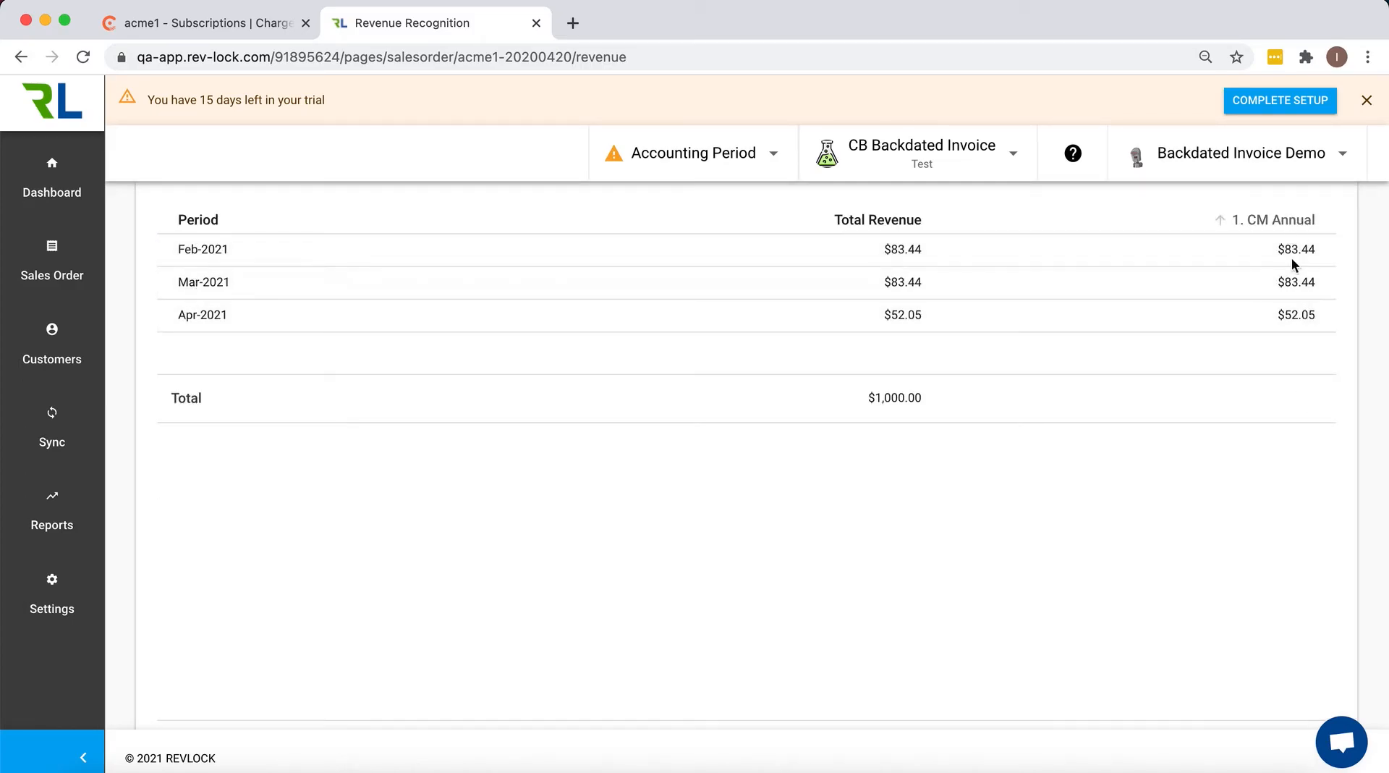
scroll(1284, 298, "down", 2)
left_click(1271, 620)
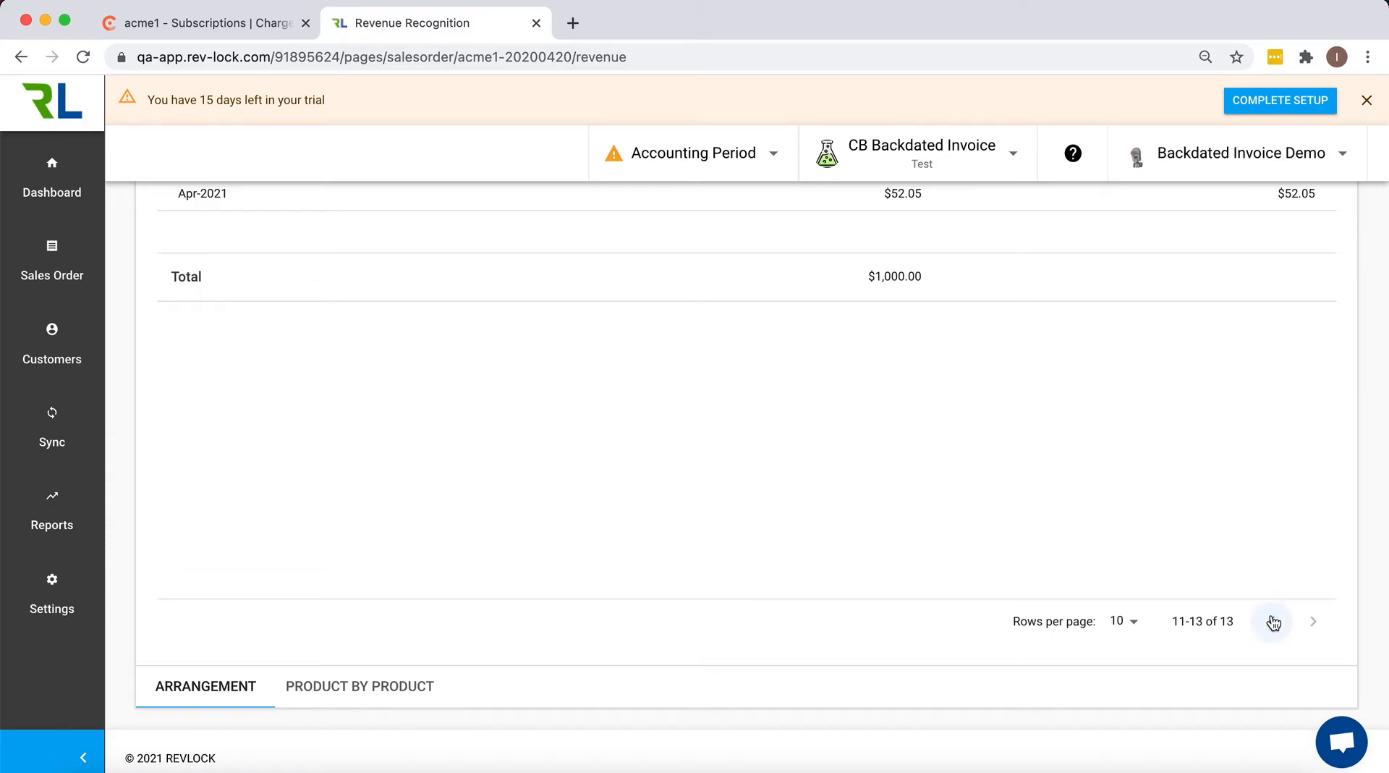
scroll(1271, 448, "up", 6)
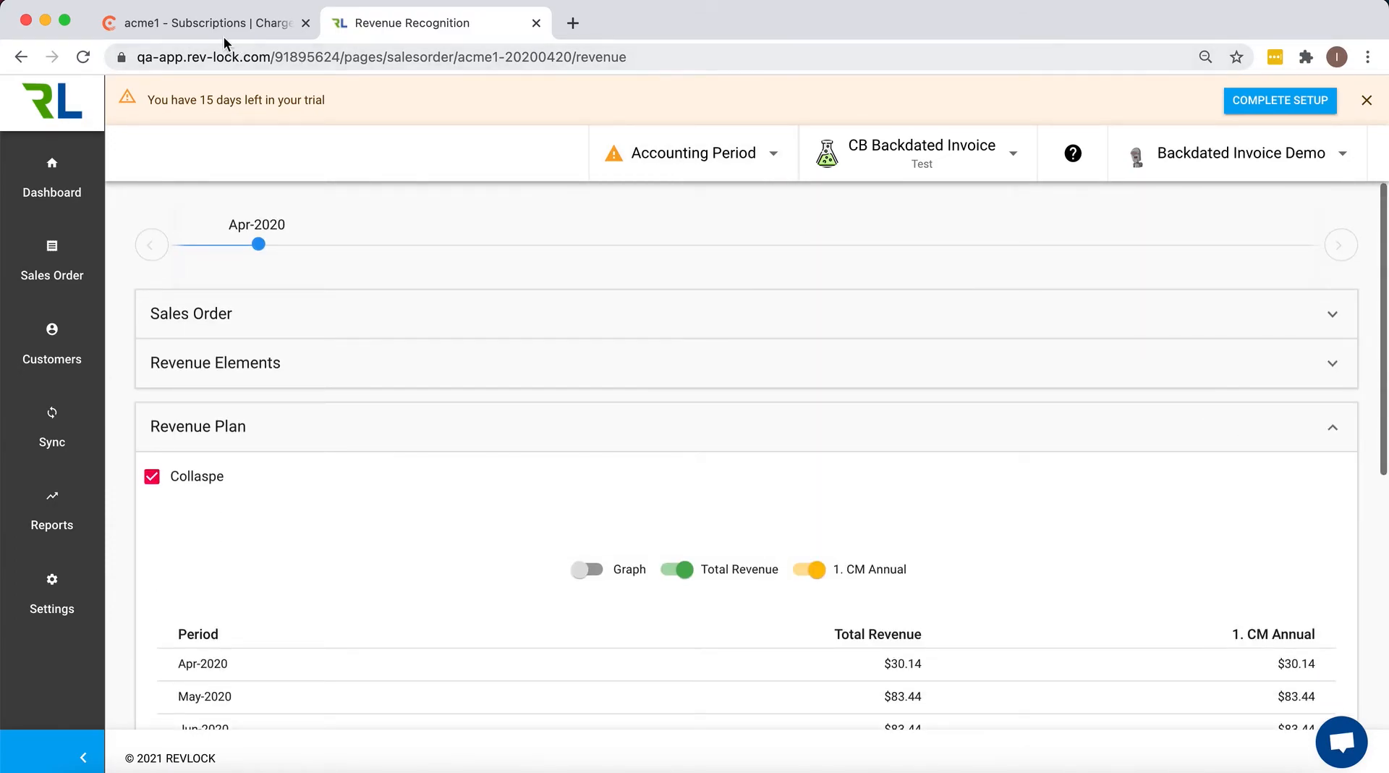
Try to set the accounting period to August 2020.
left_click(752, 164)
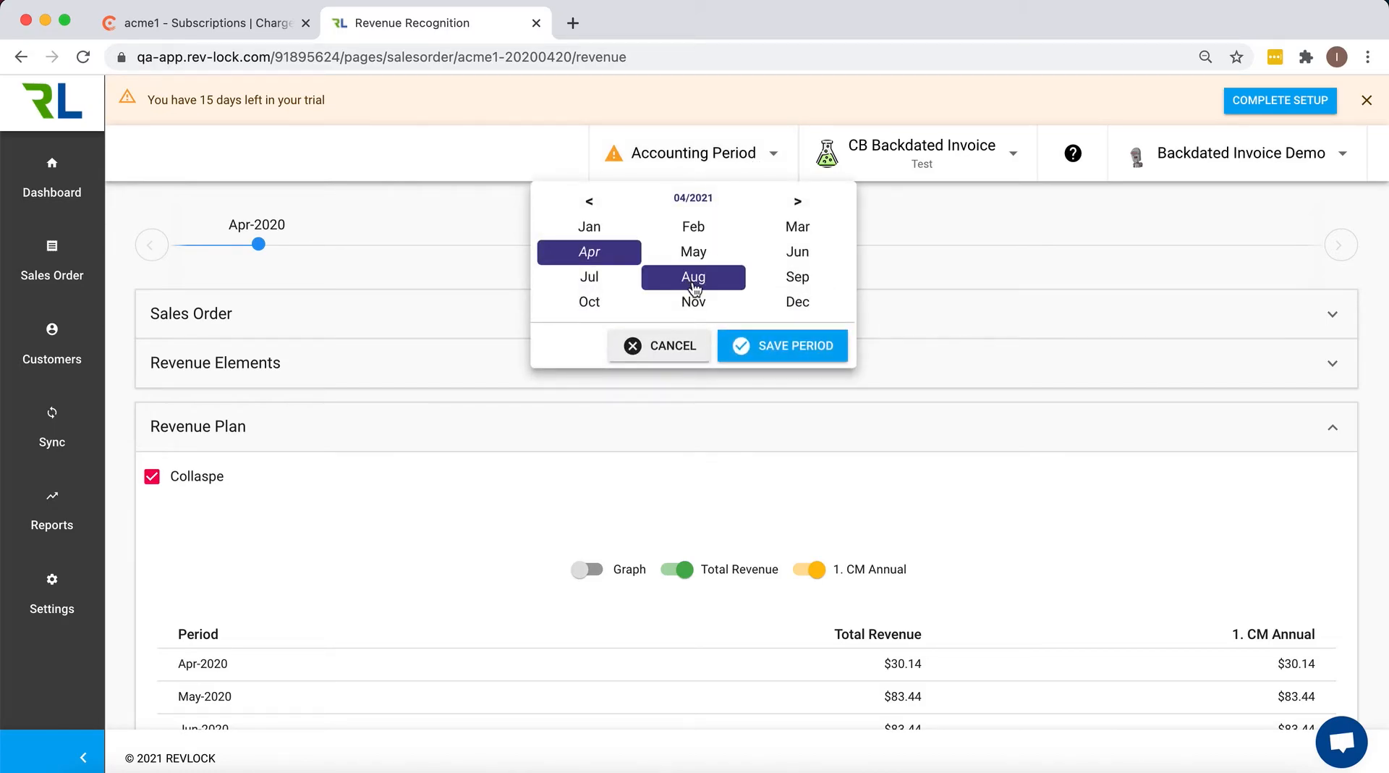
left_click(696, 197)
left_click(797, 251)
left_click(695, 277)
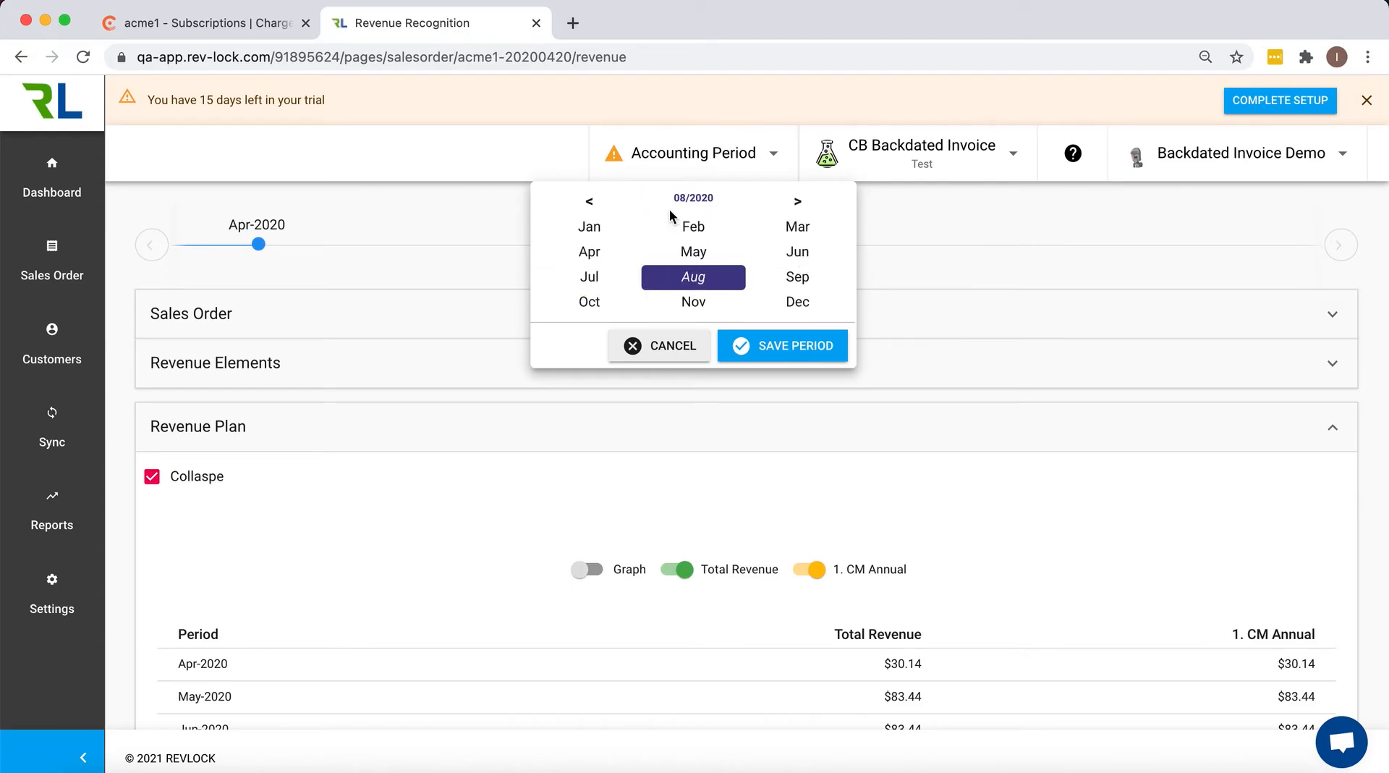
left_click(800, 351)
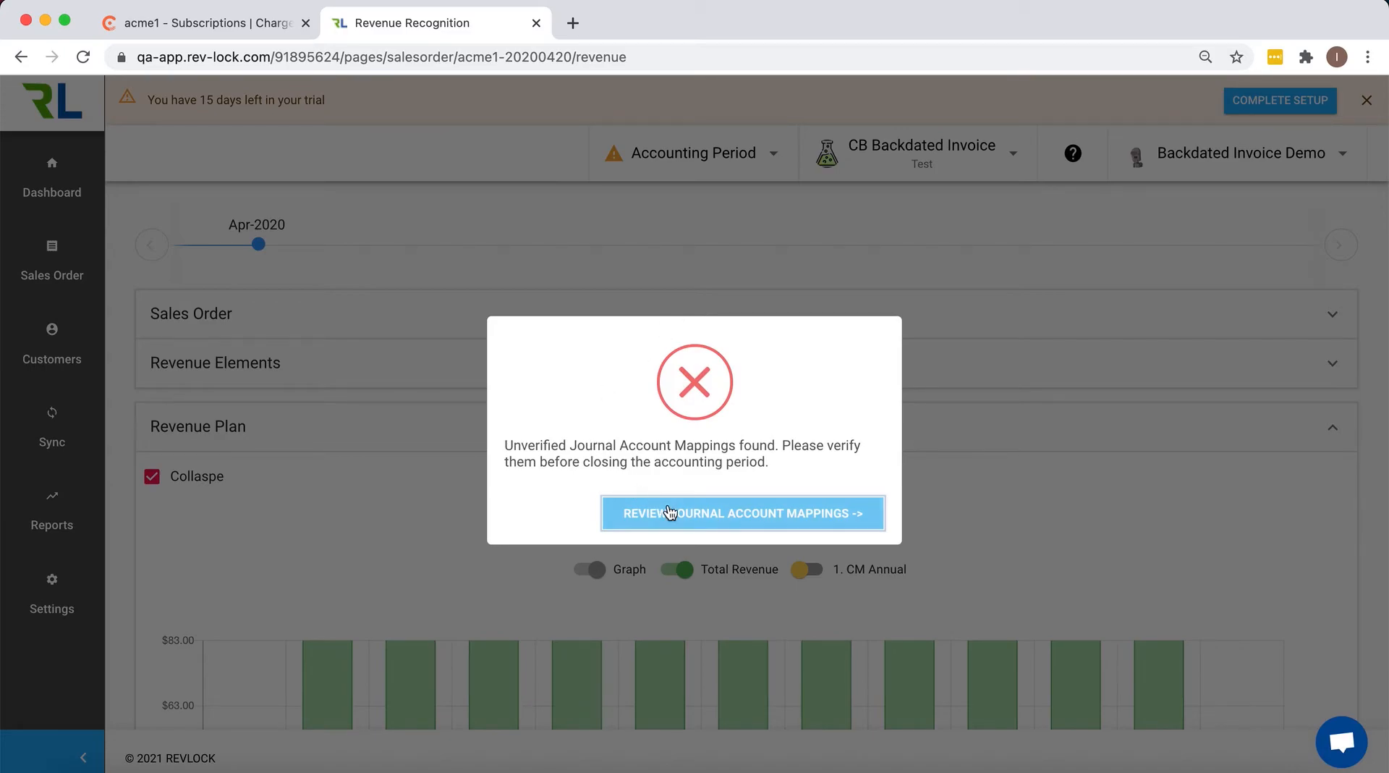
Open the journal account mappings for review, verify all of them in bulk and save.
left_click(706, 517)
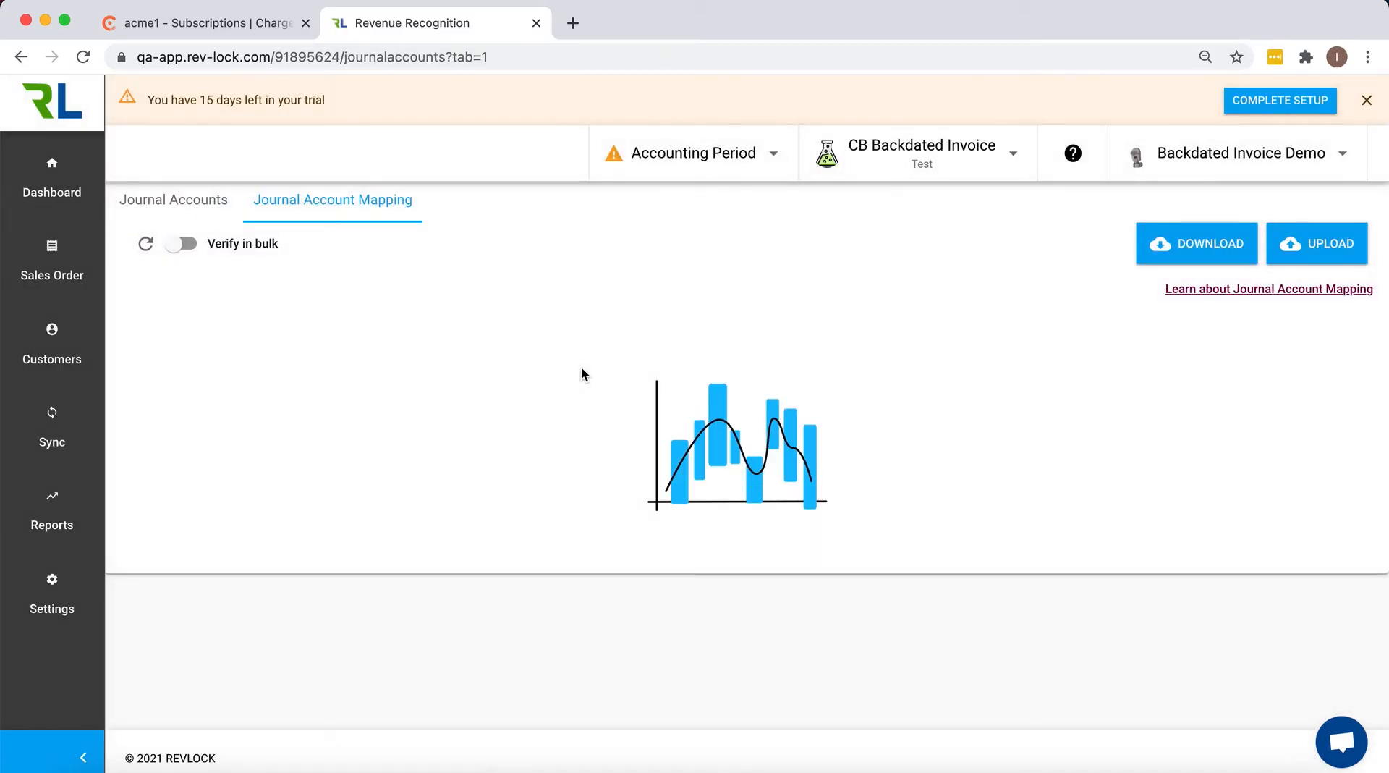
left_click(182, 243)
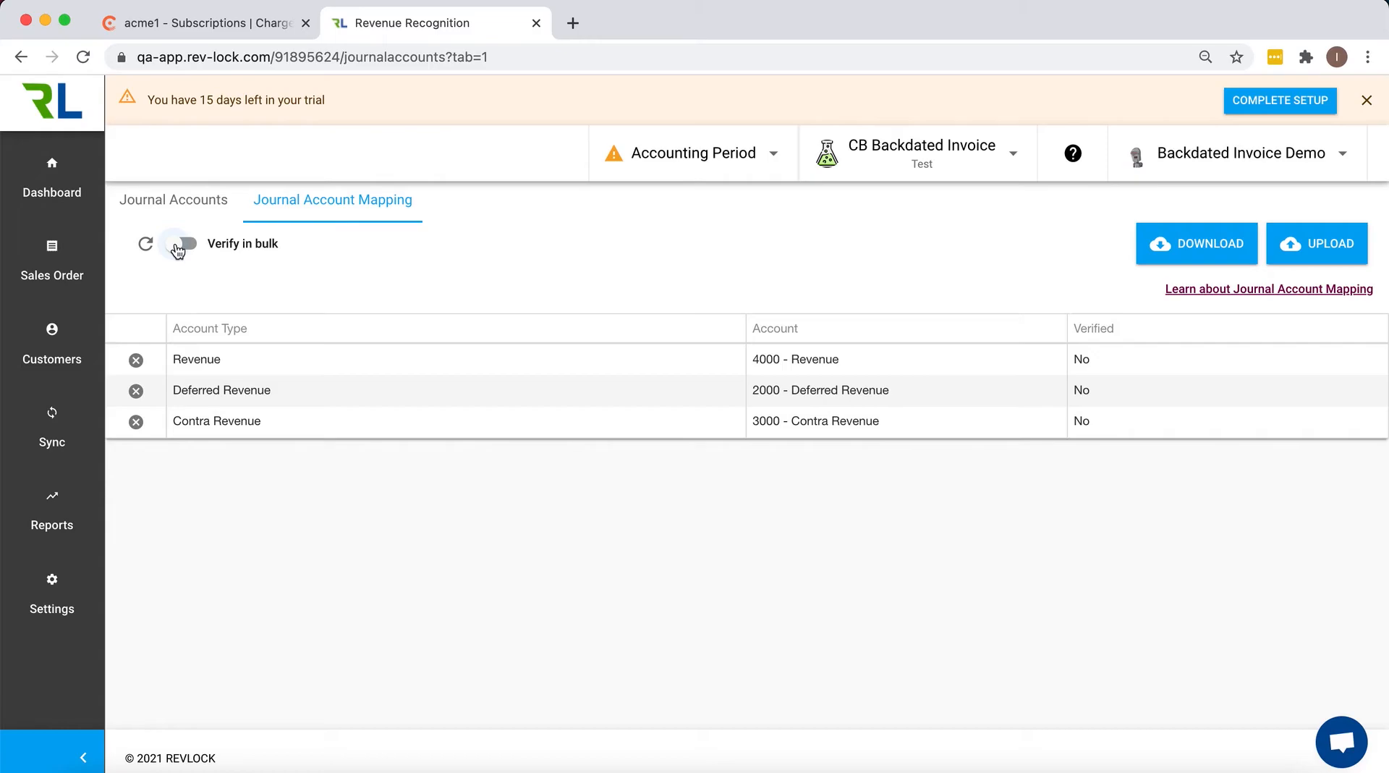
left_click(135, 327)
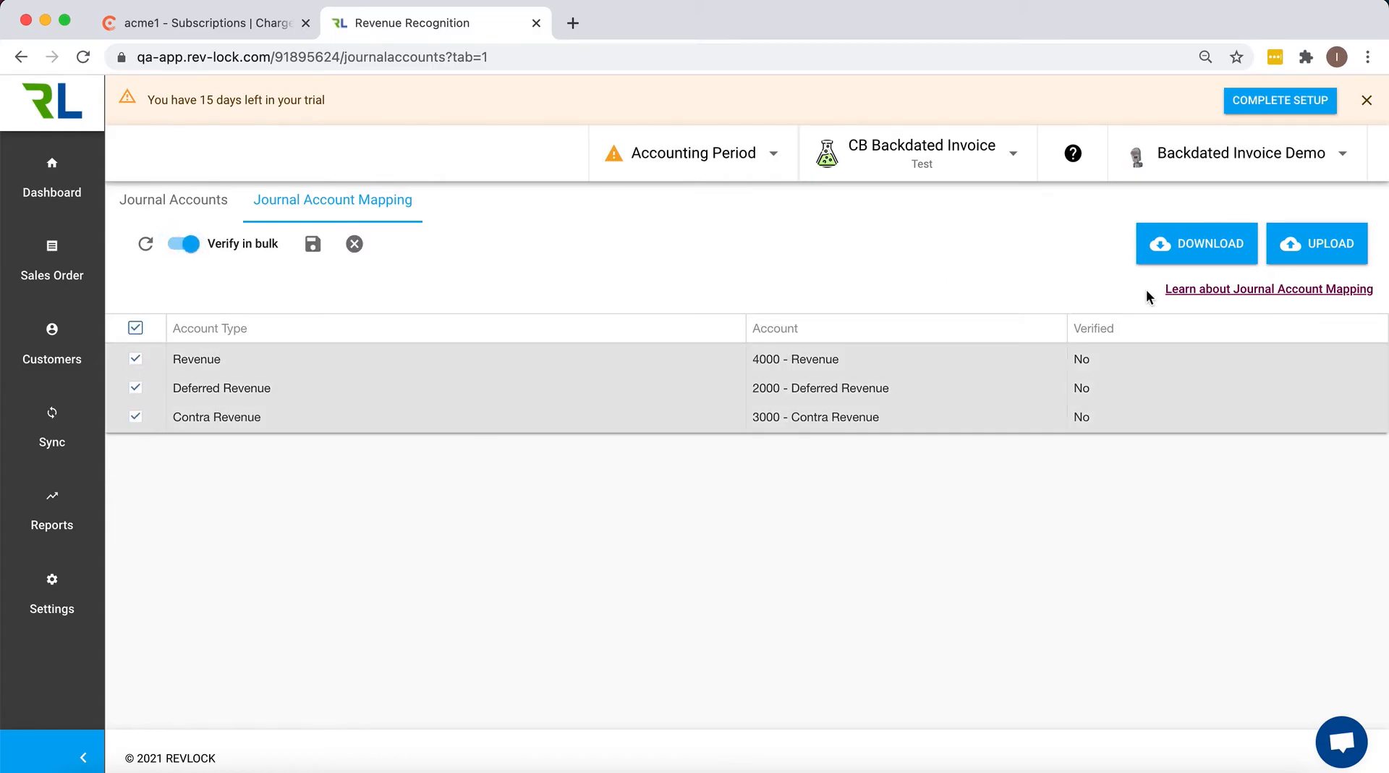
left_click(313, 244)
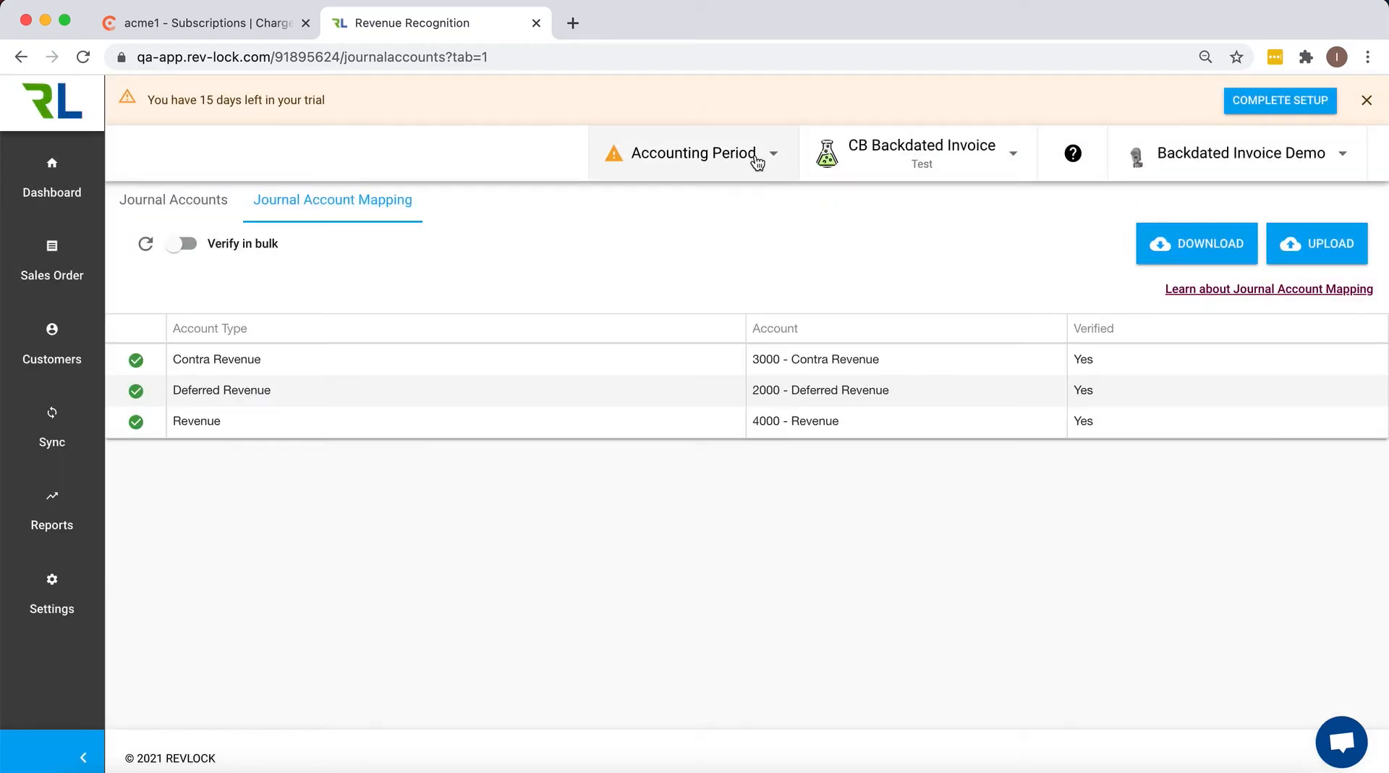
Set the accounting period to August 2020 and save it.
left_click(753, 168)
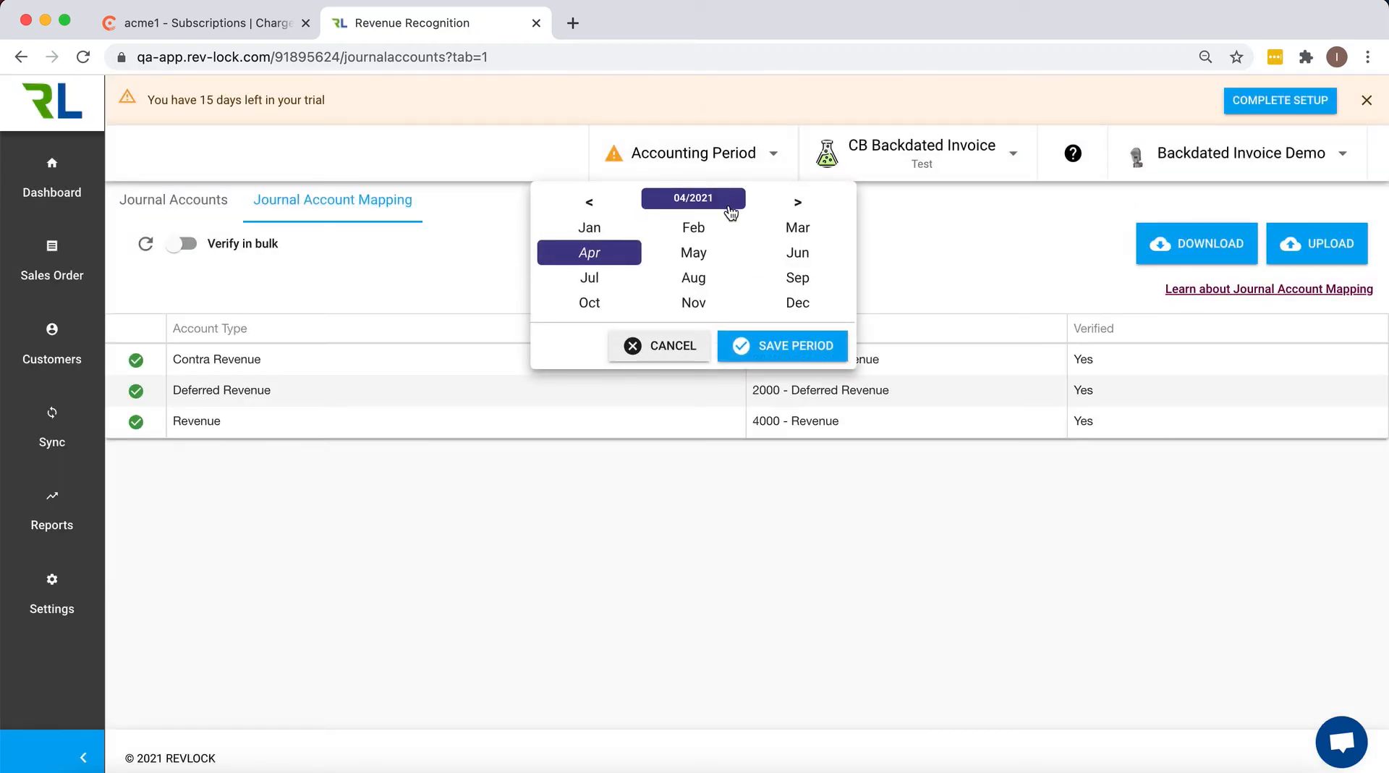
left_click(693, 277)
left_click(694, 201)
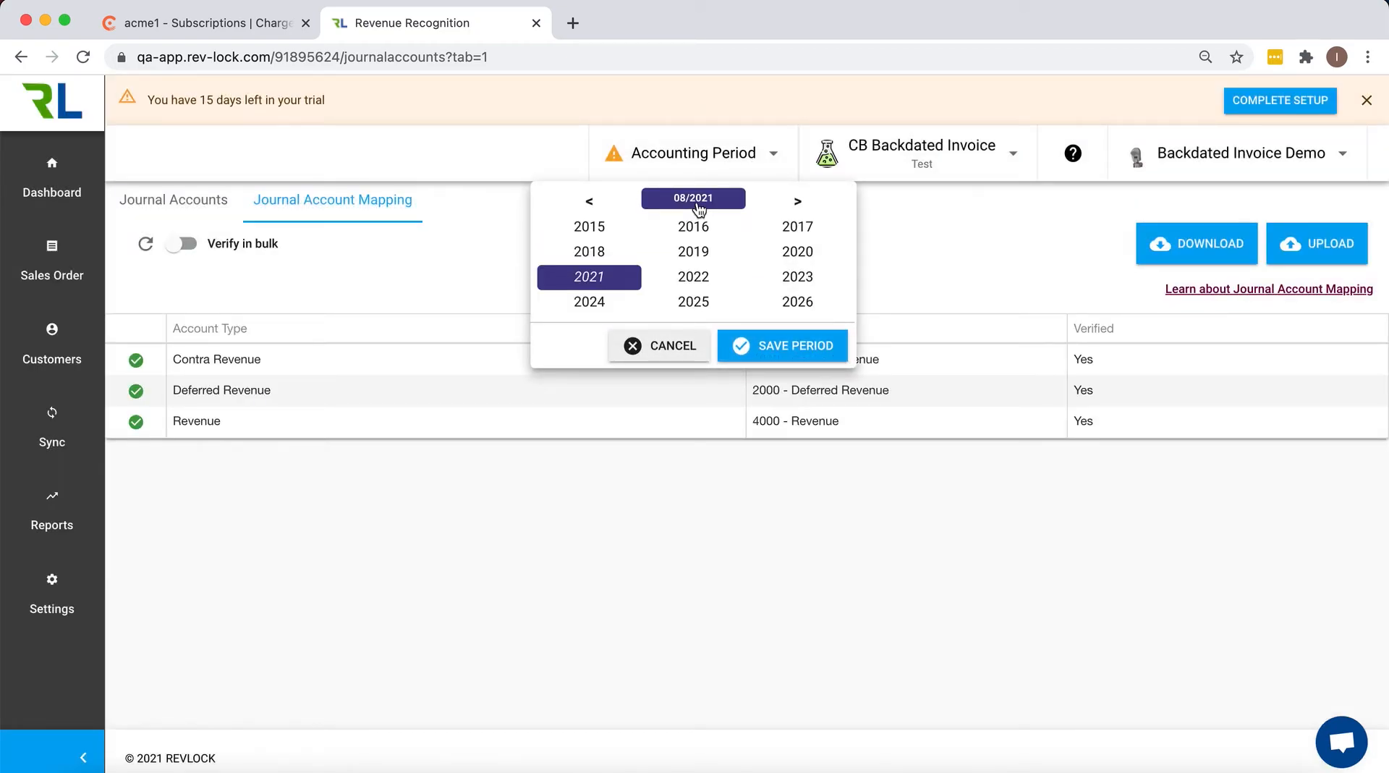
left_click(779, 261)
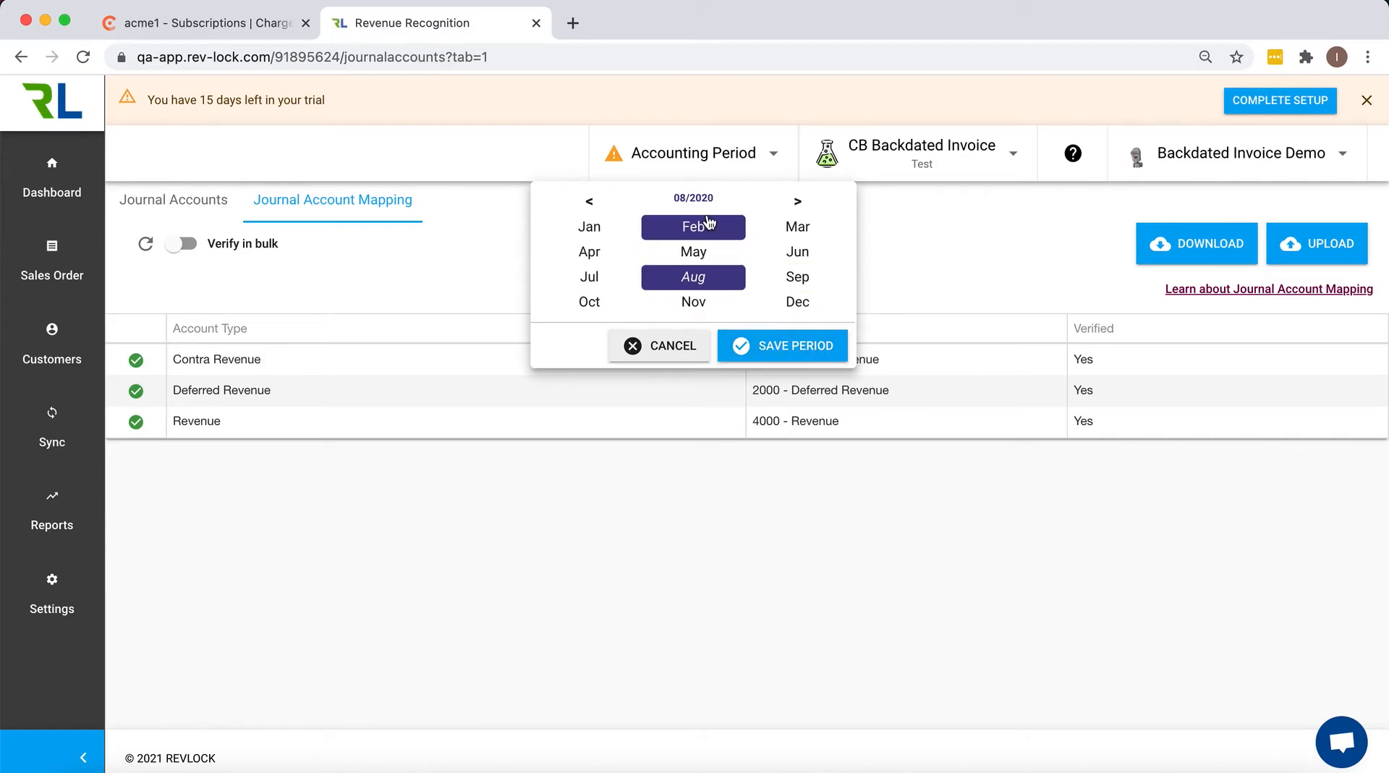
left_click(770, 346)
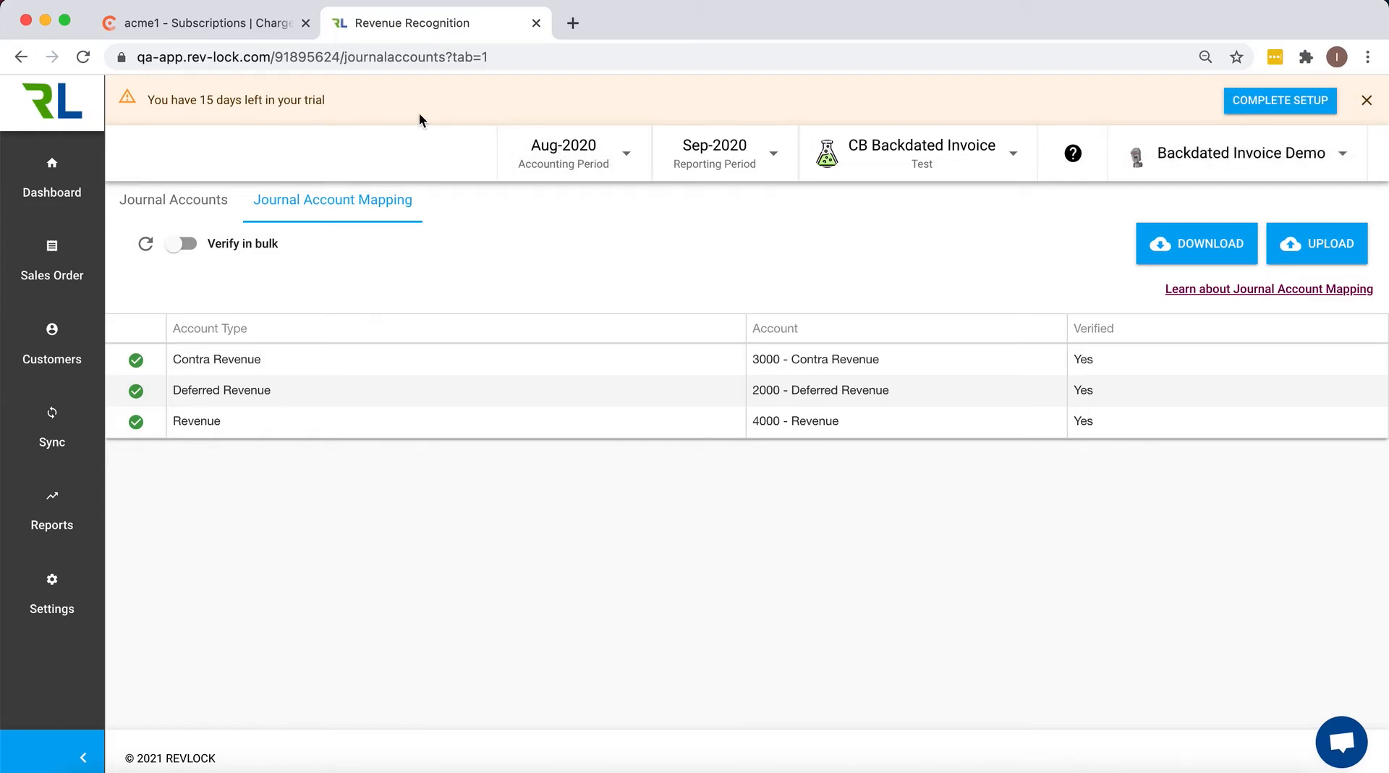
Switch to Chargebee and start a one-time addon on the acme1 subscription, selecting CM Annual X.
left_click(217, 25)
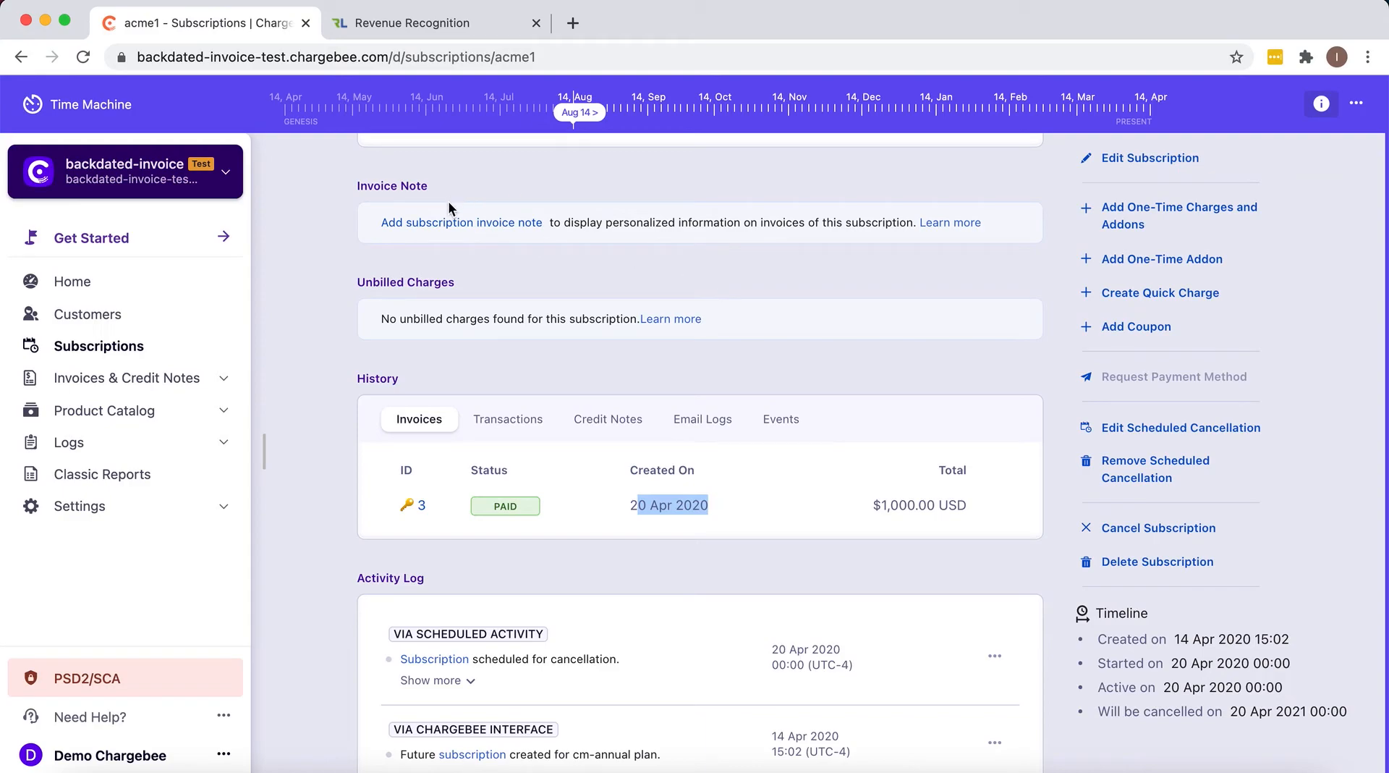
scroll(611, 414, "up", 10)
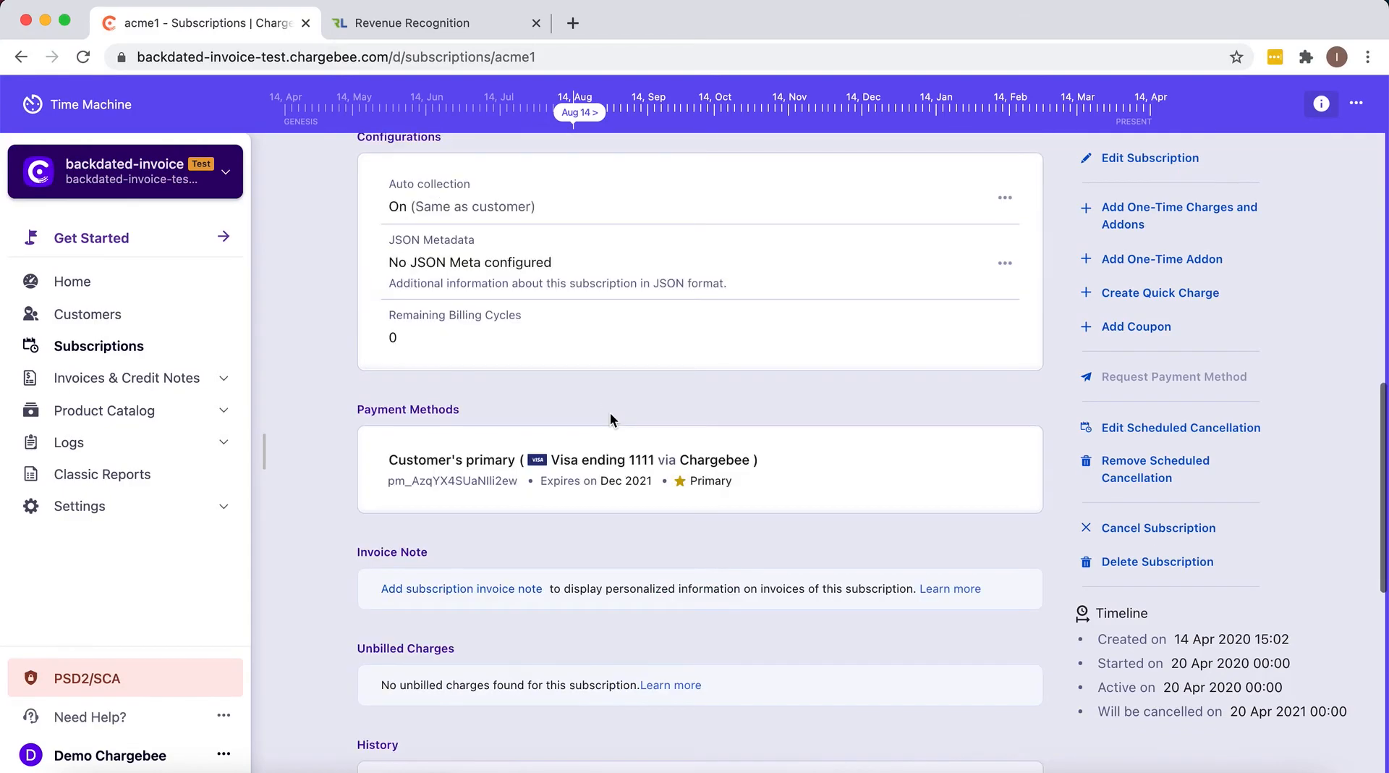
scroll(610, 411, "up", 4)
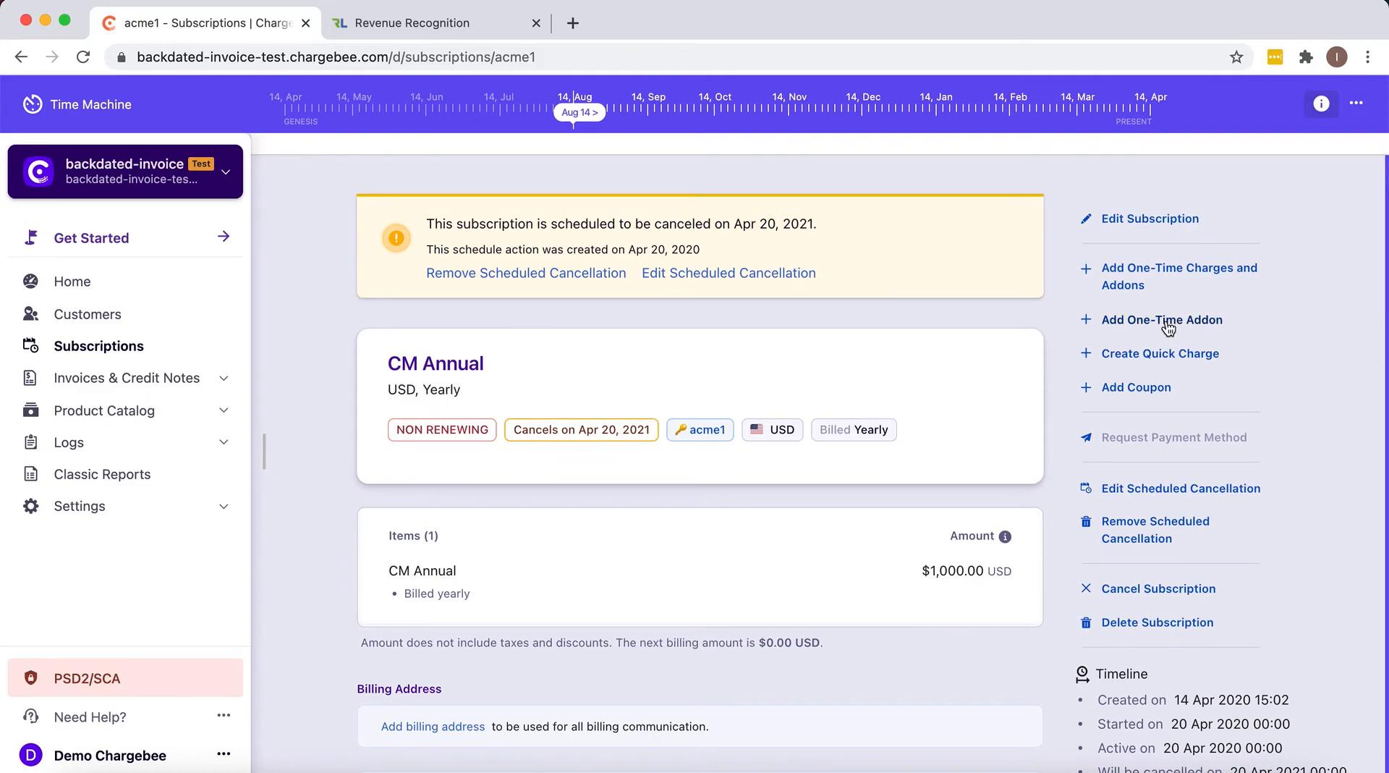
left_click(1168, 323)
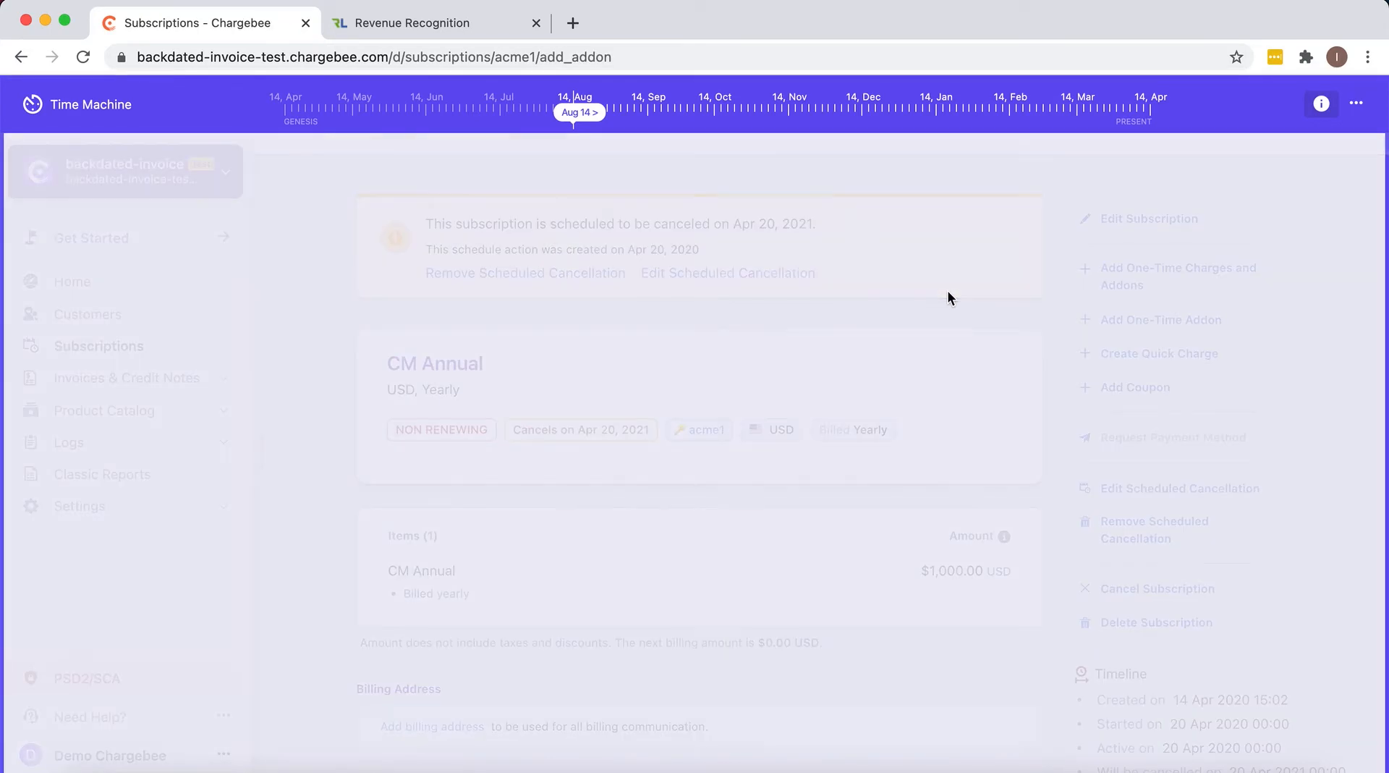
scroll(323, 401, "down", 2)
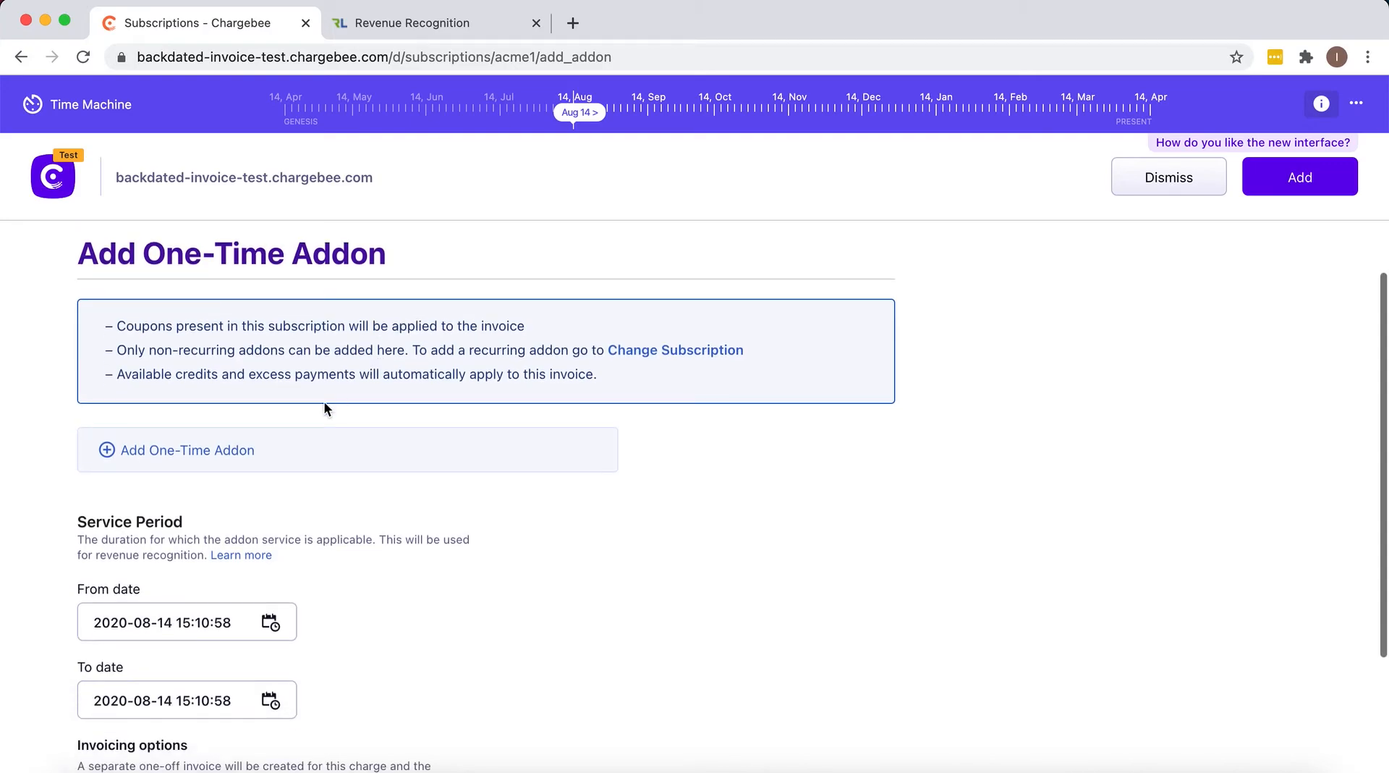
left_click(225, 450)
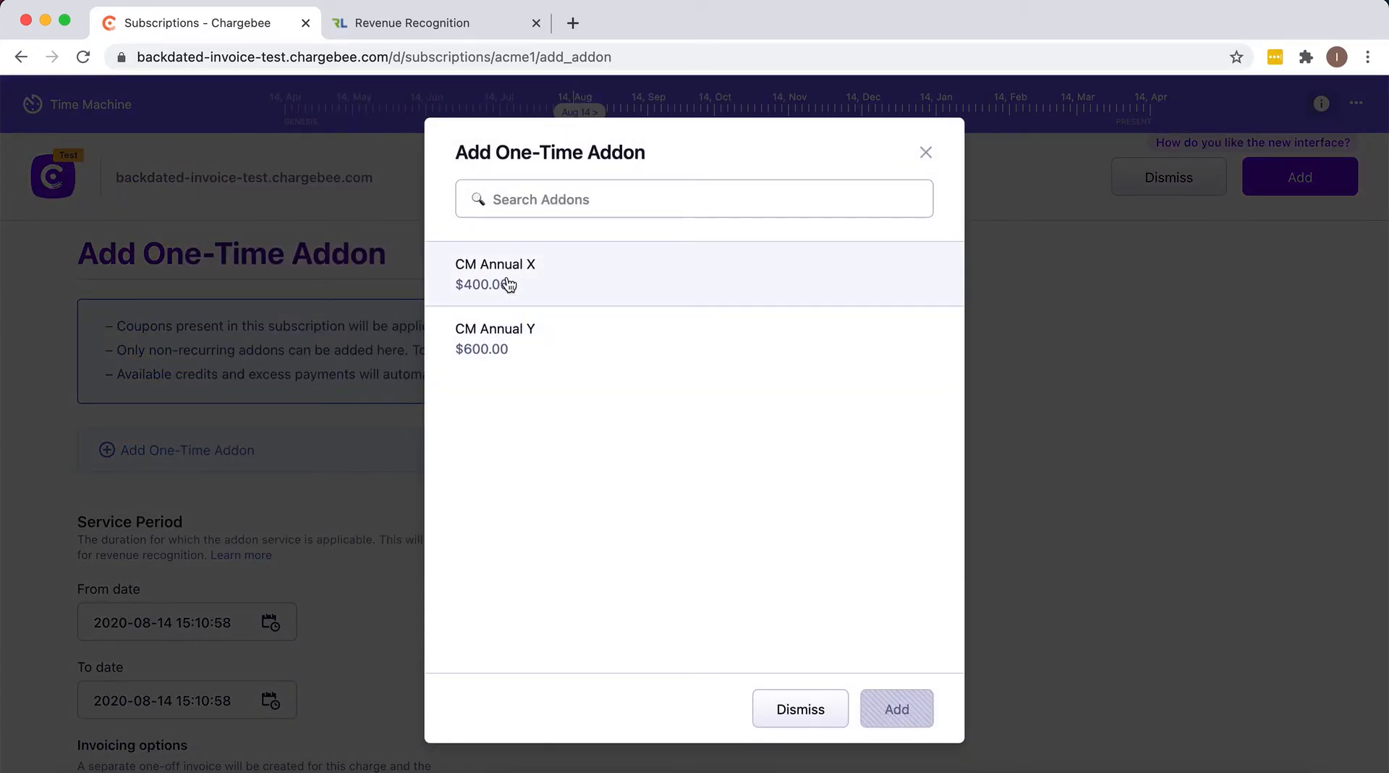
left_click(530, 278)
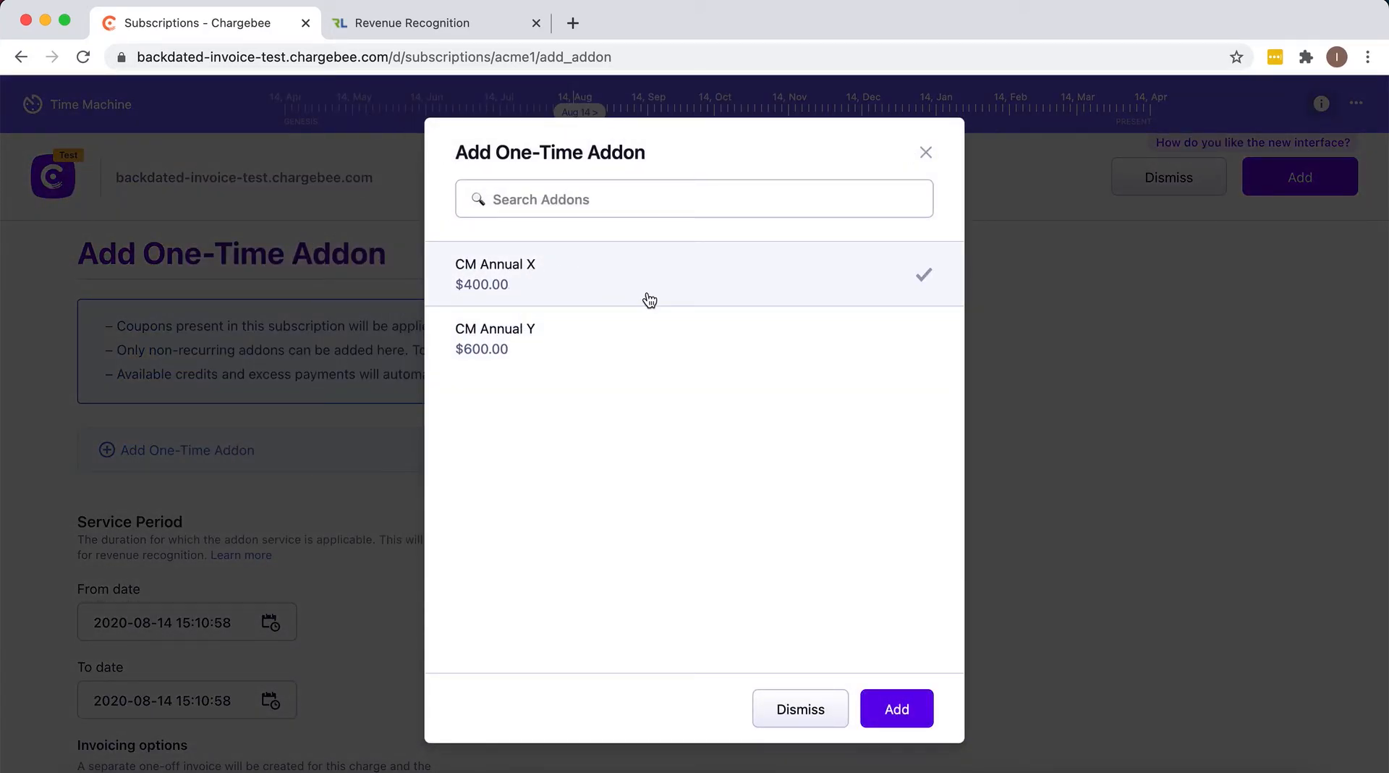
left_click(931, 715)
scroll(685, 375, "down", 2)
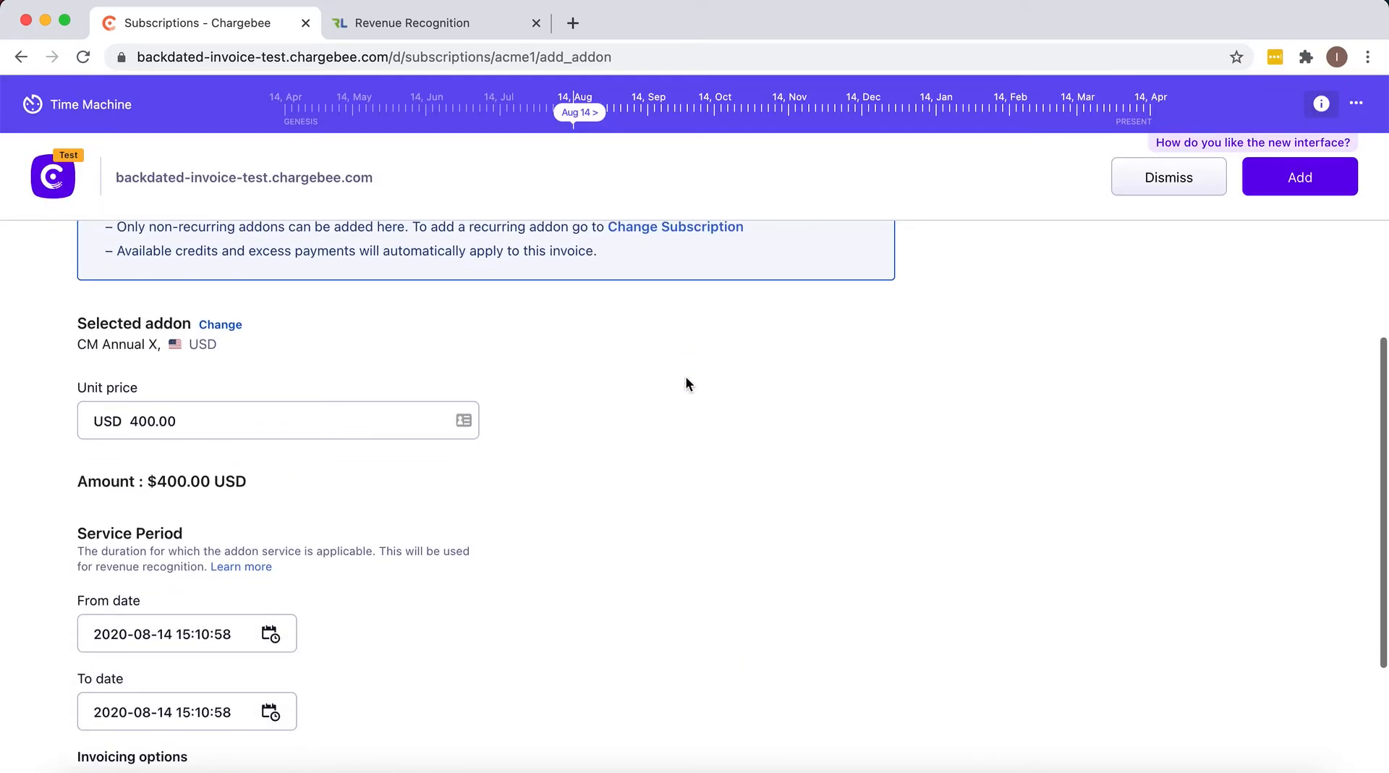
scroll(405, 463, "down", 2)
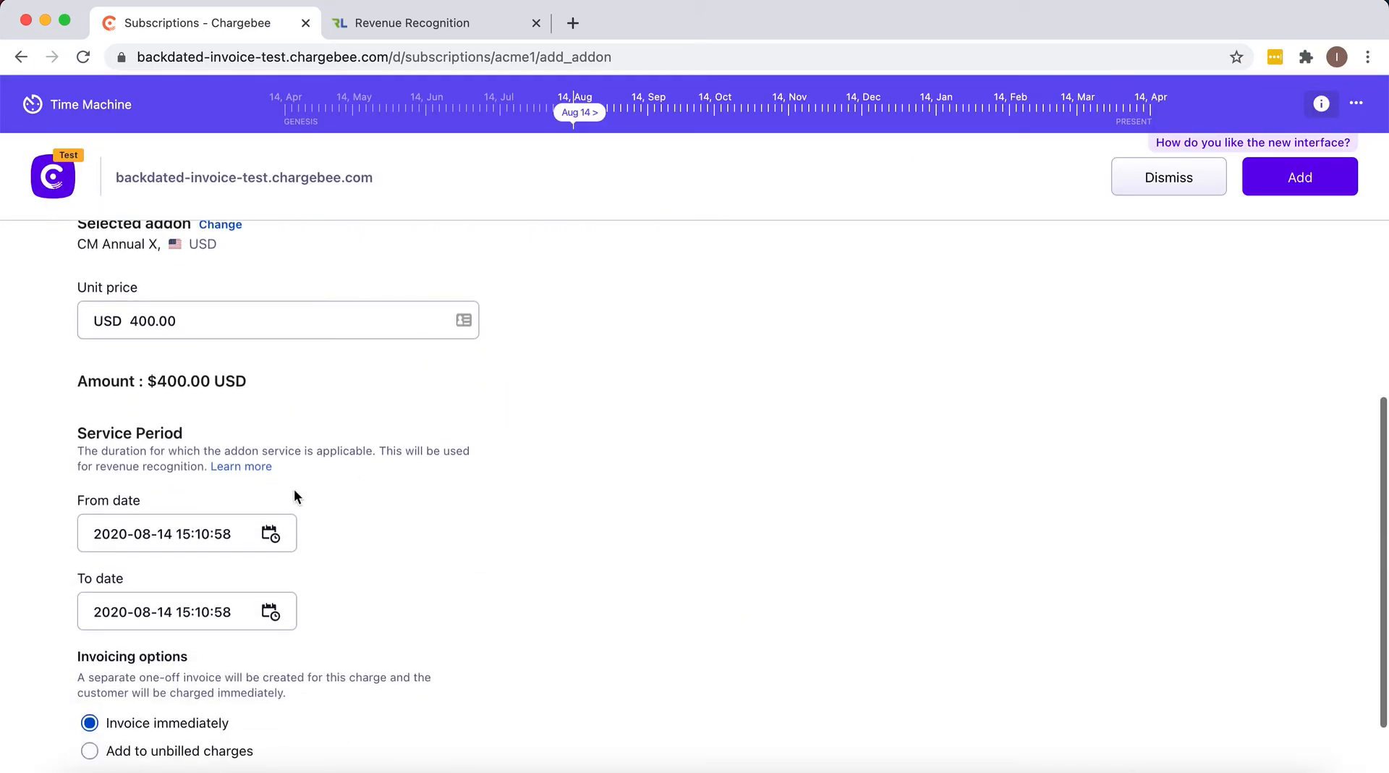
left_click(270, 533)
scroll(217, 583, "down", 2)
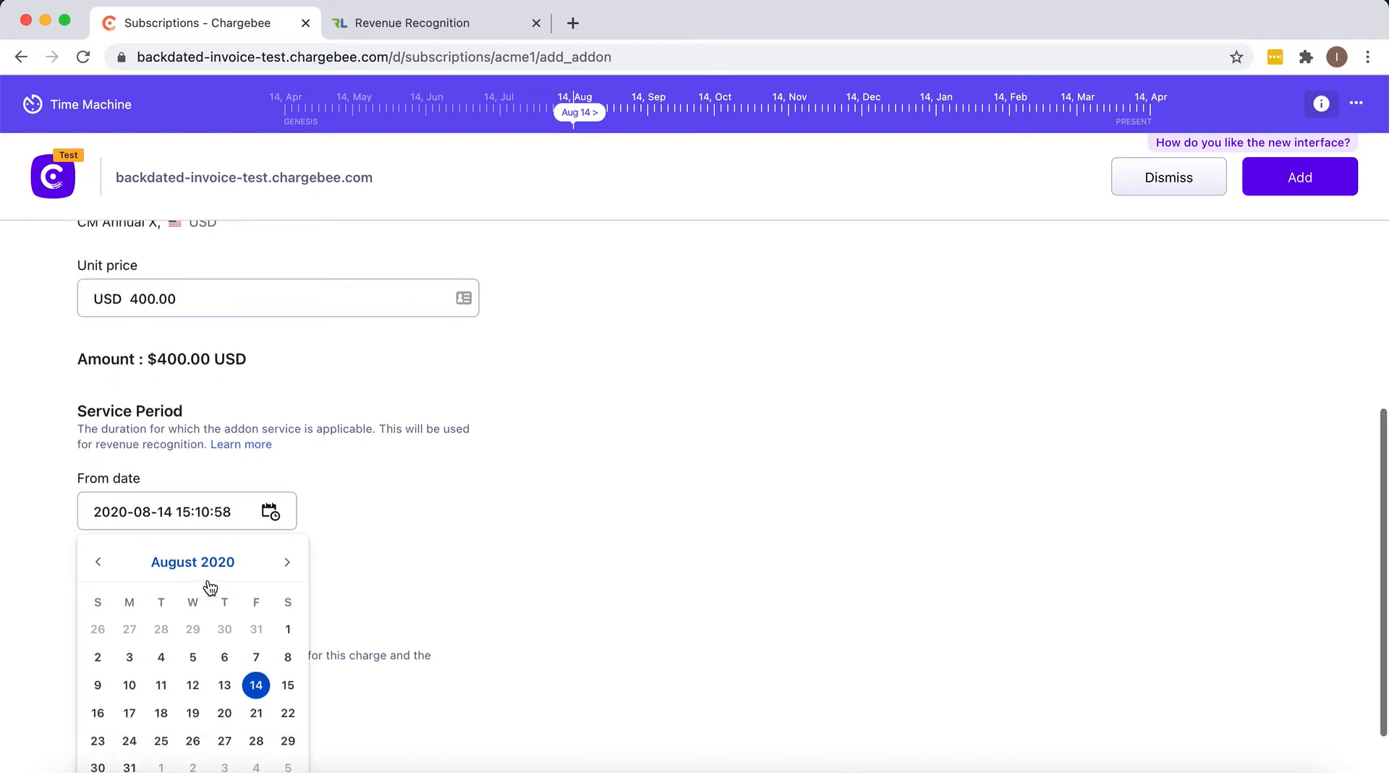
left_click(101, 498)
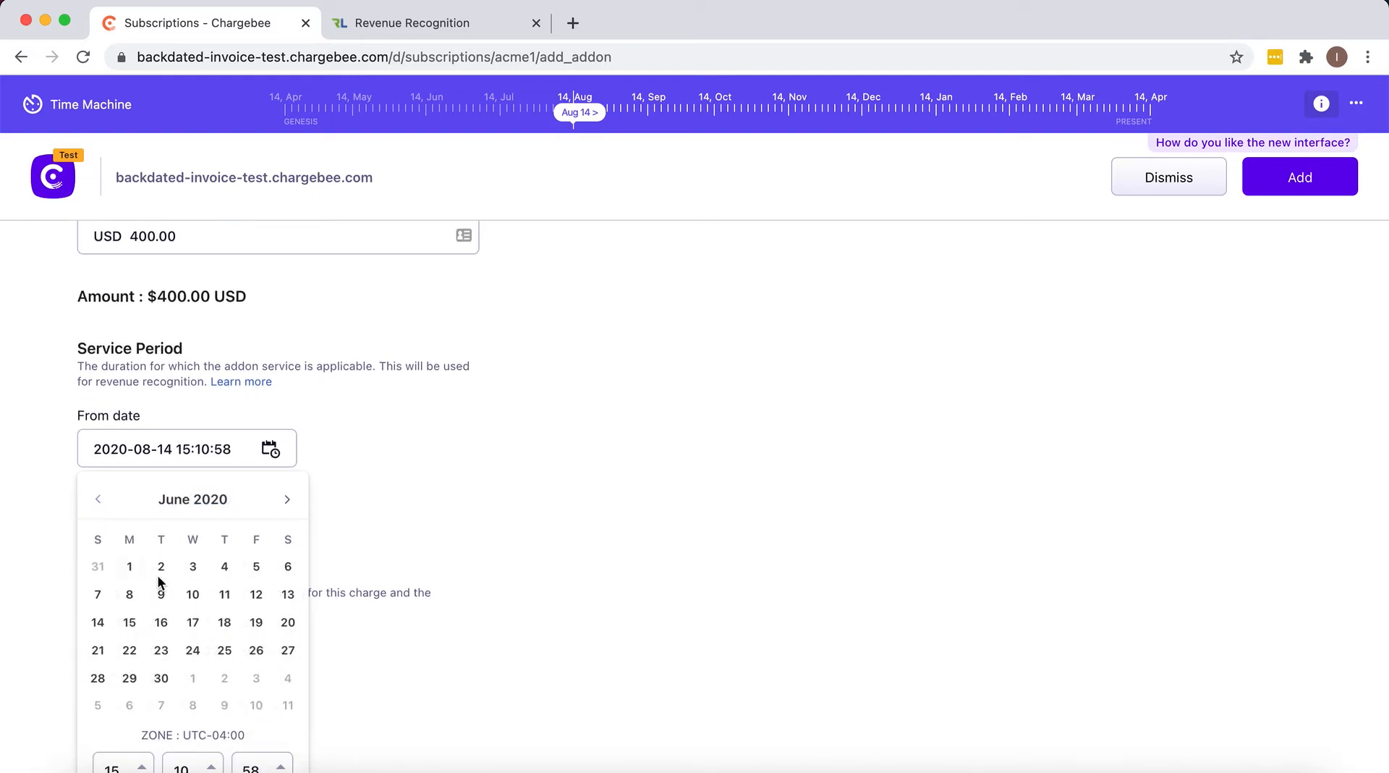
left_click(102, 505)
left_click(100, 509)
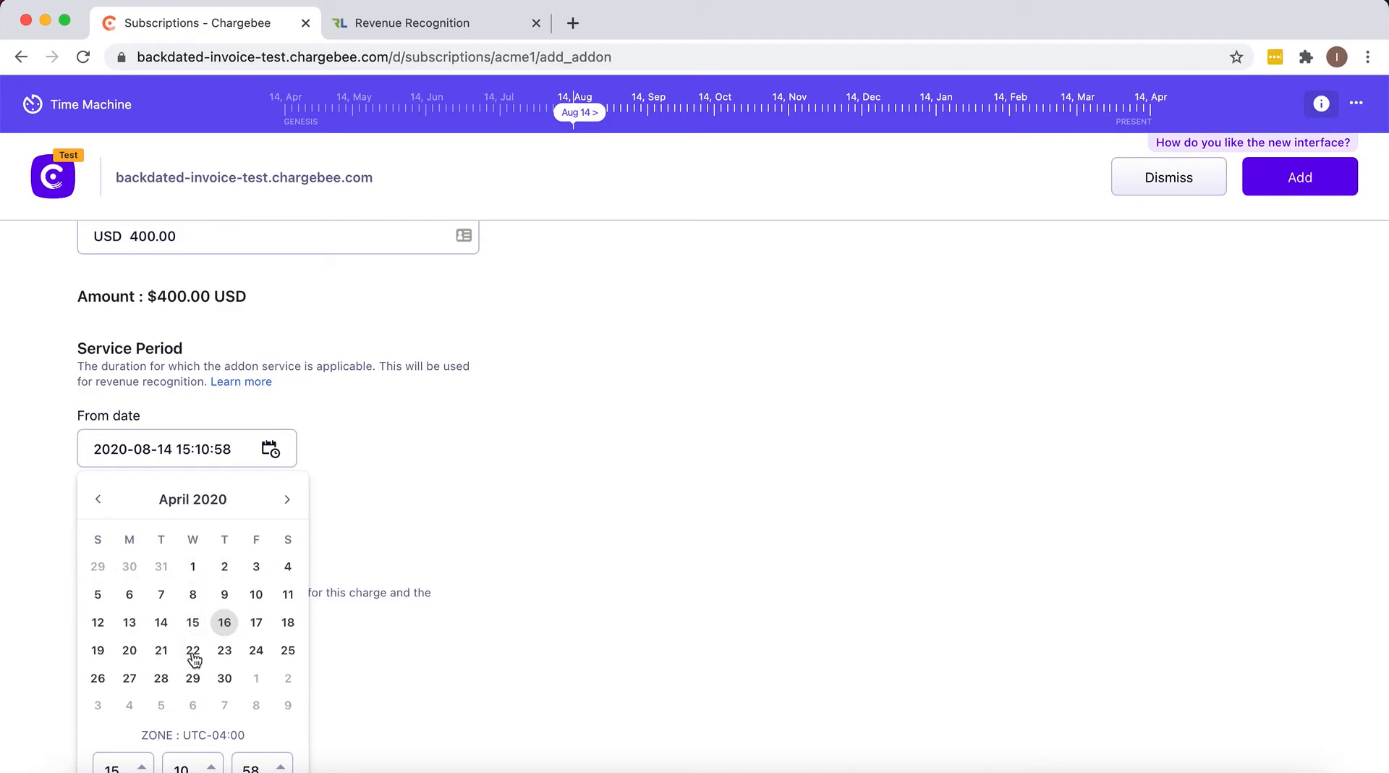
left_click(130, 650)
scroll(238, 583, "down", 2)
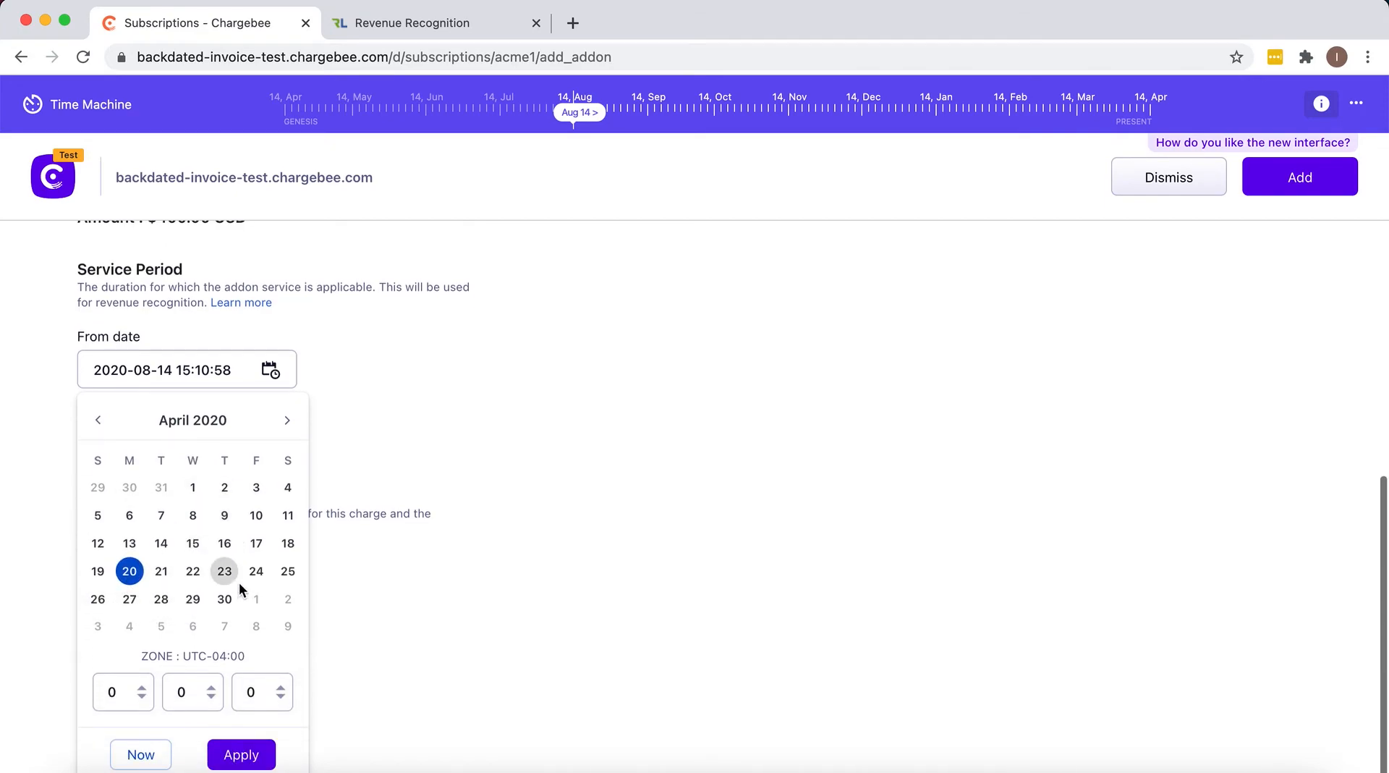
left_click(244, 752)
left_click(271, 518)
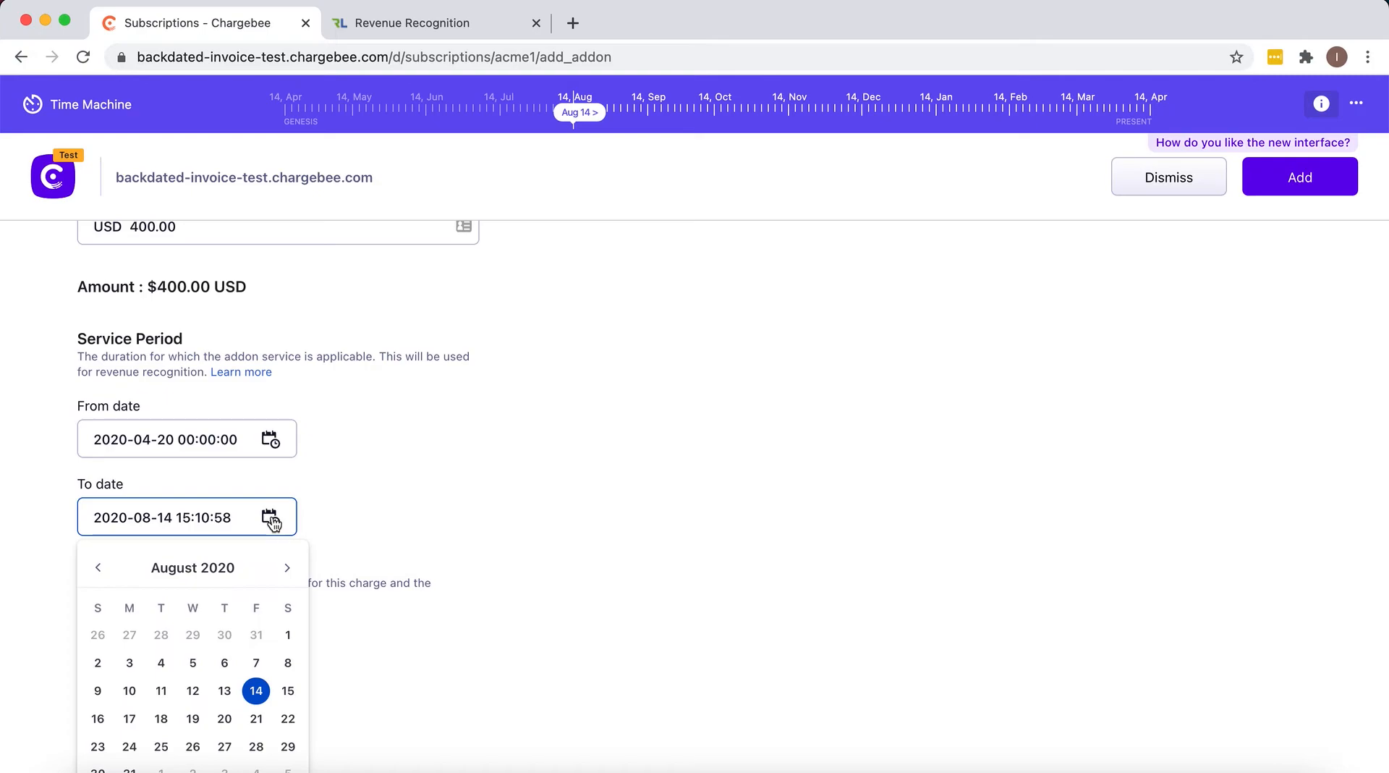
left_click(192, 568)
scroll(206, 615, "down", 2)
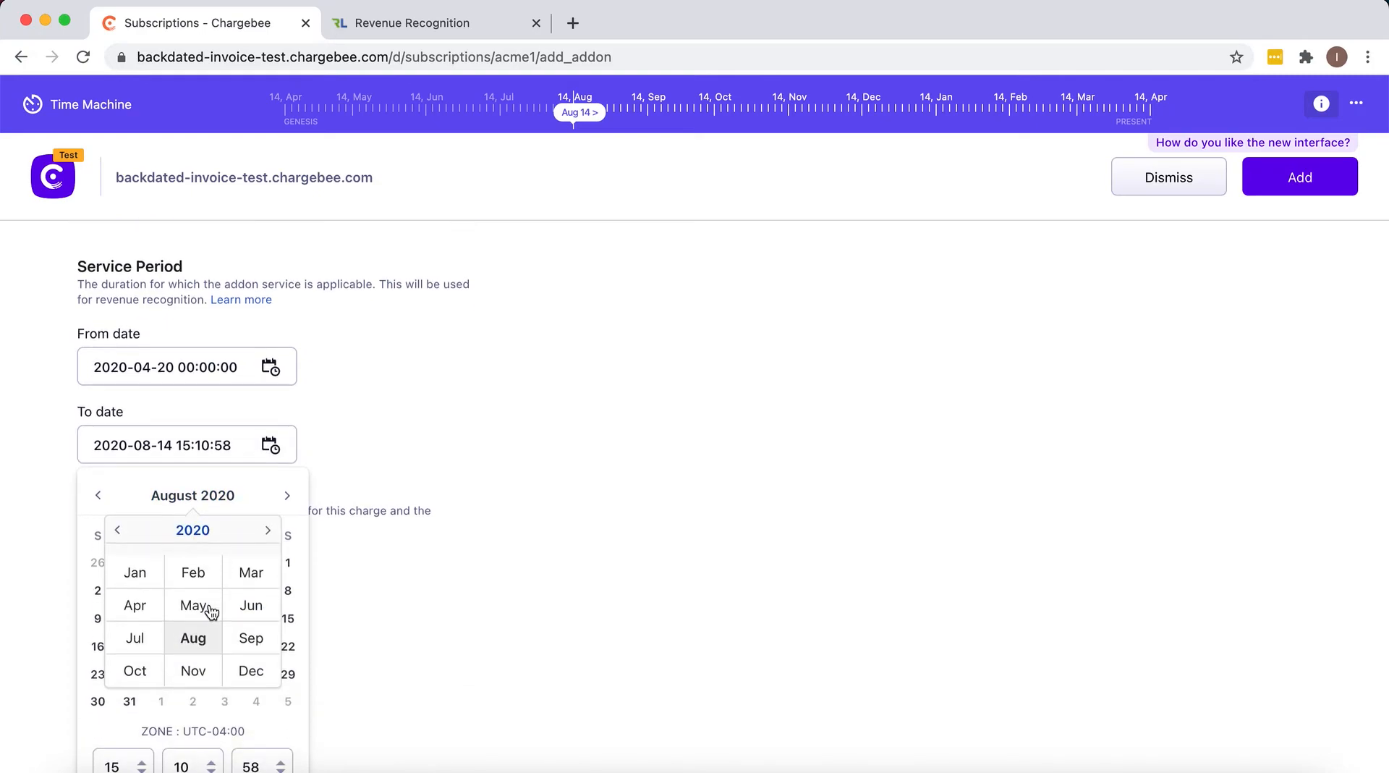
left_click(145, 601)
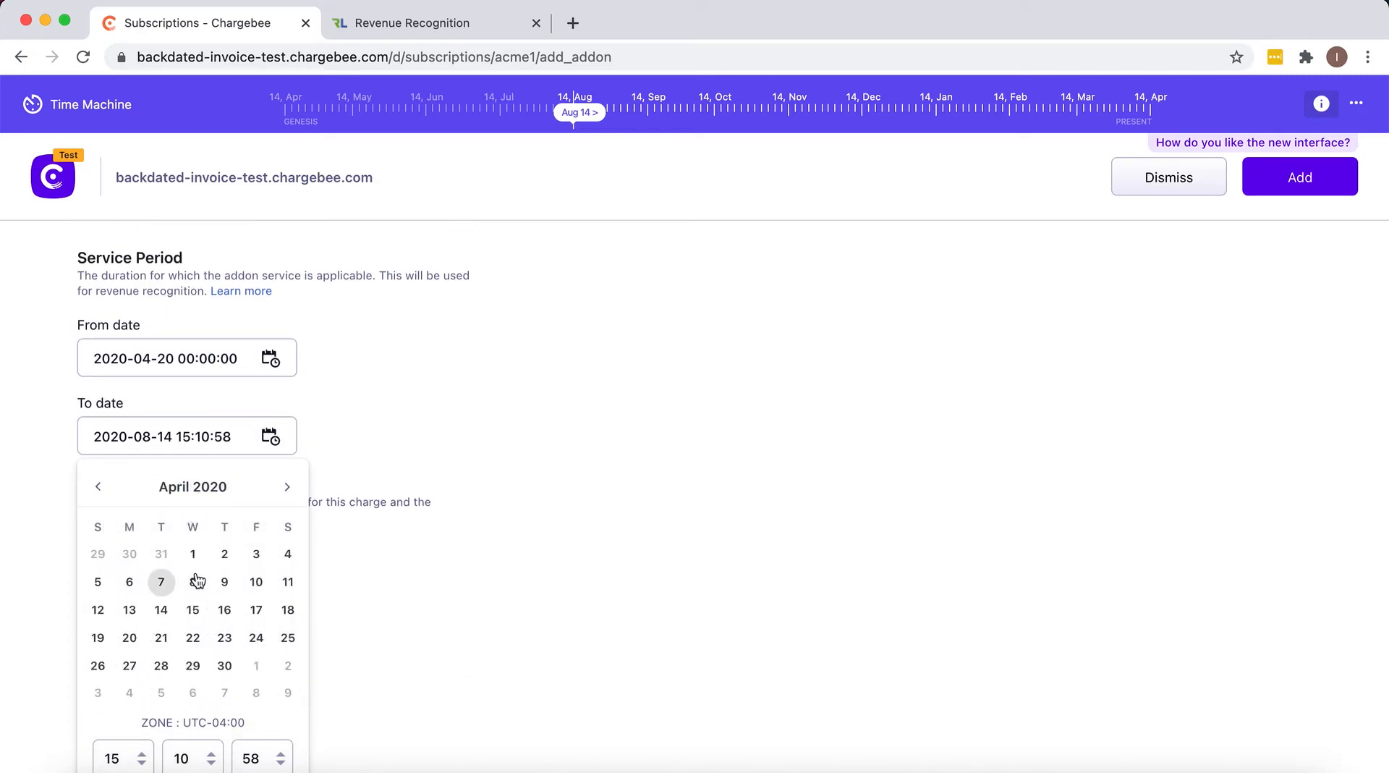
left_click(212, 495)
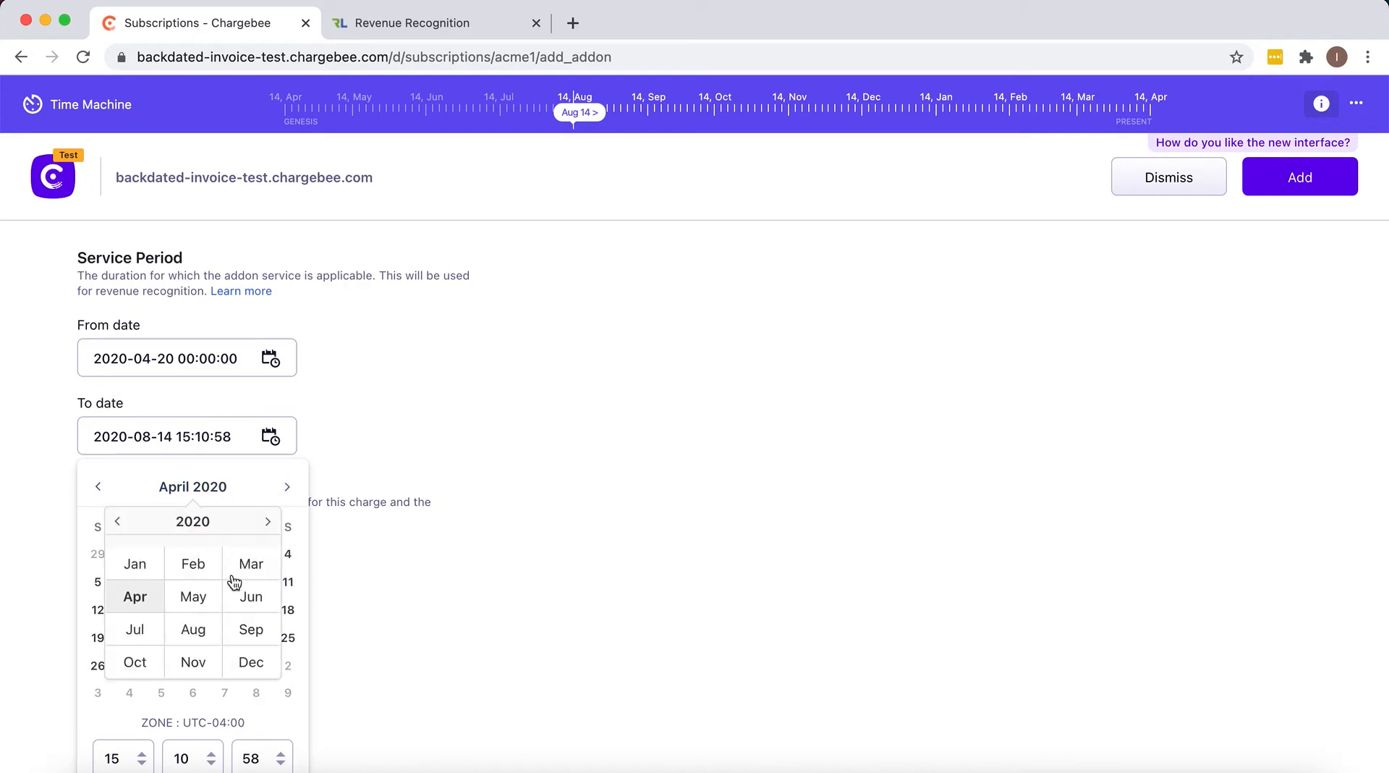
left_click(267, 521)
left_click(149, 596)
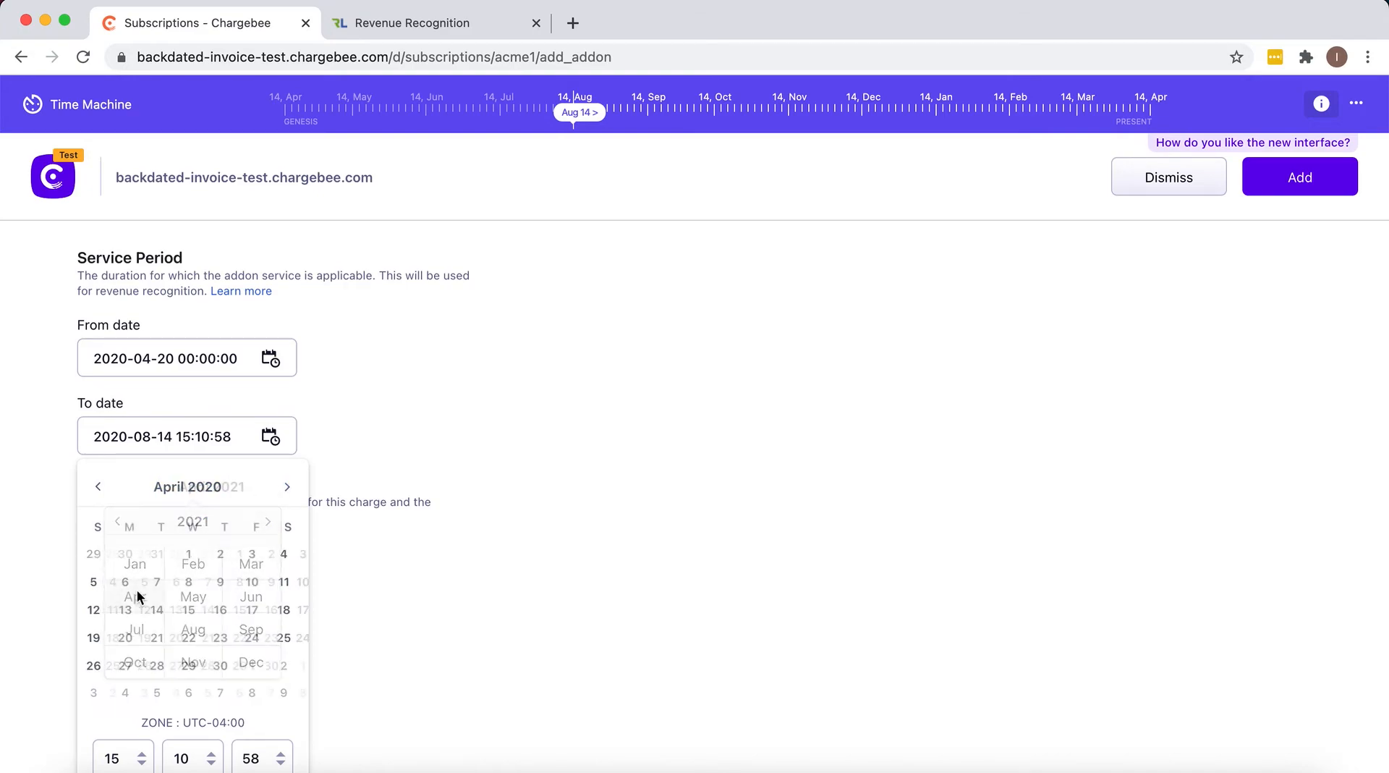
left_click(161, 638)
scroll(192, 579, "down", 2)
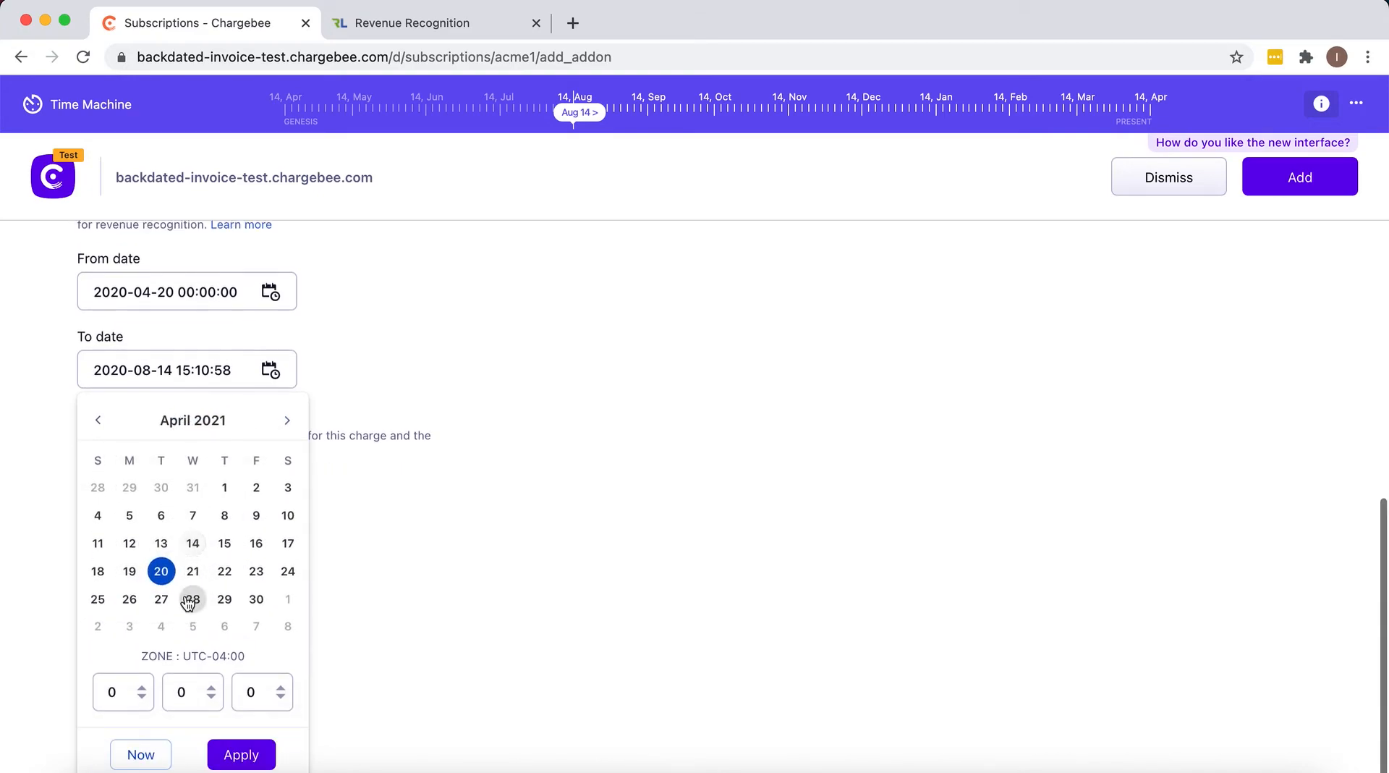
left_click(233, 747)
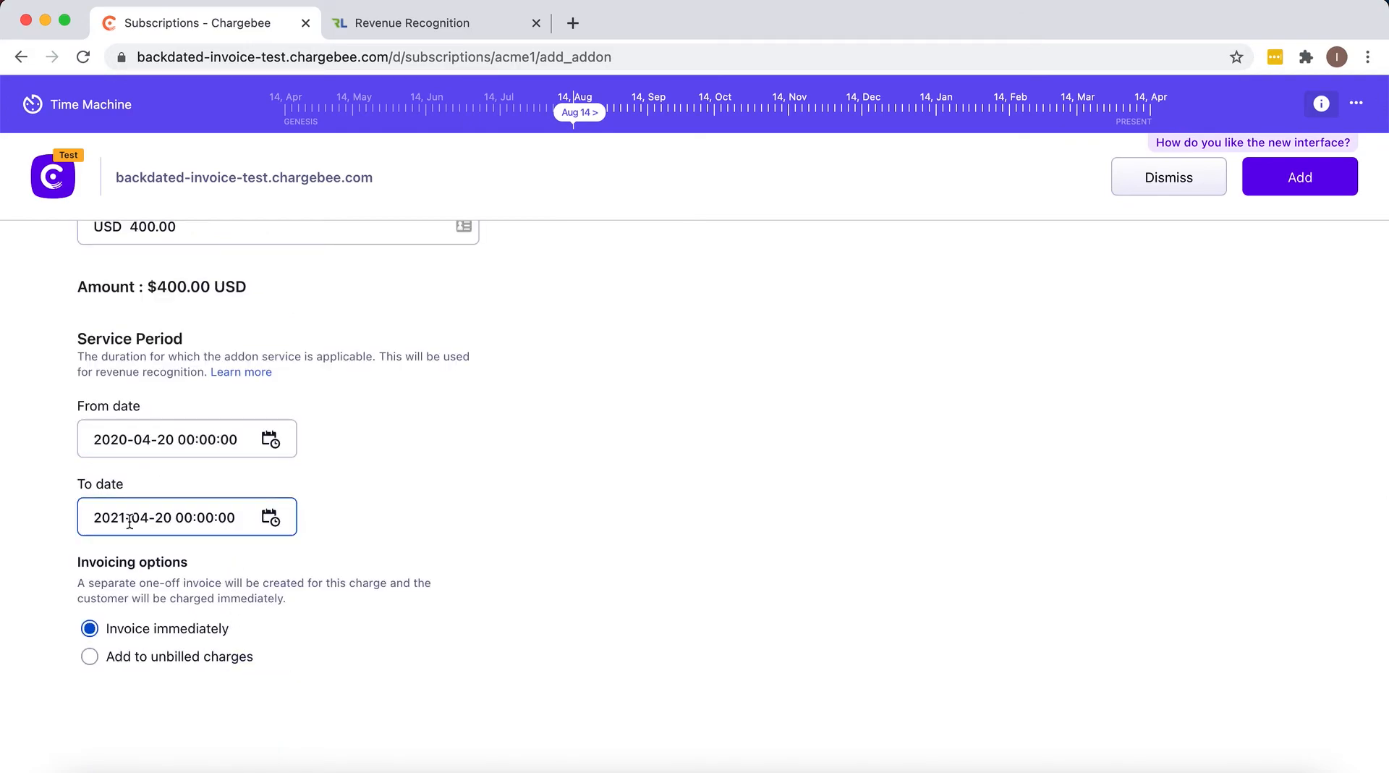
Submit the one-time addon and check the subscription's invoice history.
scroll(531, 527, "up", 6)
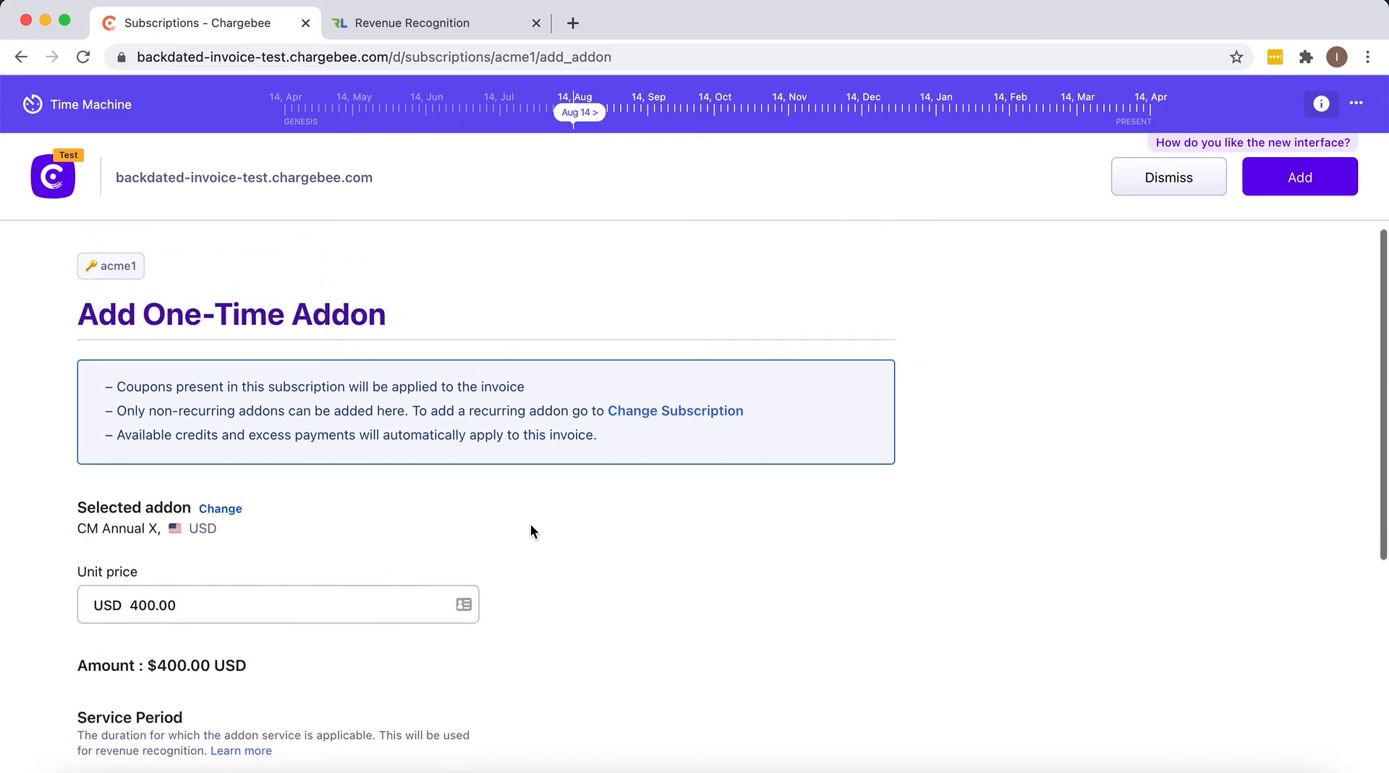
left_click(1313, 185)
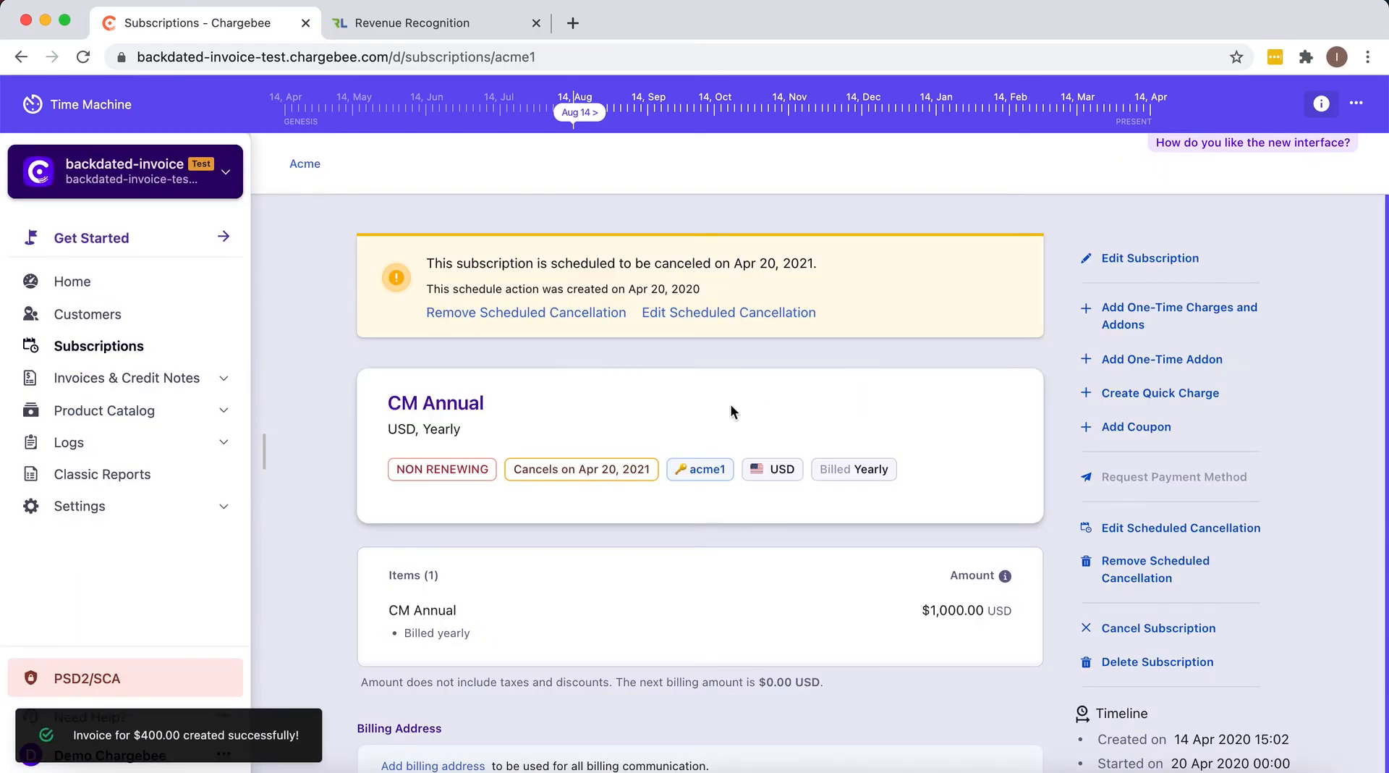
scroll(730, 404, "down", 10)
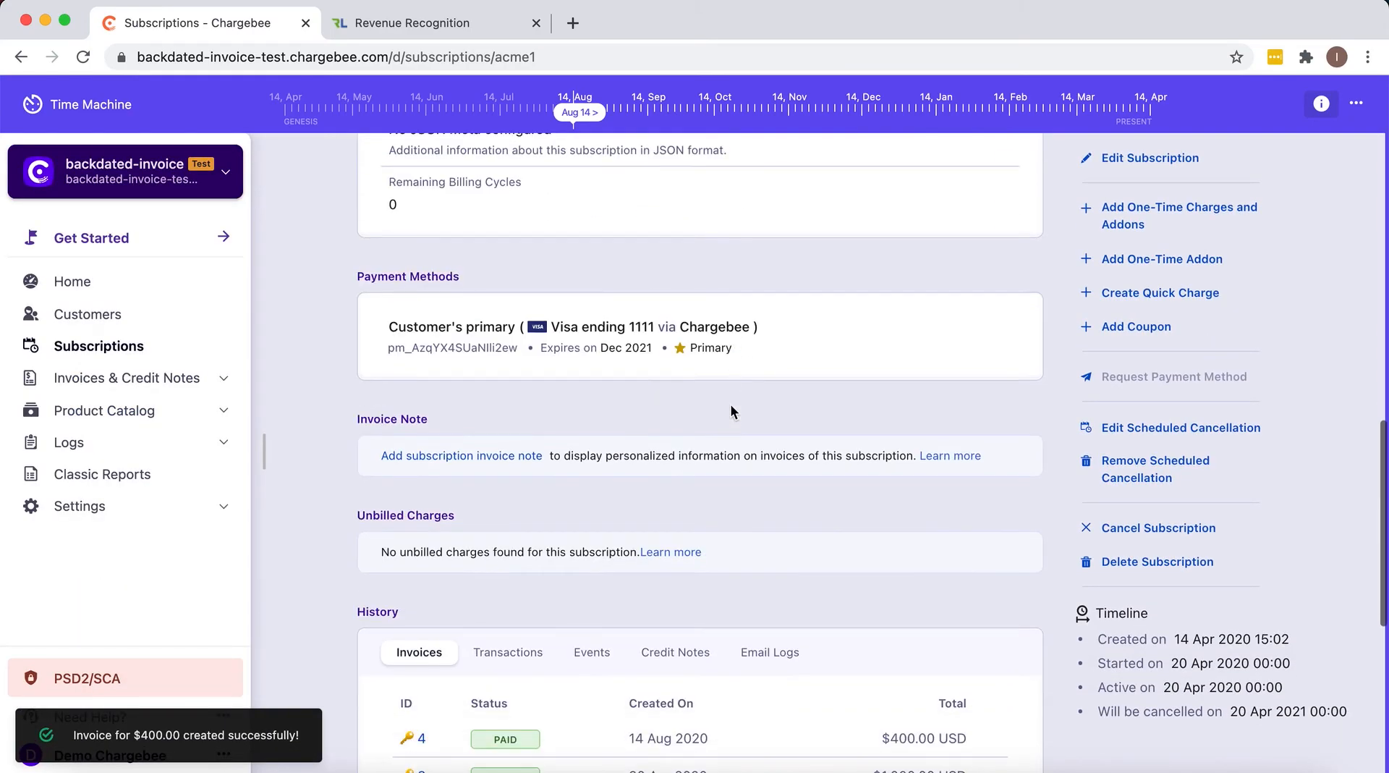
scroll(731, 411, "down", 3)
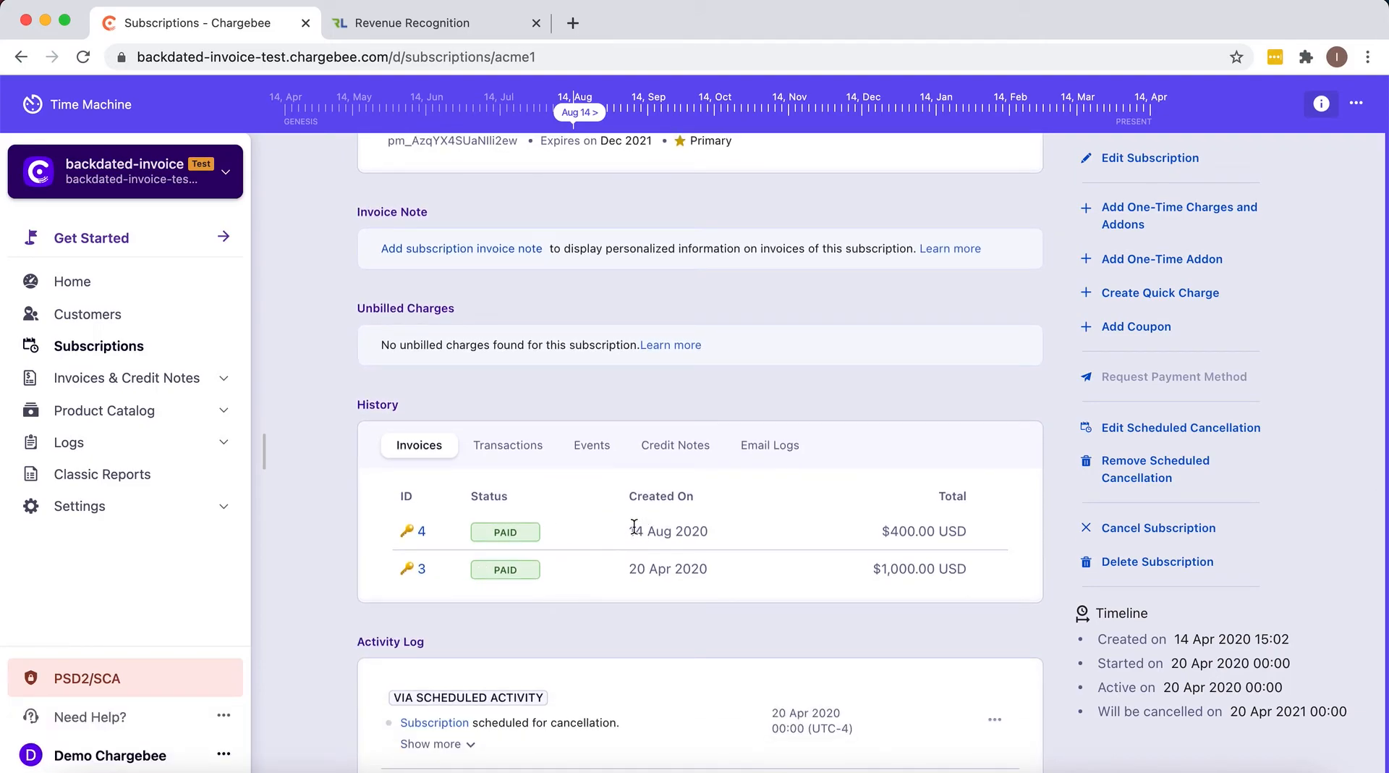
Check the creation date and total of invoice 4, and switch to the Sync page in RevLock.
left_click_drag(634, 526, 708, 526)
left_click_drag(880, 530, 972, 529)
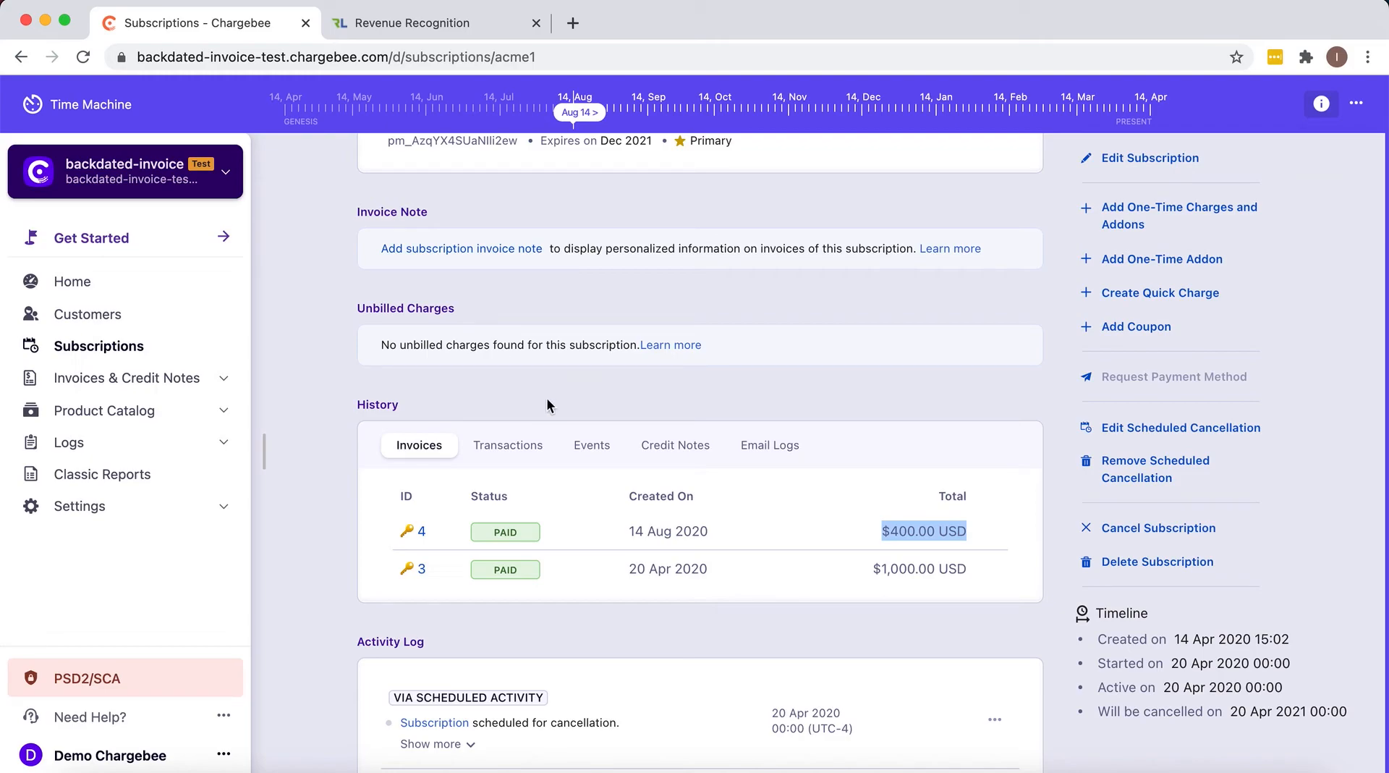
left_click(421, 29)
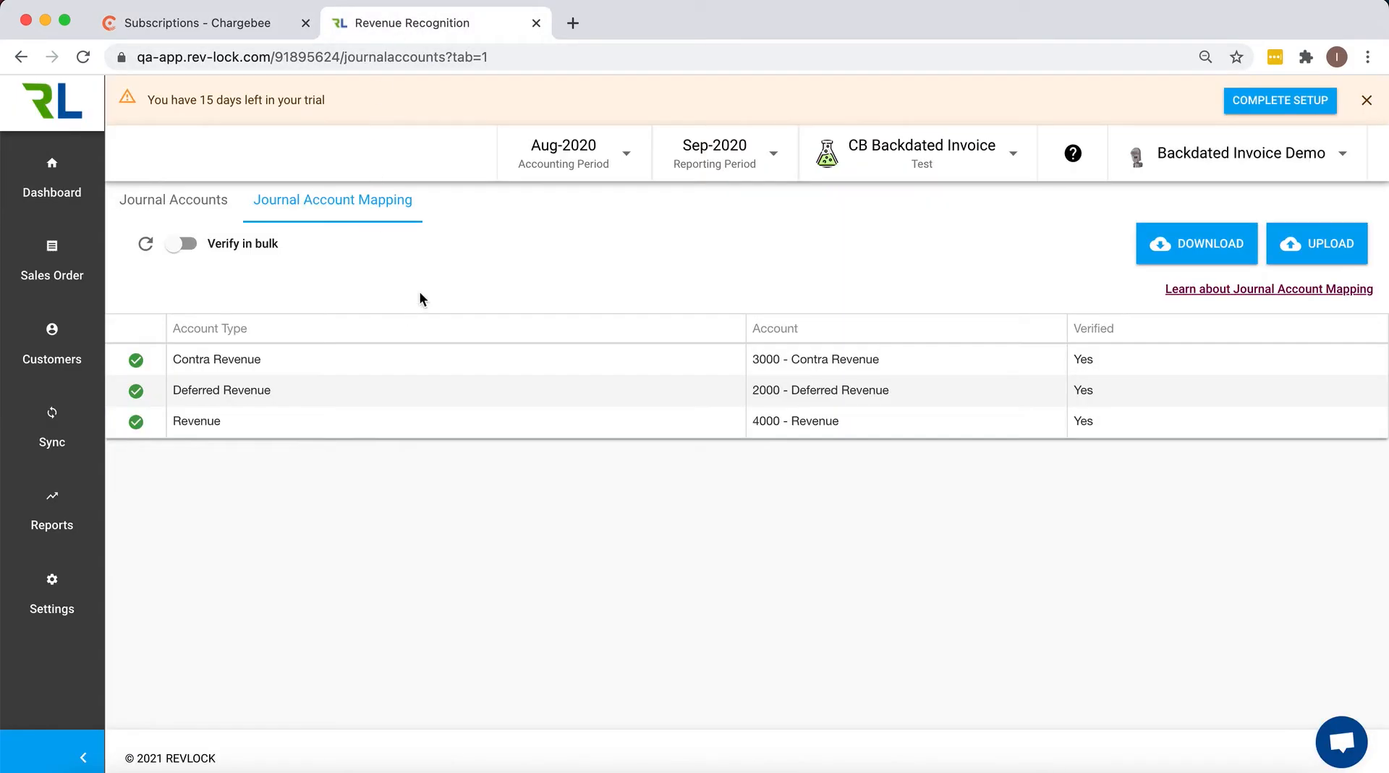
left_click(51, 426)
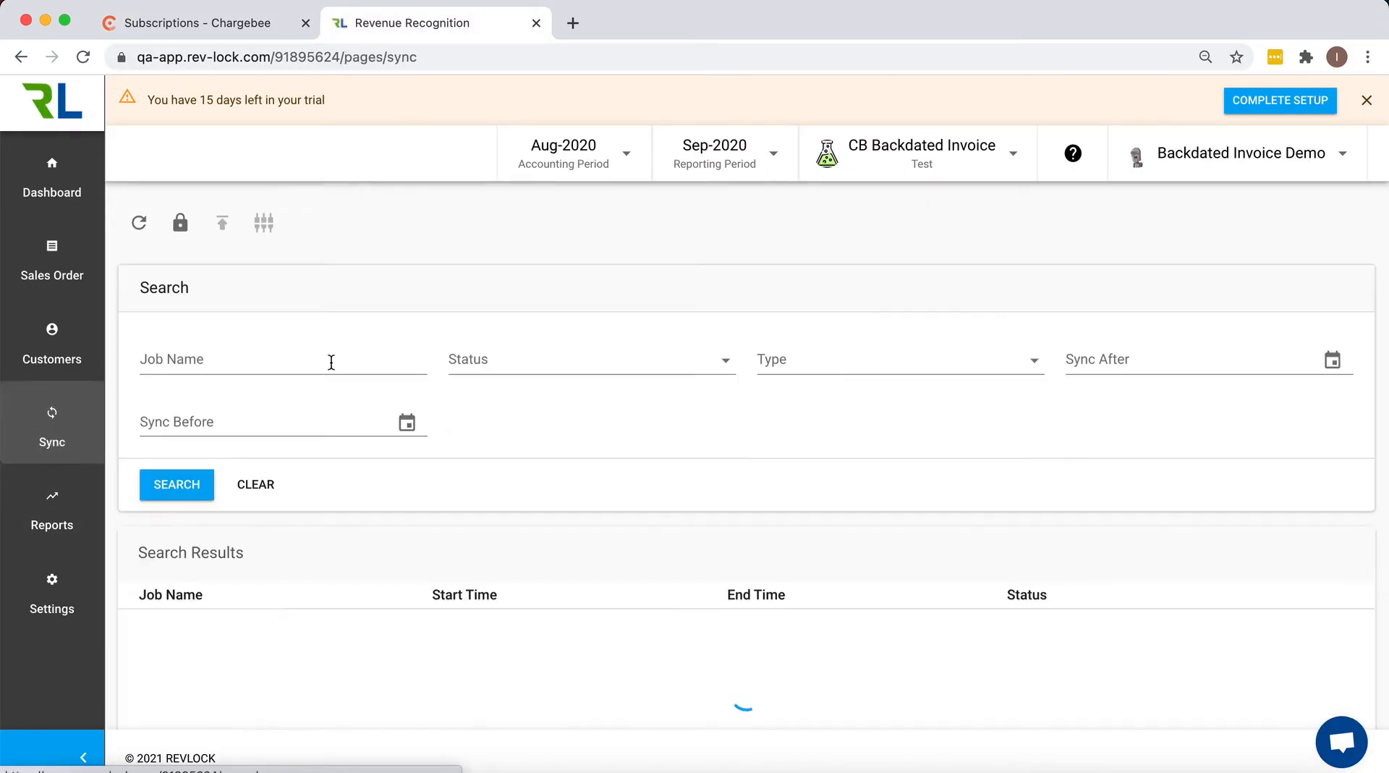
Sync the Invoices data from Chargebee into RevLock and check the sync job's status in the search results.
left_click(264, 223)
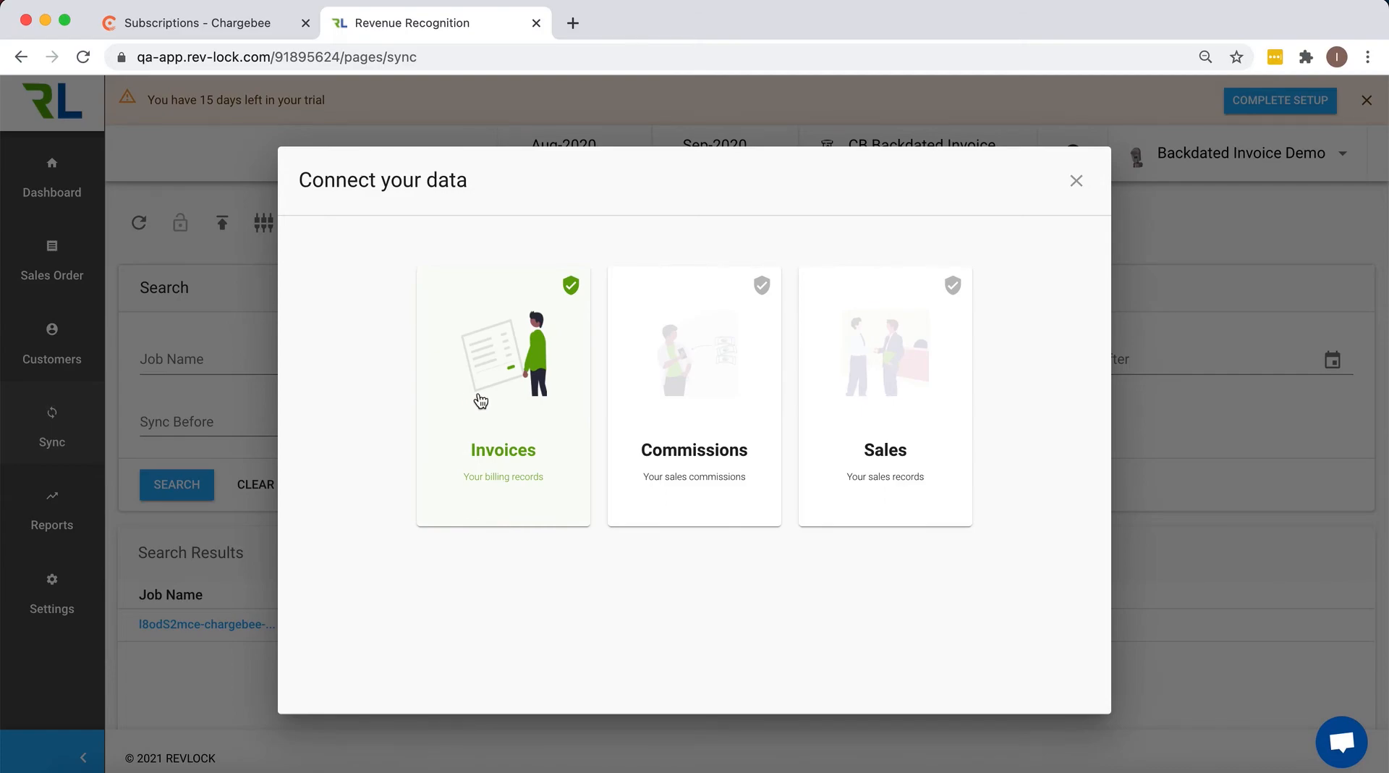
left_click(479, 399)
left_click(570, 288)
left_click(585, 292)
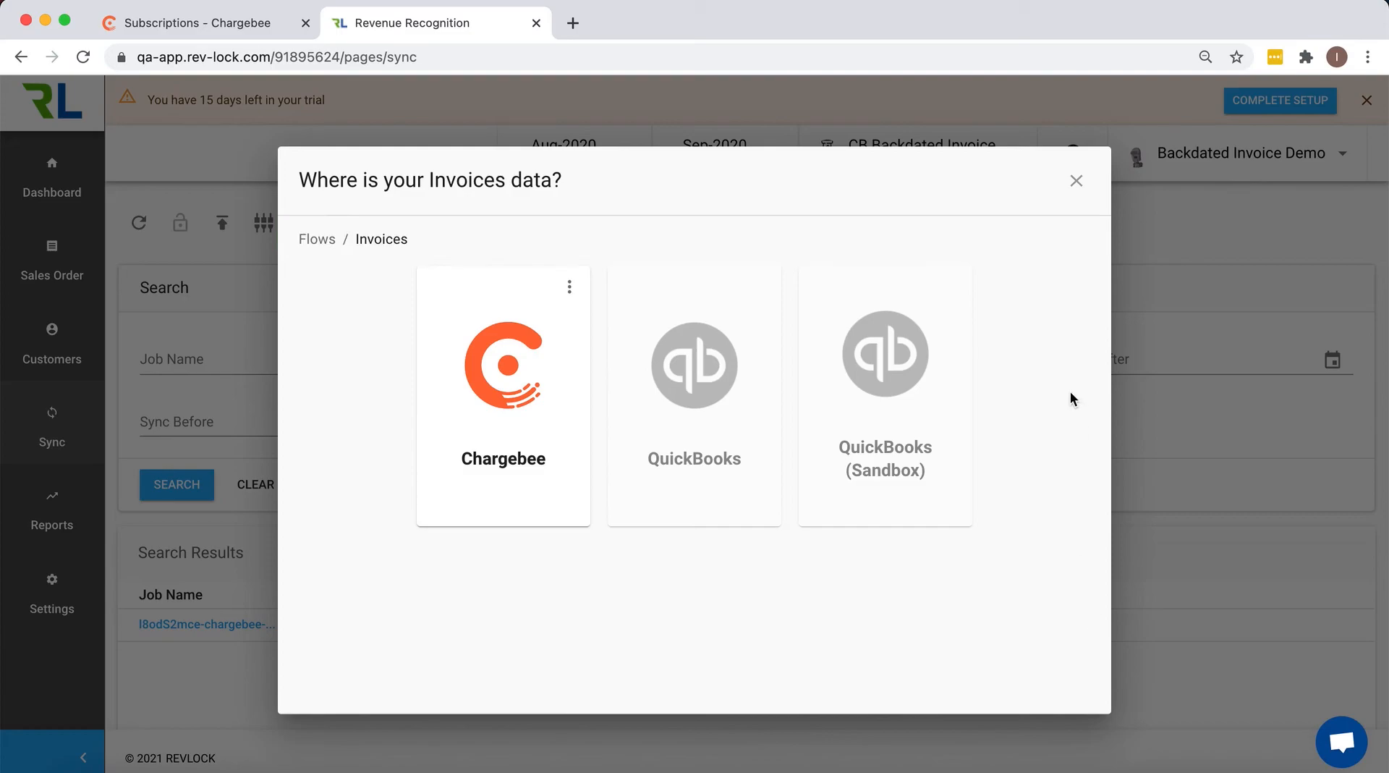
left_click(1077, 181)
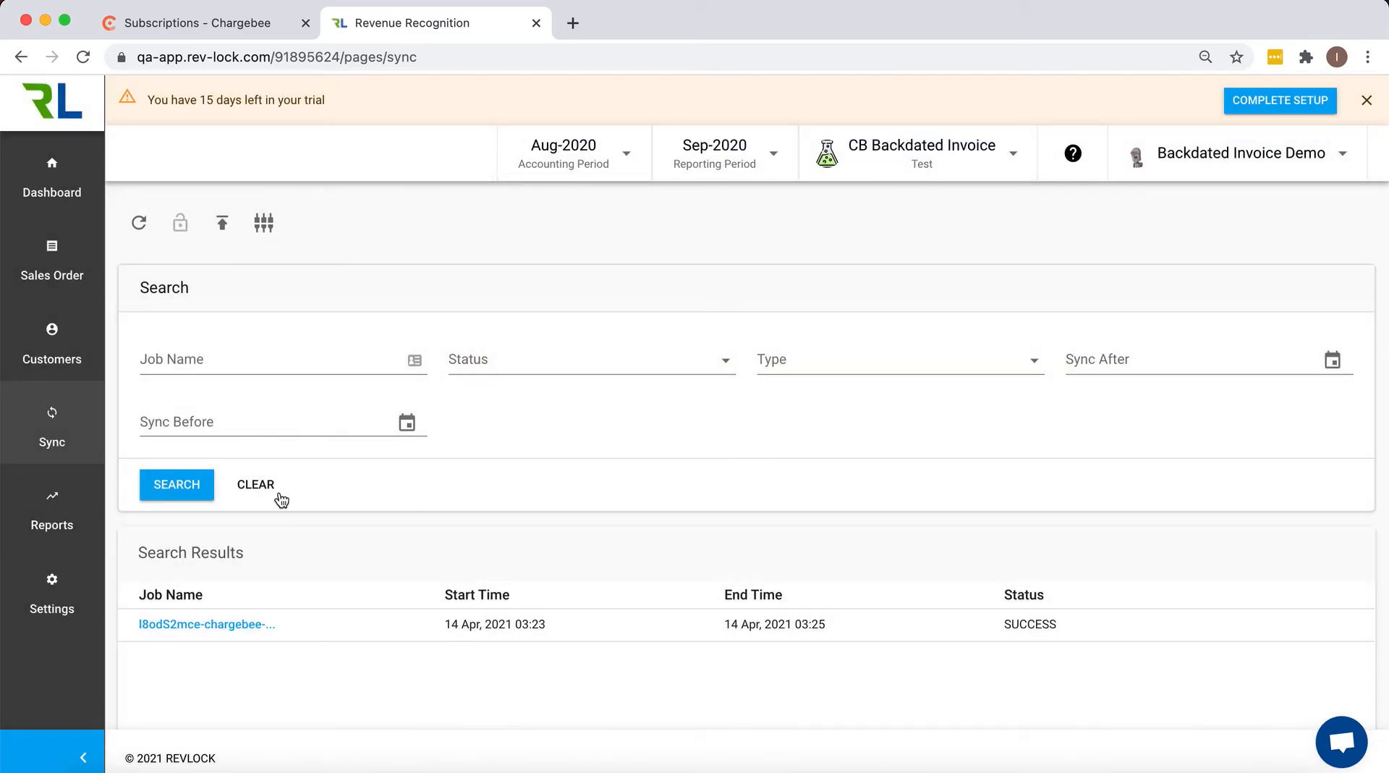
left_click(280, 498)
scroll(470, 467, "down", 2)
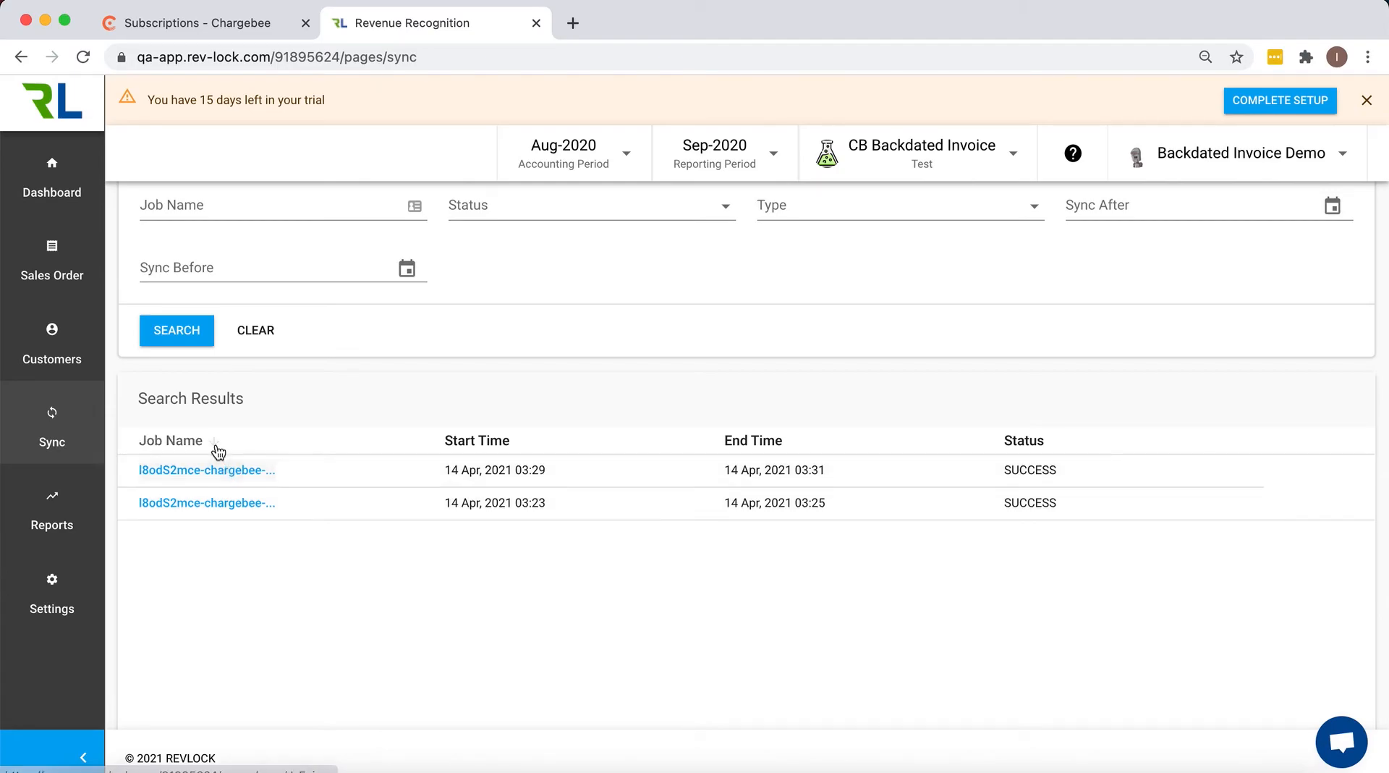
Open Acme's sales order acme1-20200420 and show its sales order items.
left_click(85, 288)
scroll(304, 376, "down", 1)
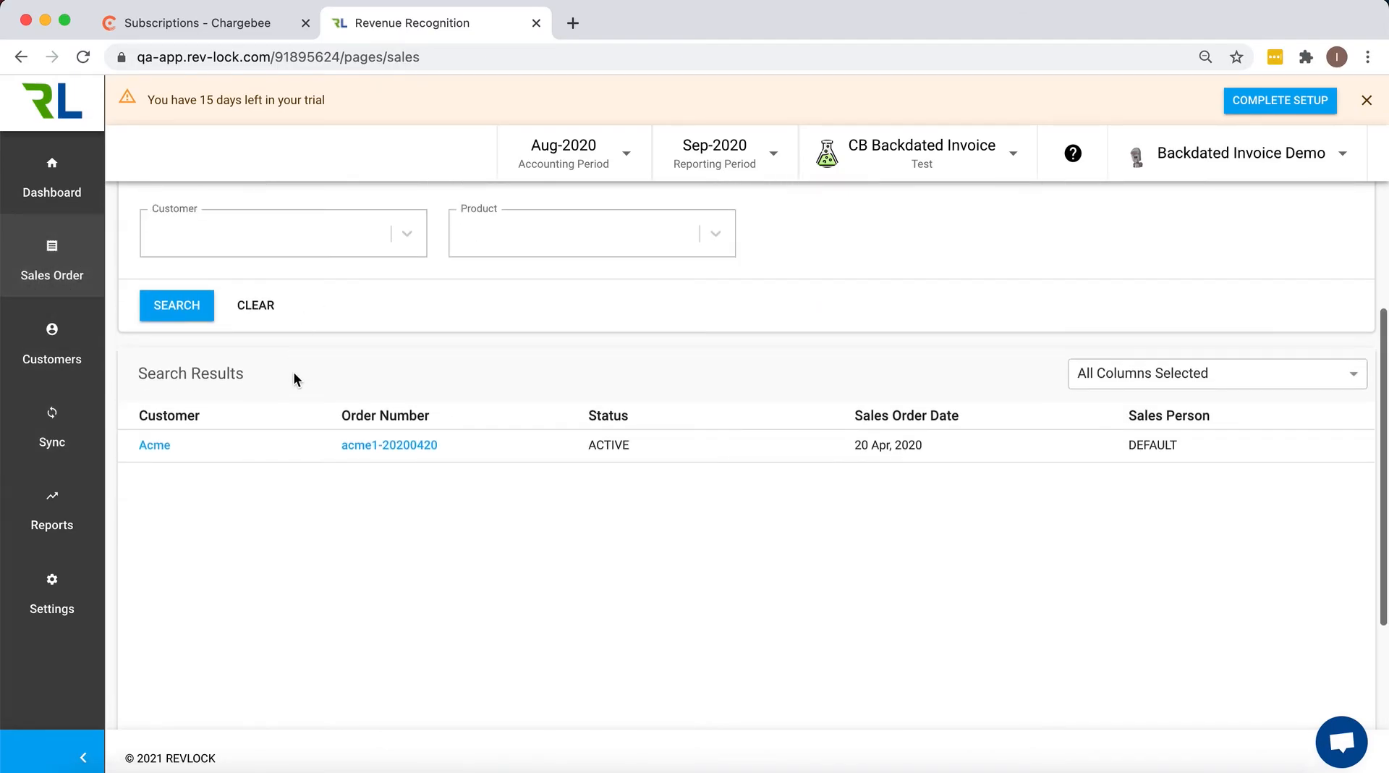
left_click(370, 447)
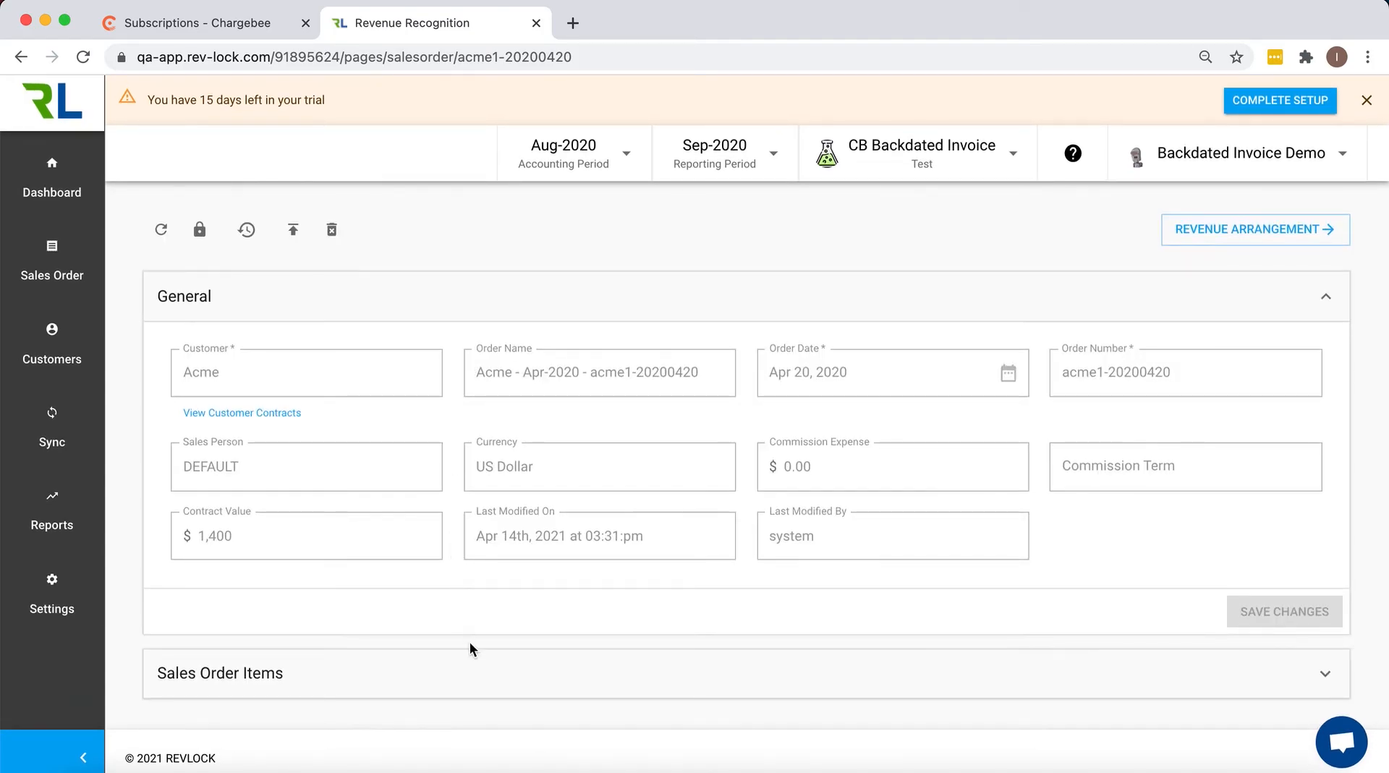
left_click(477, 675)
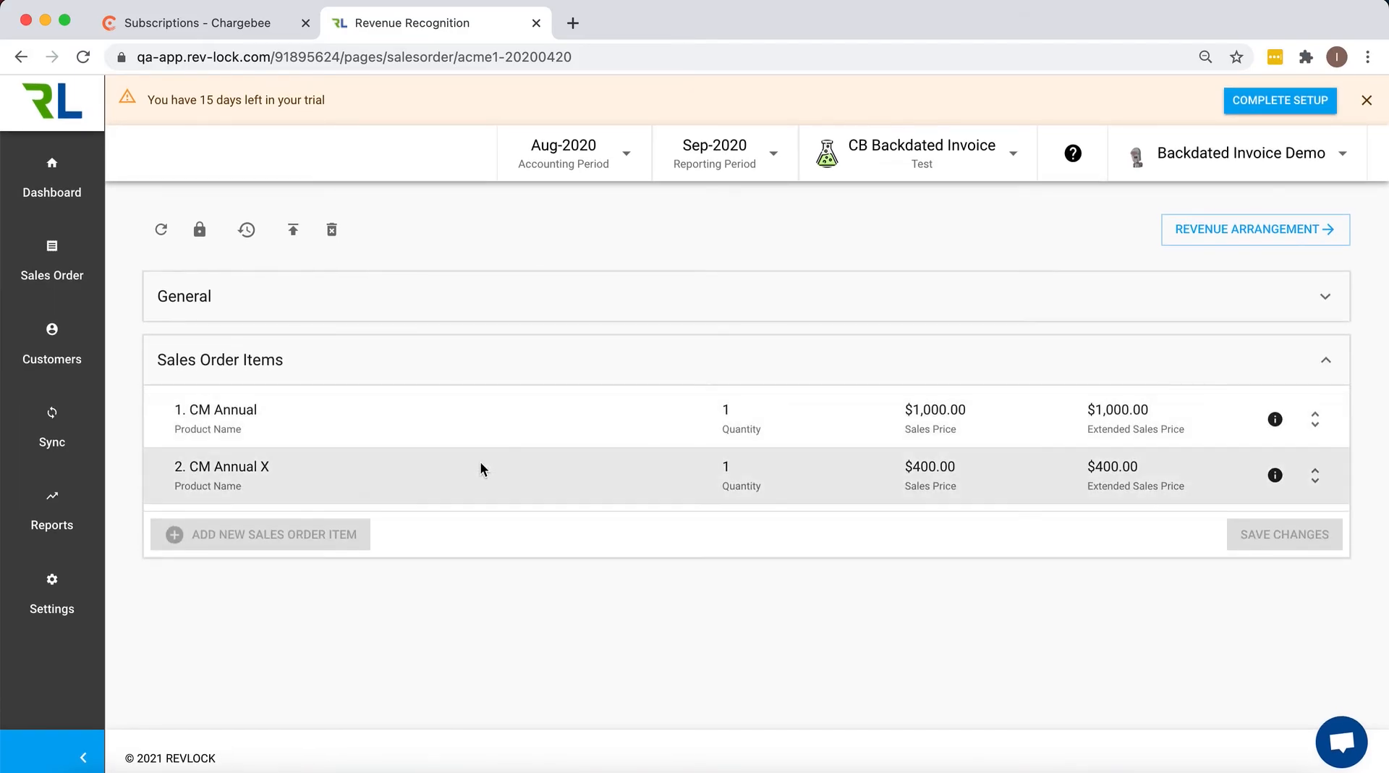
Examine the details of the CM Annual and CM Annual X order items, including the addon's delivery dates and term.
left_click(1316, 432)
left_click(1315, 425)
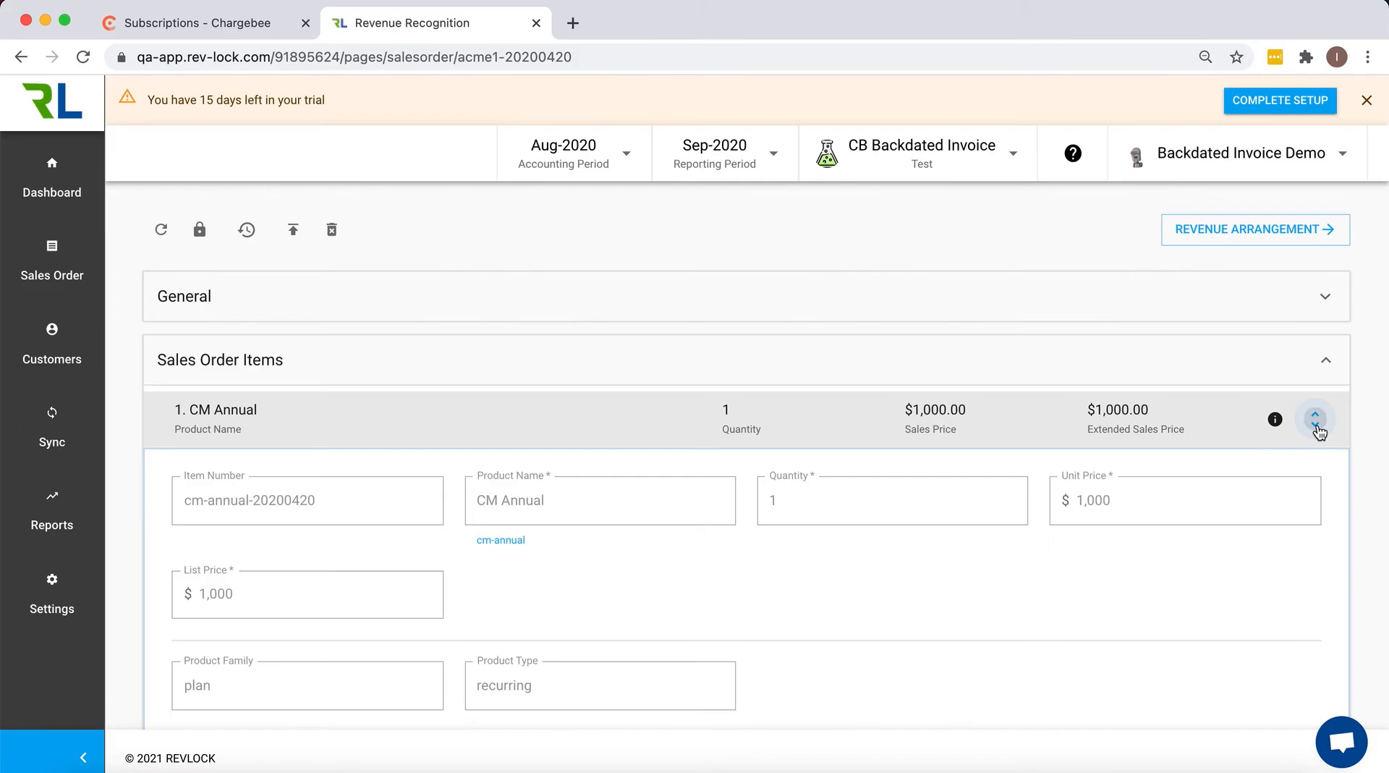
left_click(1315, 489)
scroll(1315, 485, "down", 3)
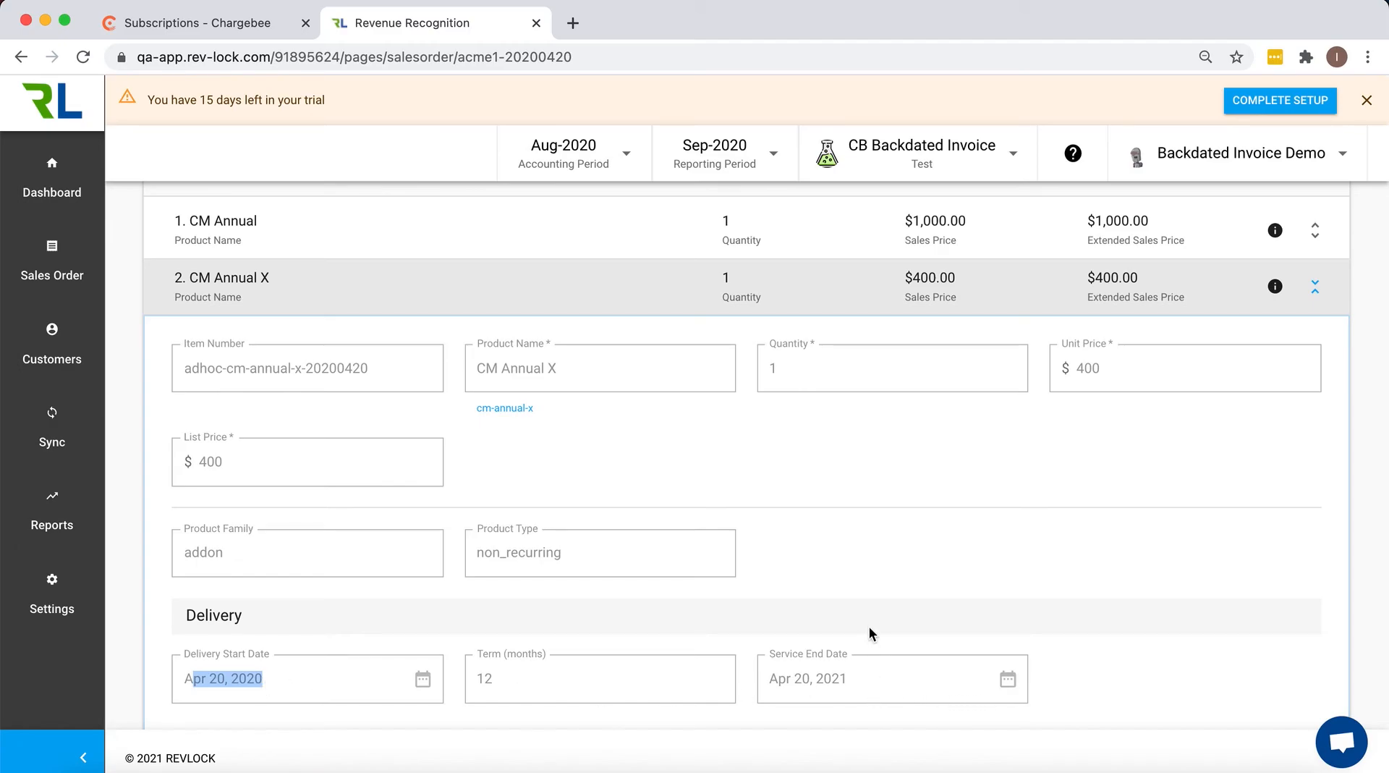
scroll(870, 624, "down", 1)
scroll(870, 623, "up", 5)
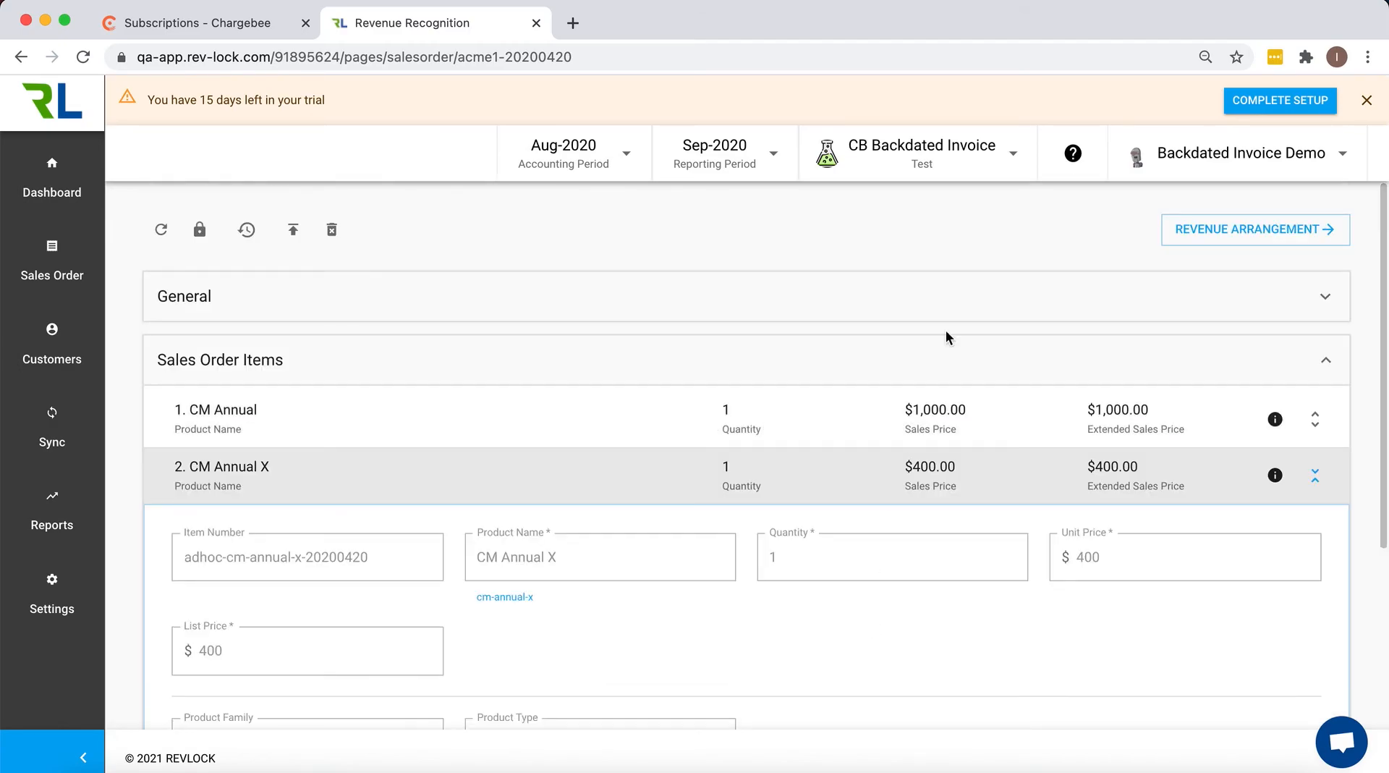
Open the order's revenue arrangement and compare the revenue elements of the Apr-2020 and Aug-2020 versions.
left_click(1179, 244)
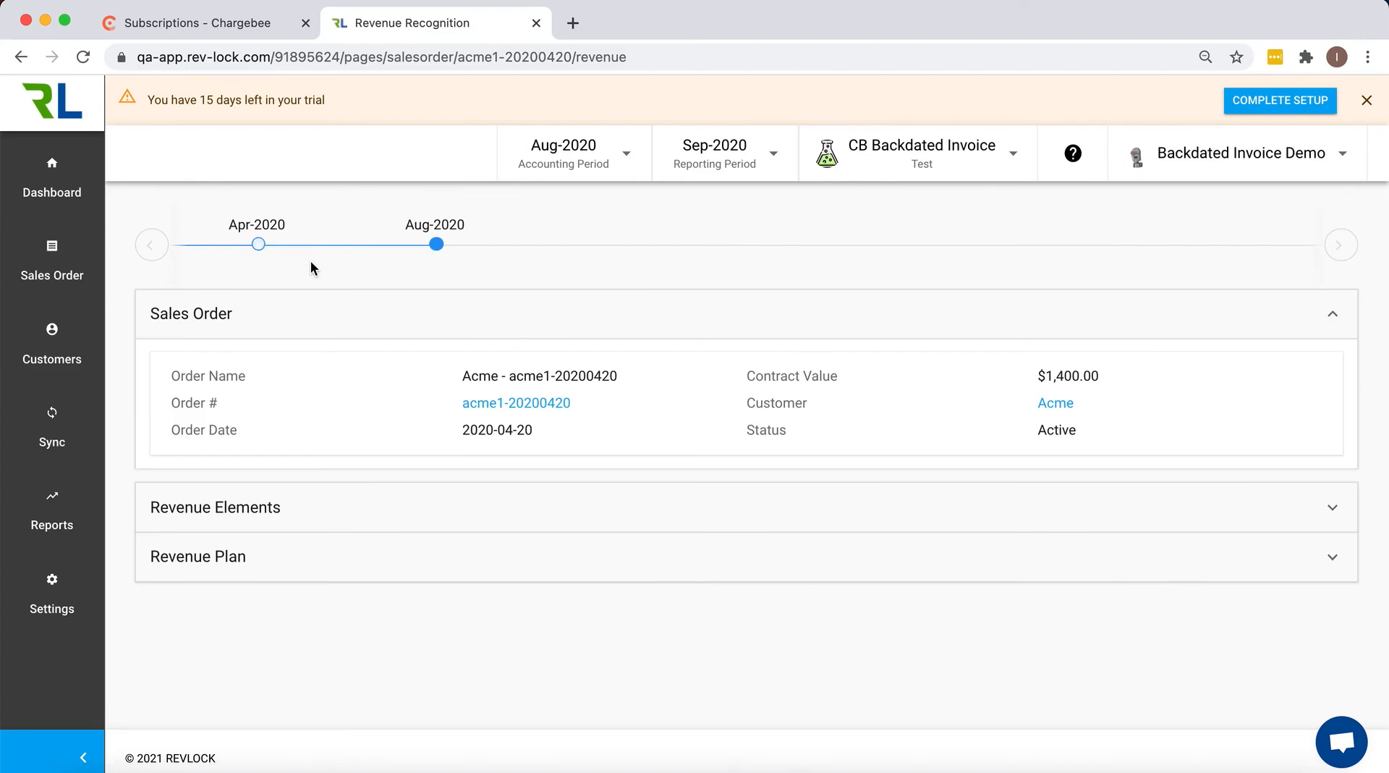
left_click(258, 245)
left_click(308, 506)
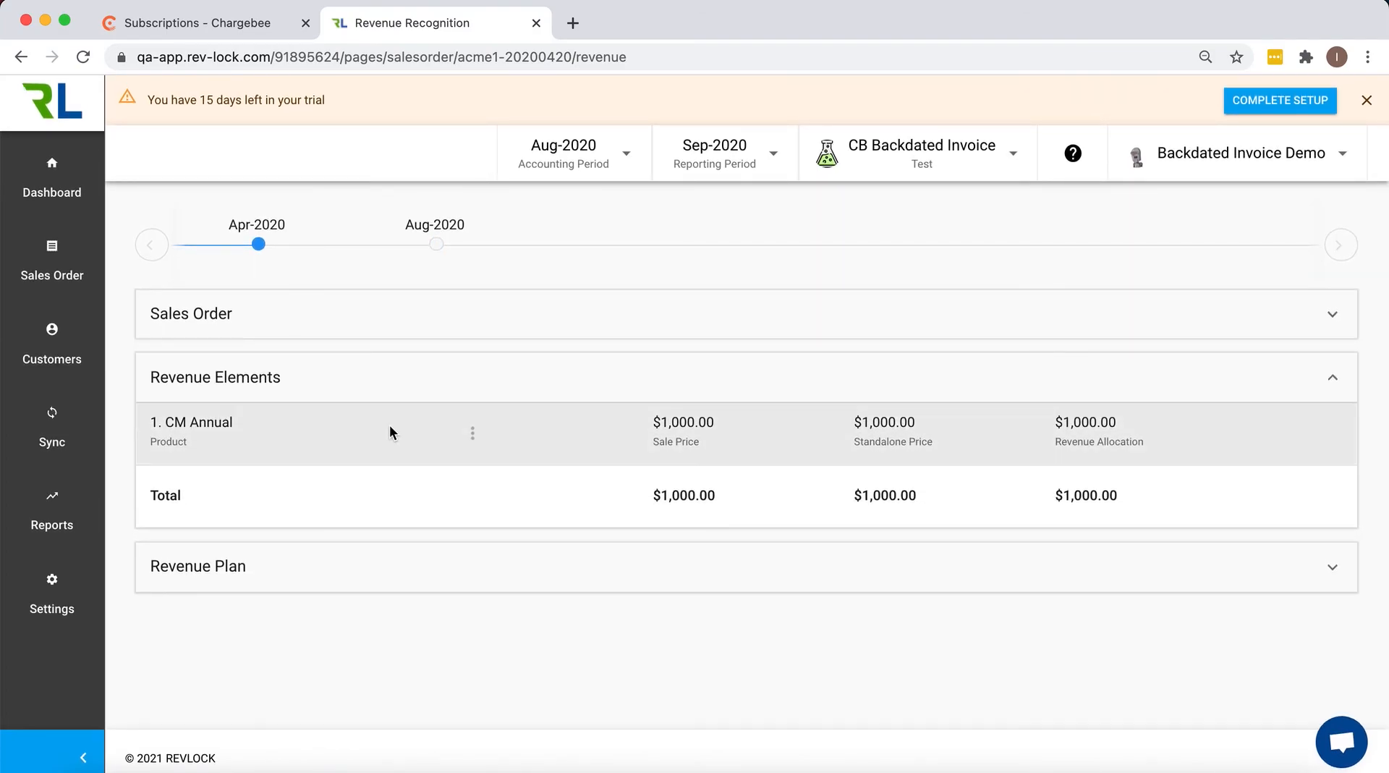
left_click(437, 246)
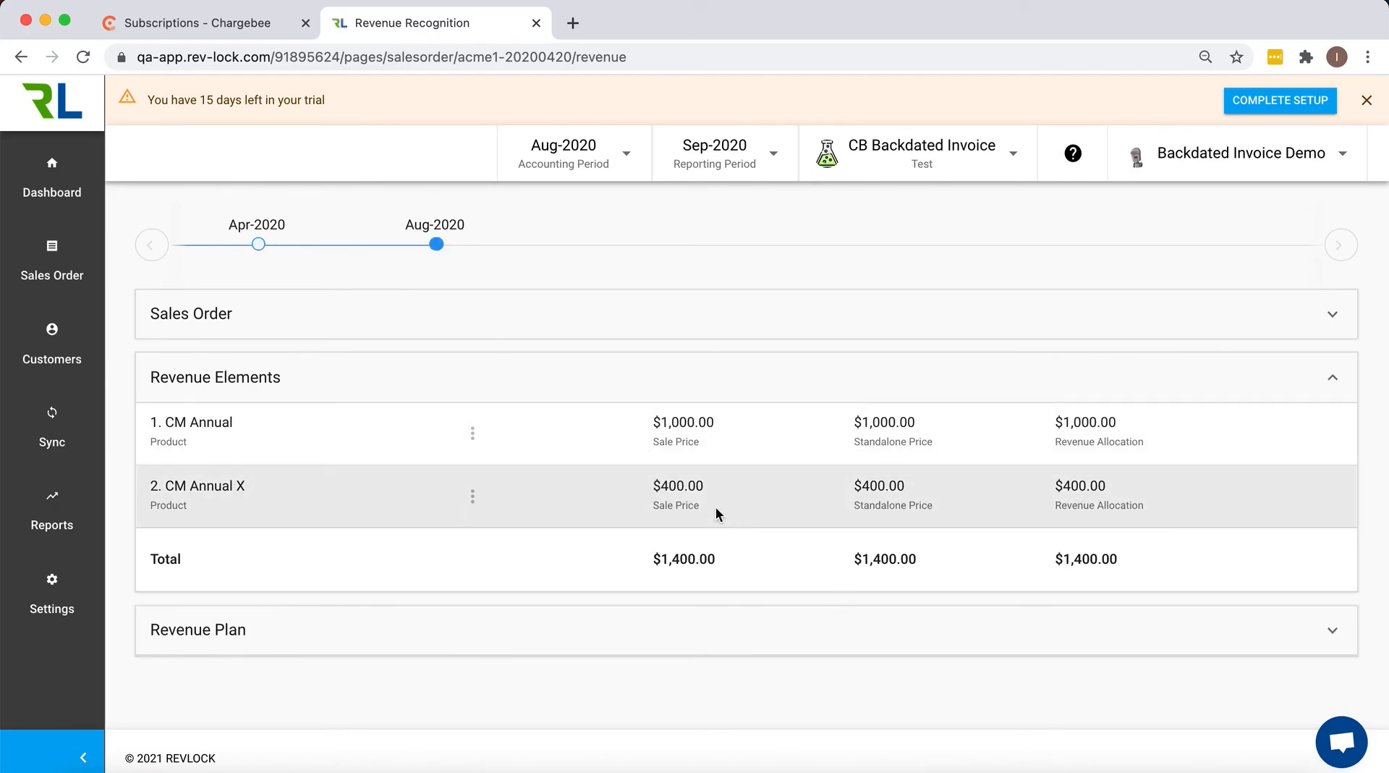
Show the Aug-2020 revenue plan as a table instead of a graph, including CM Annual and CM Annual X alongside total revenue.
left_click(756, 632)
scroll(753, 506, "down", 2)
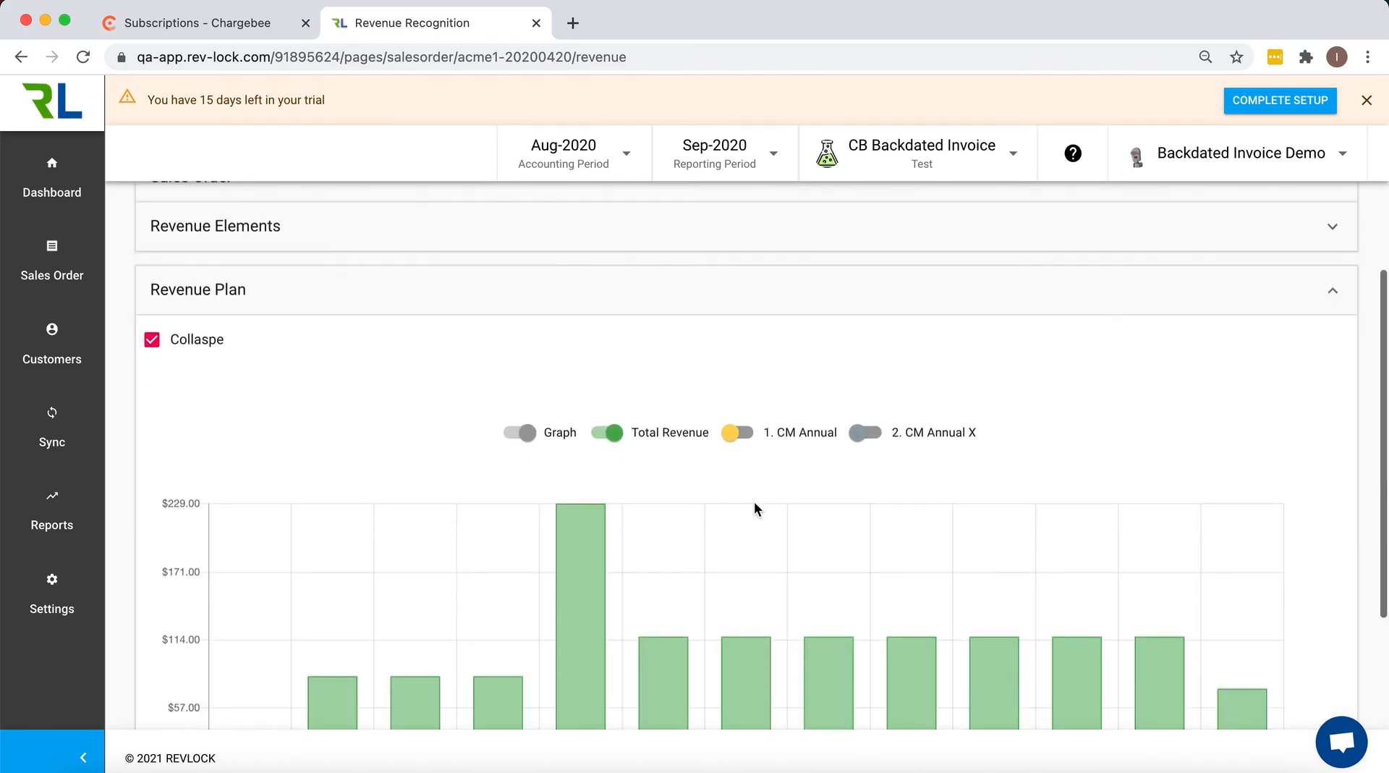
left_click(527, 434)
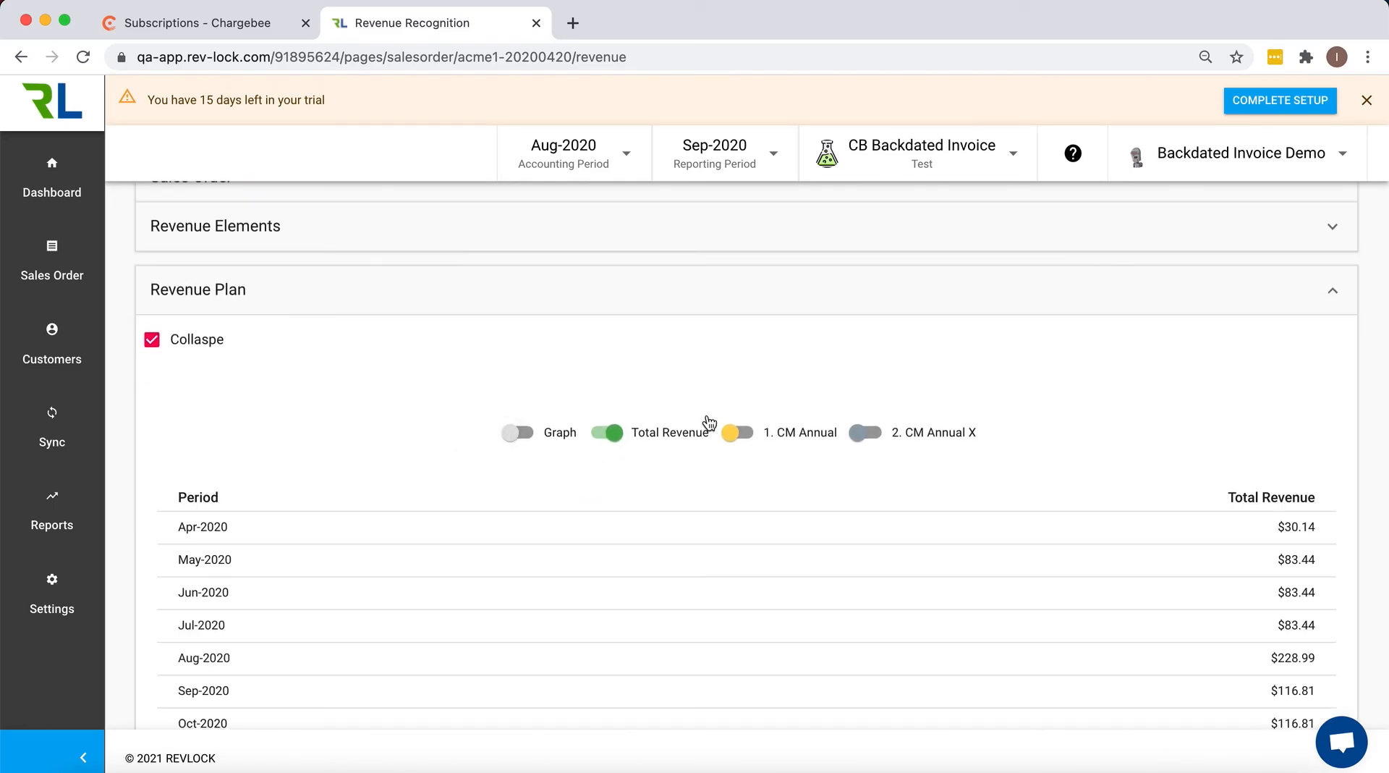
left_click(736, 433)
left_click(875, 433)
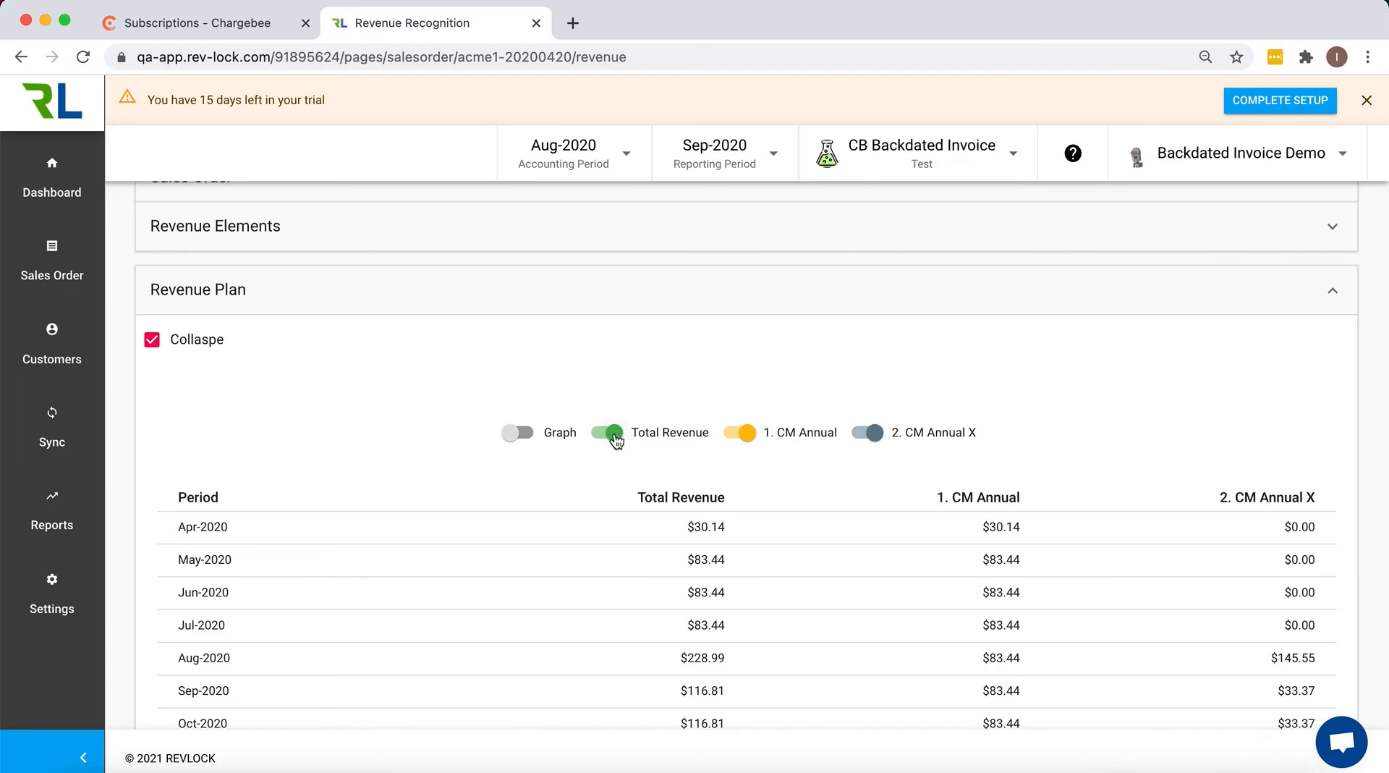
Examine the monthly revenue recognized for CM Annual and CM Annual X across both pages of the revenue plan.
scroll(861, 490, "down", 1)
scroll(862, 492, "down", 1)
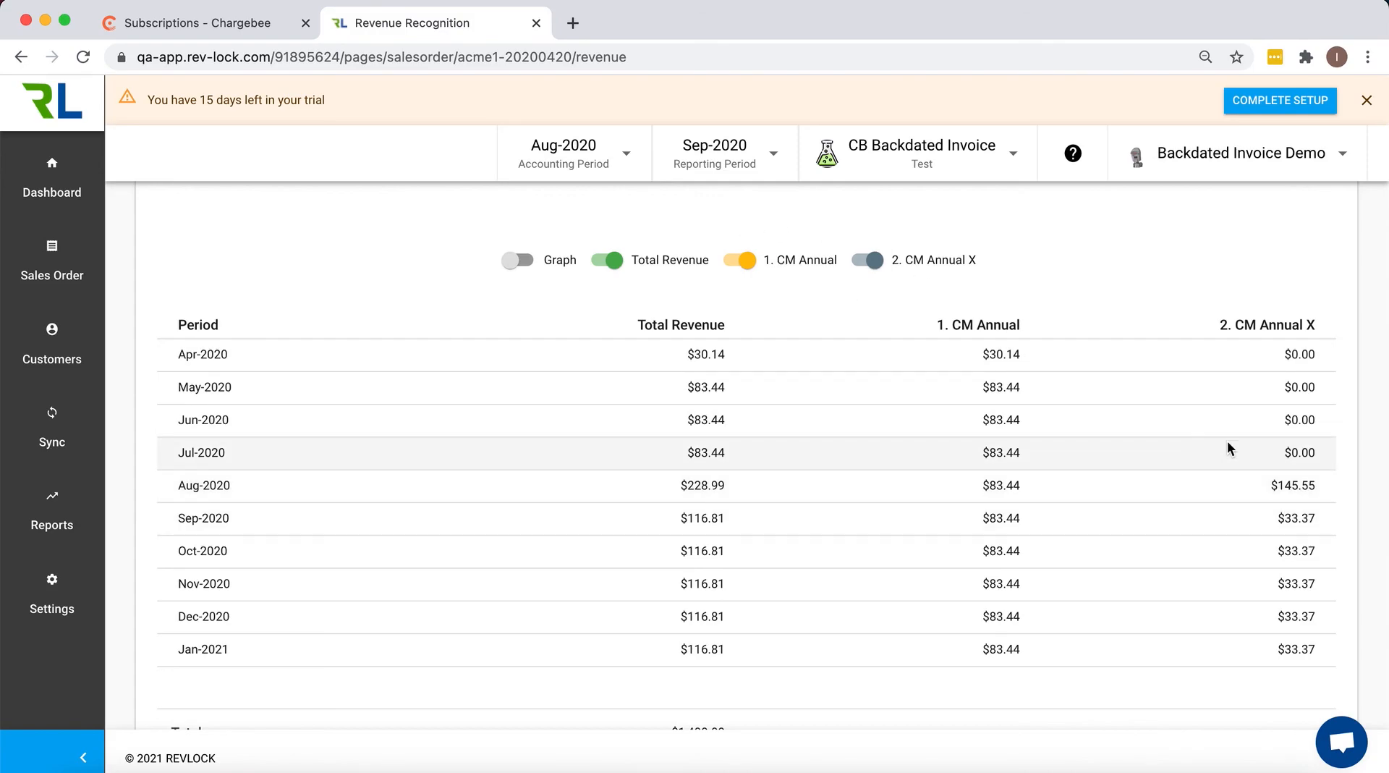
scroll(1308, 477, "down", 3)
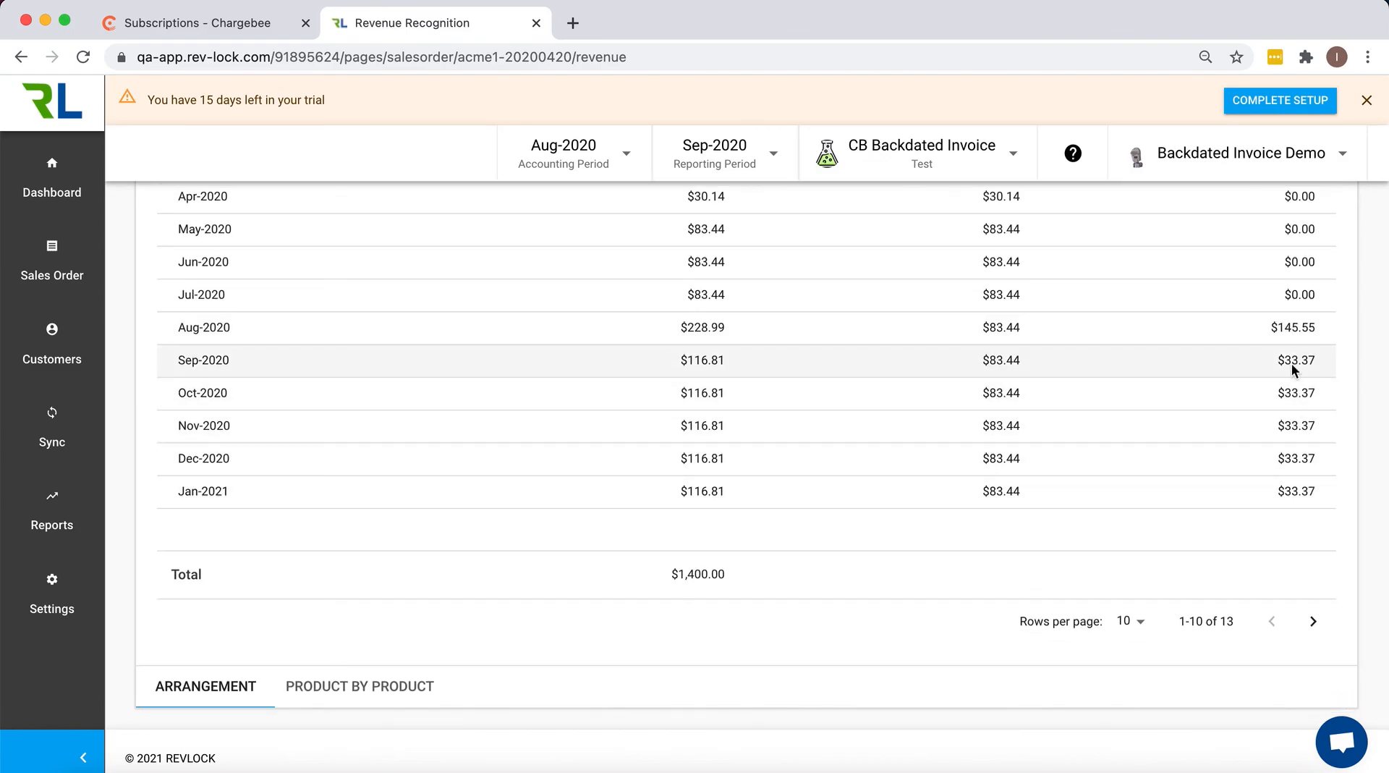
left_click(1316, 623)
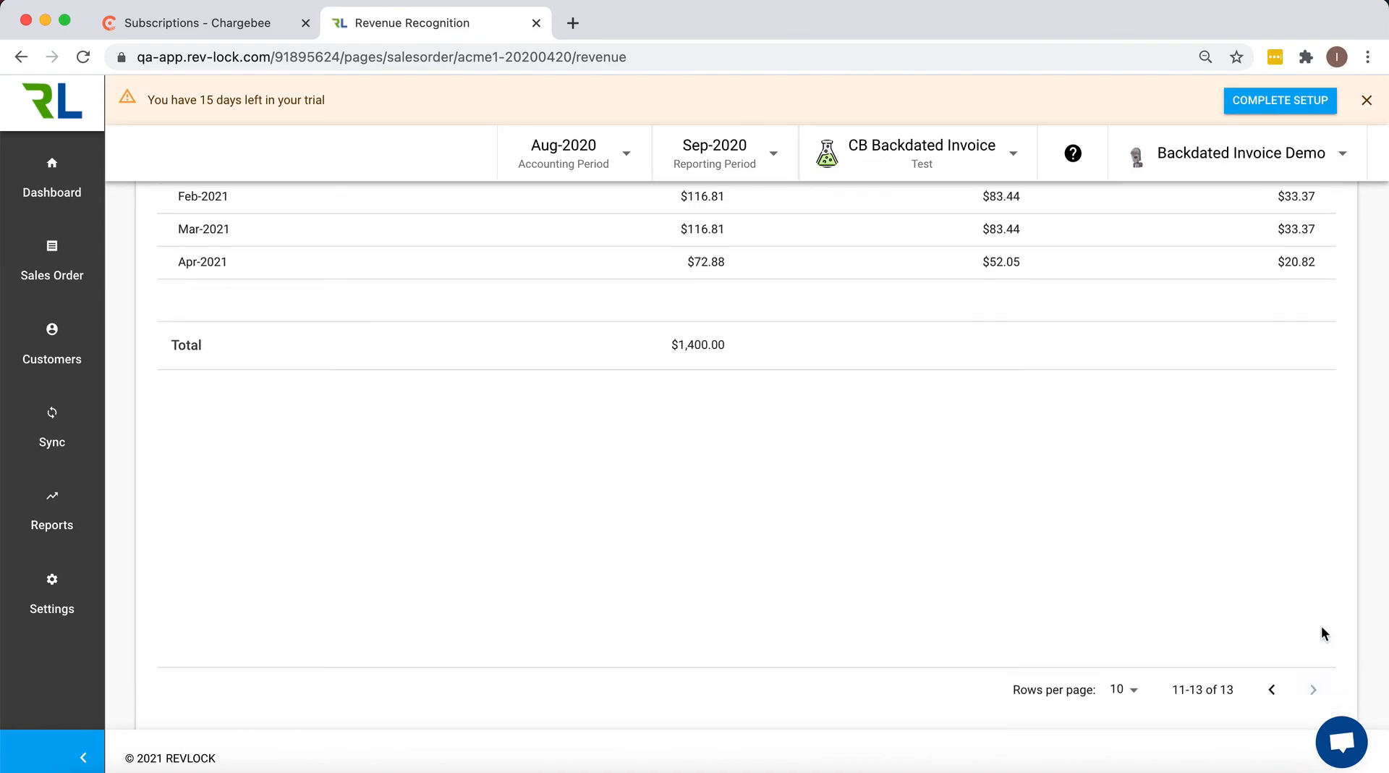
scroll(1271, 293, "up", 2)
scroll(1271, 293, "down", 3)
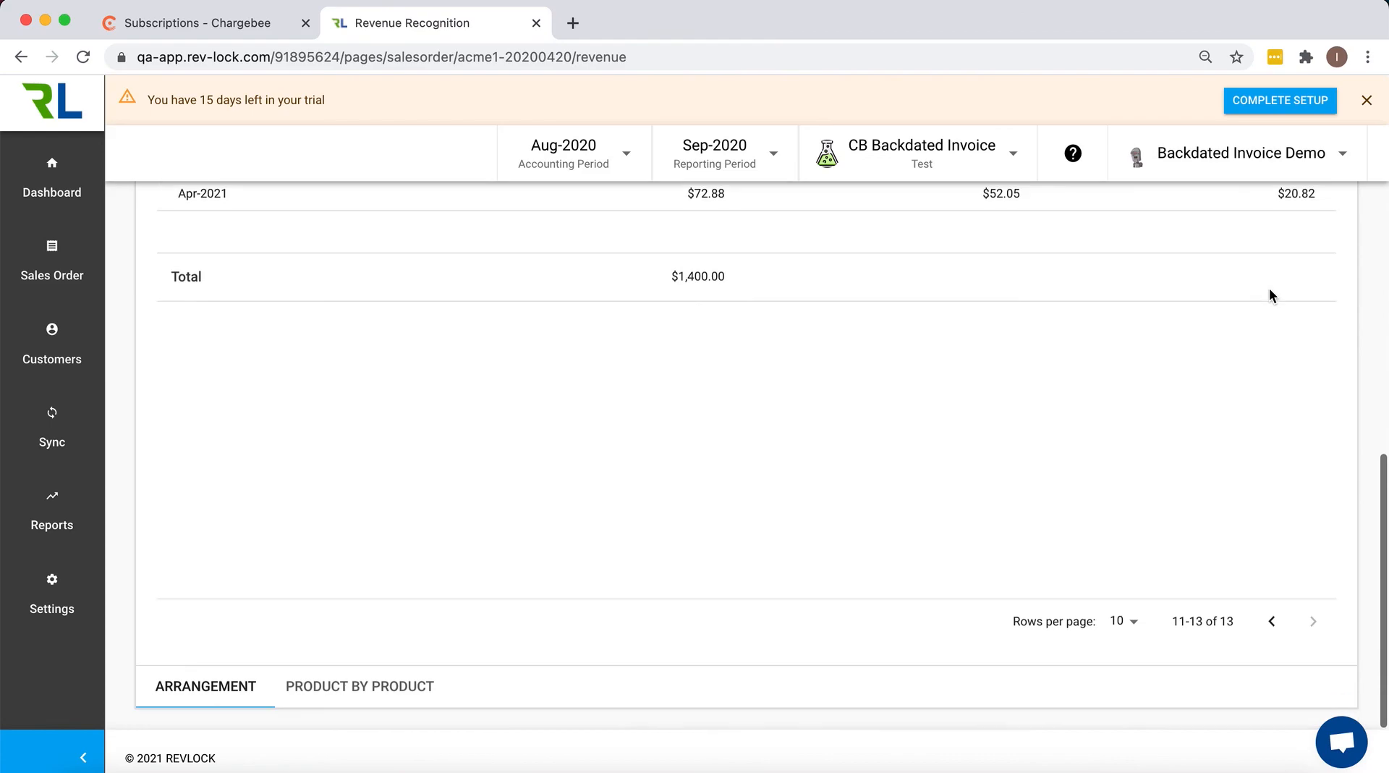
left_click(1271, 624)
scroll(1192, 456, "up", 2)
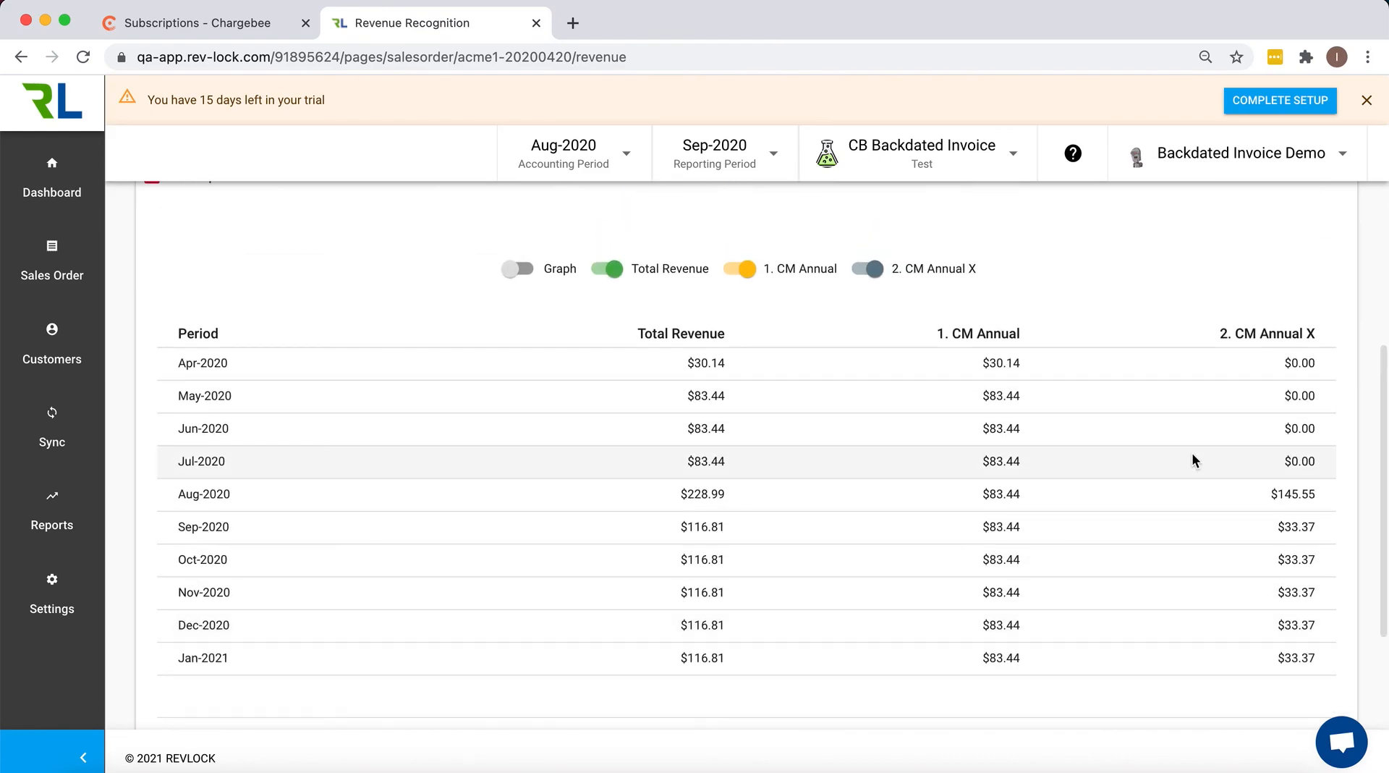
scroll(1179, 434, "down", 1)
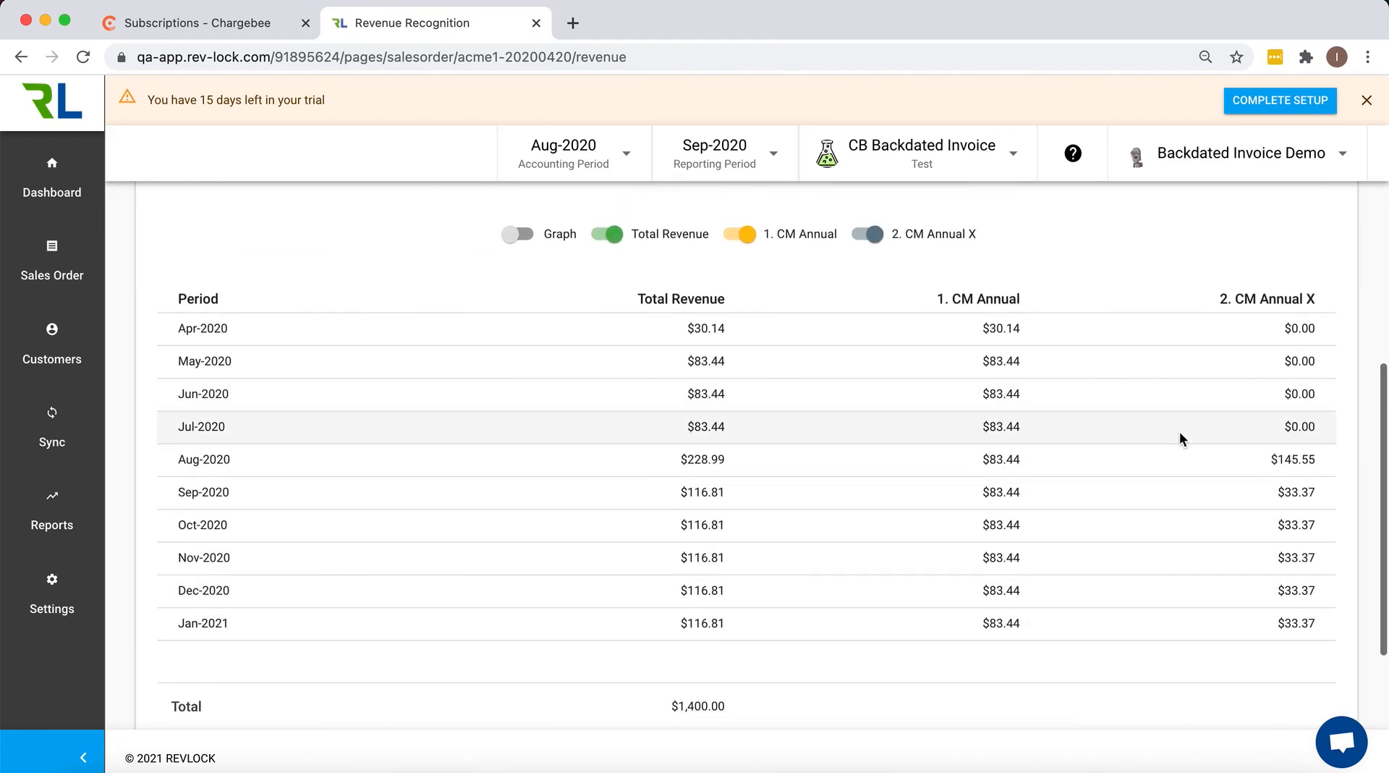